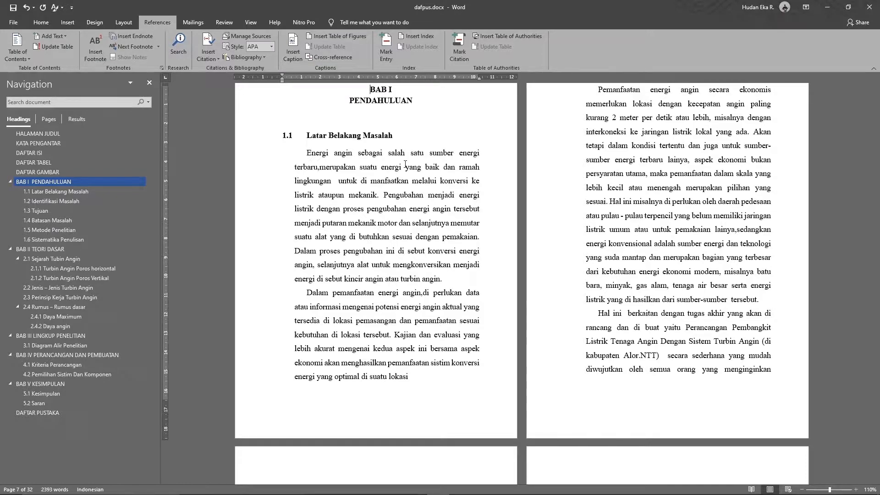
Zoom to 160% and read through the two wind-energy paragraphs of section 1.1 Latar Belakang Masalah
left_click(41, 23)
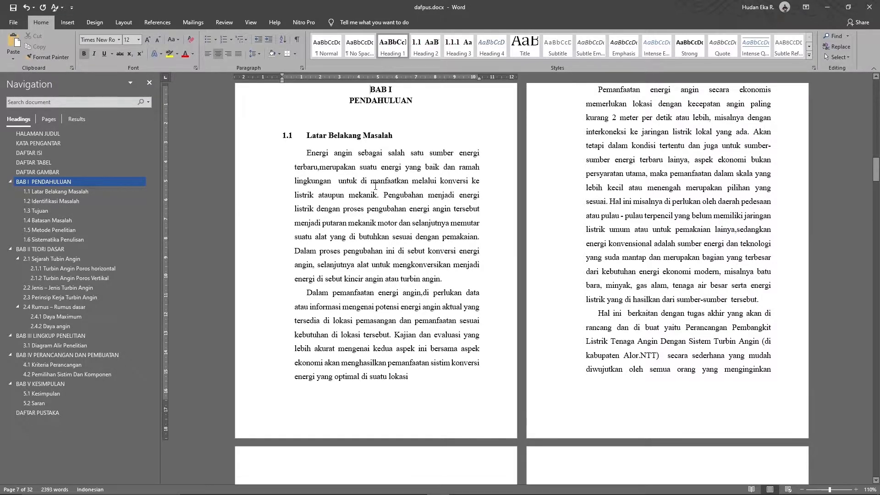
scroll(376, 186, "up", 3, "ctrl")
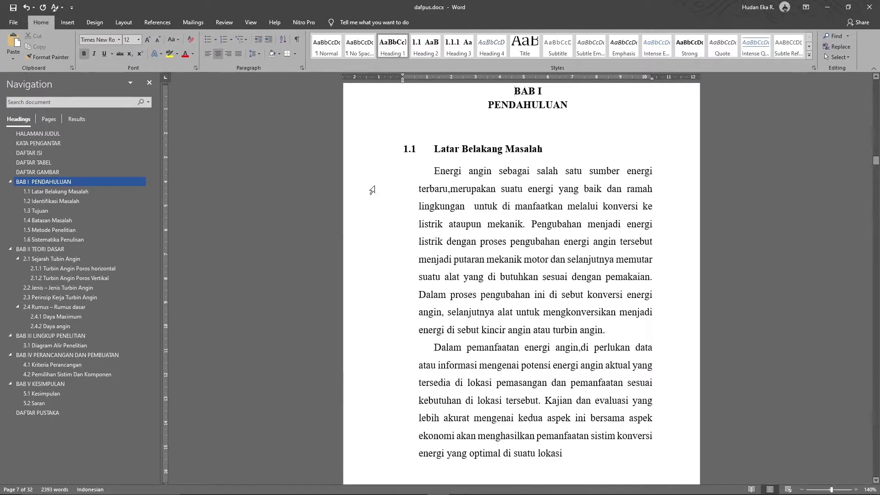
scroll(372, 190, "up", 2, "ctrl")
scroll(494, 262, "down", 3)
scroll(494, 262, "down", 6)
scroll(494, 262, "up", 12)
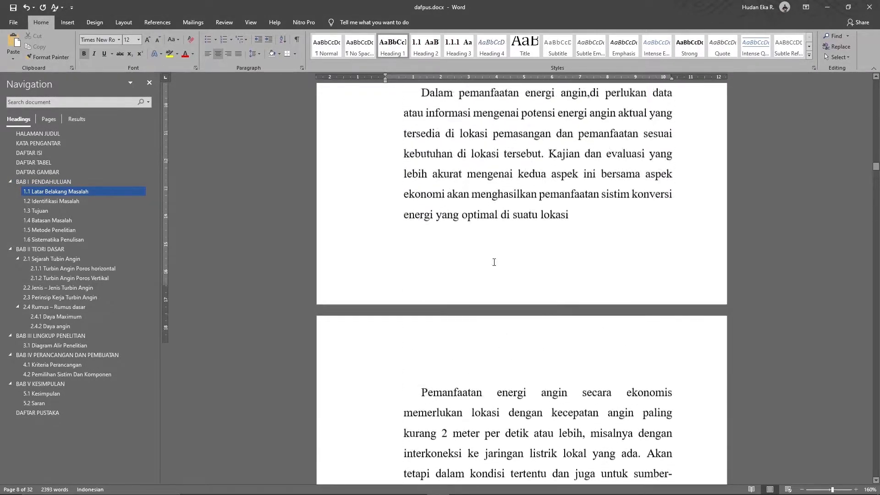
scroll(494, 263, "down", 1)
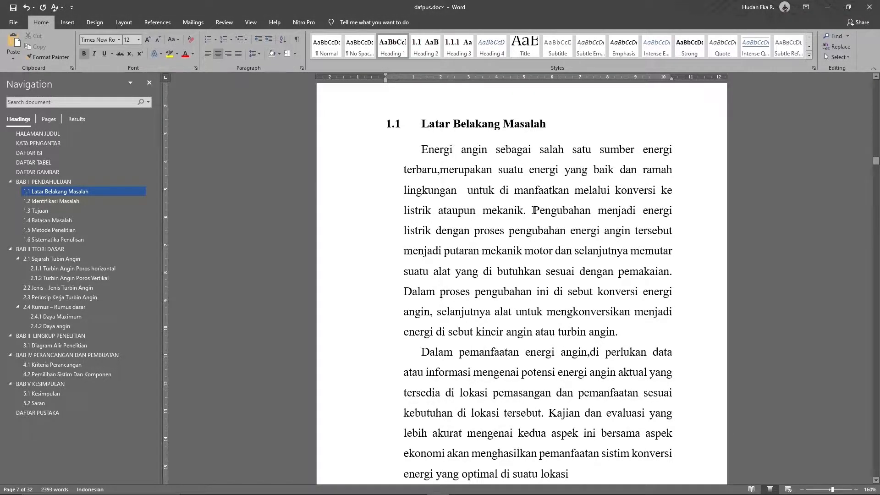
key("alt+Tab")
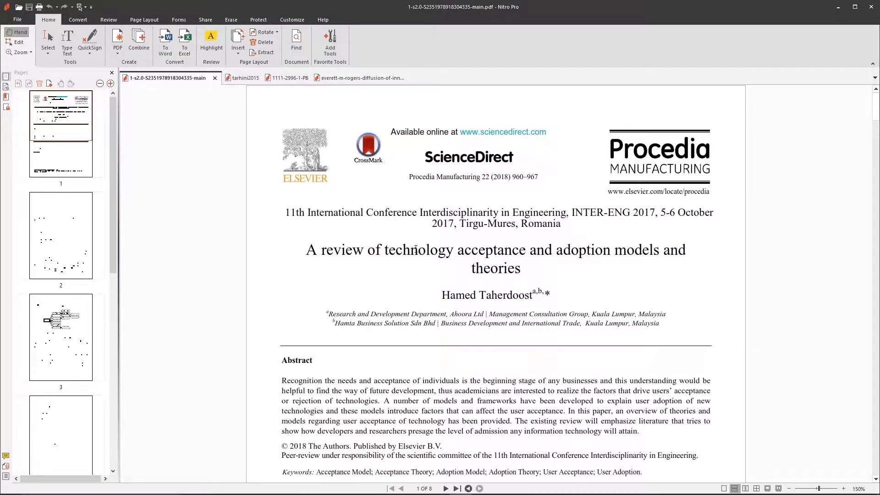
Browse the tarhini2015, 1111-2996-1-PB and everett-m-rogers PDFs and the Digital 2021 Indonesia page
left_click(244, 78)
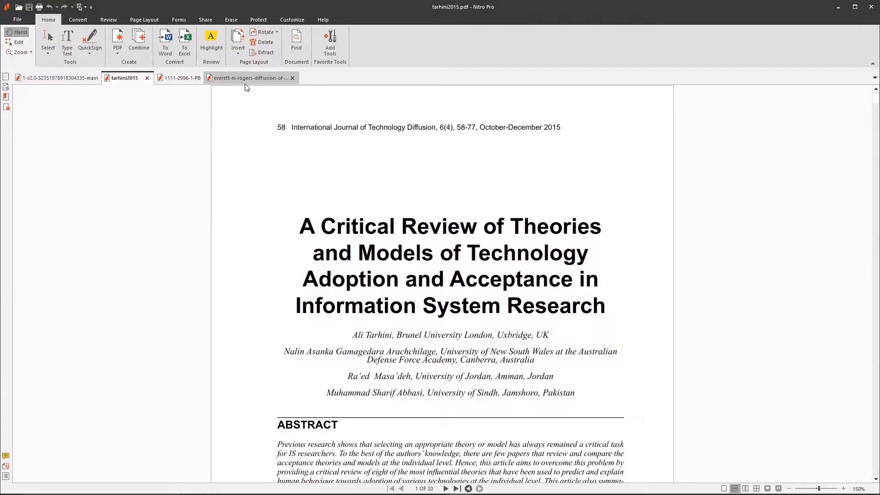
left_click(181, 81)
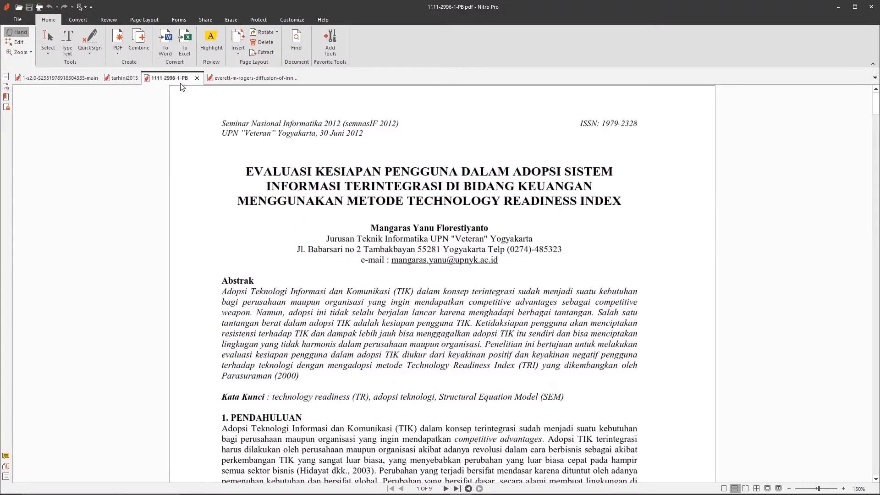
left_click(252, 78)
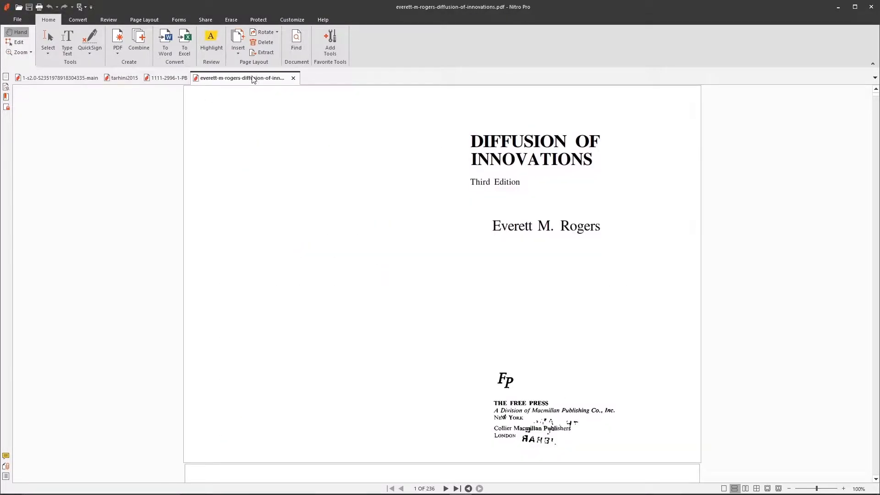
key("alt+Tab")
key("alt+Tab")
key("alt+Tab")
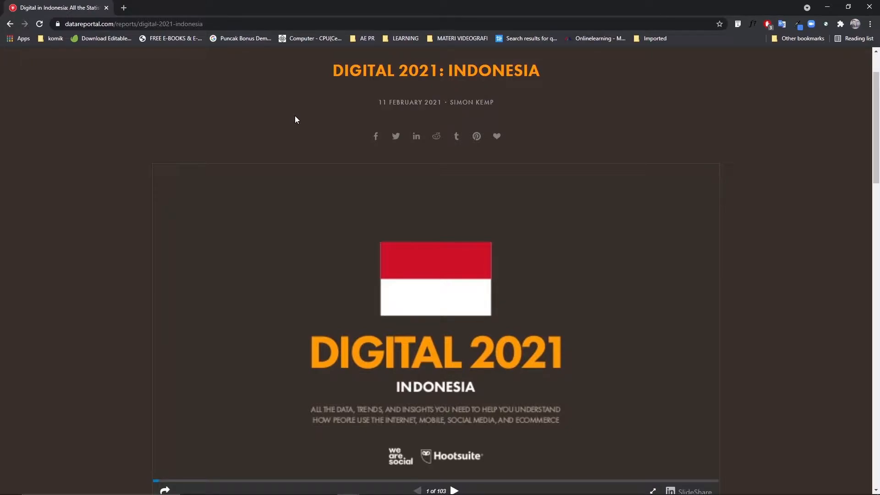
key("alt+Tab")
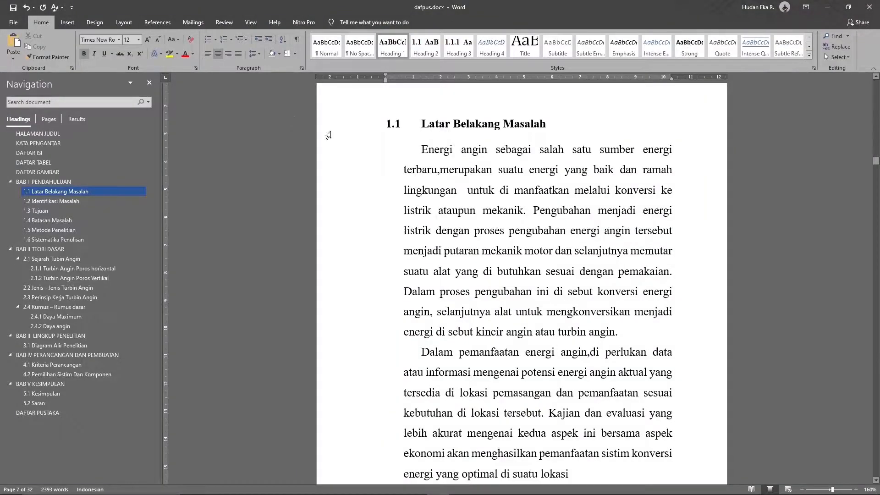
Place the insertion point right after 'mekanik' and show the References tools
left_click(518, 190)
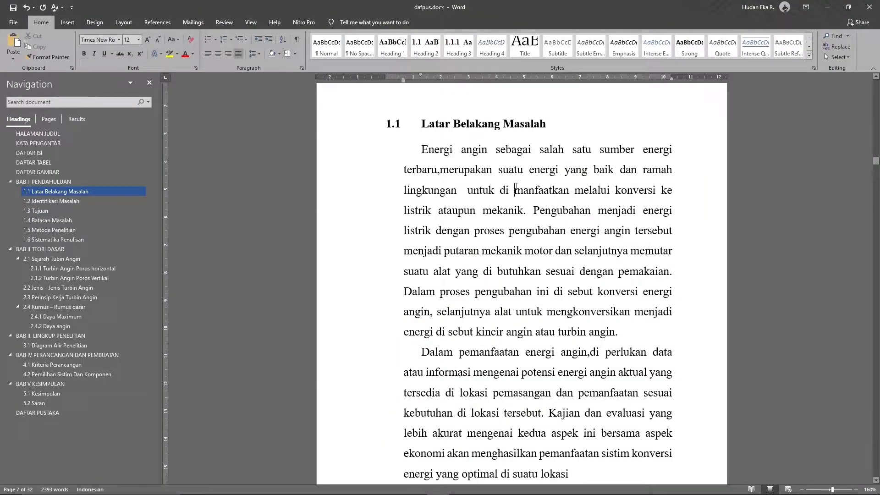
left_click(526, 211)
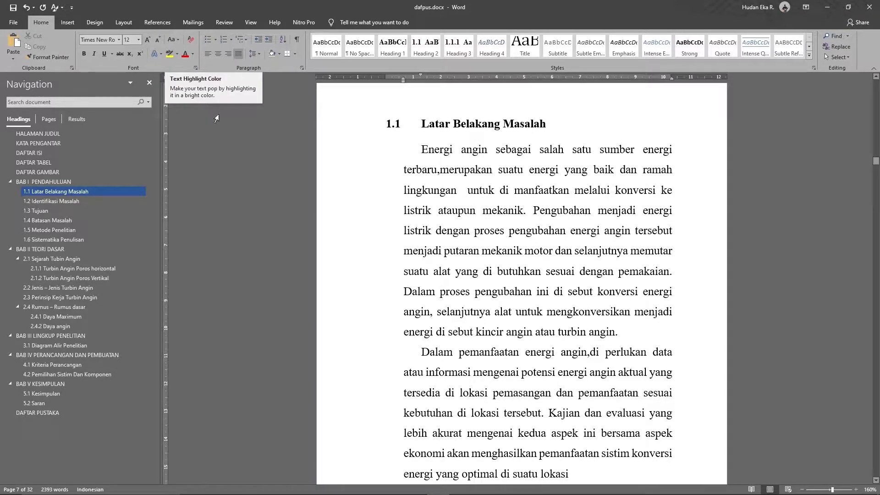
left_click(156, 23)
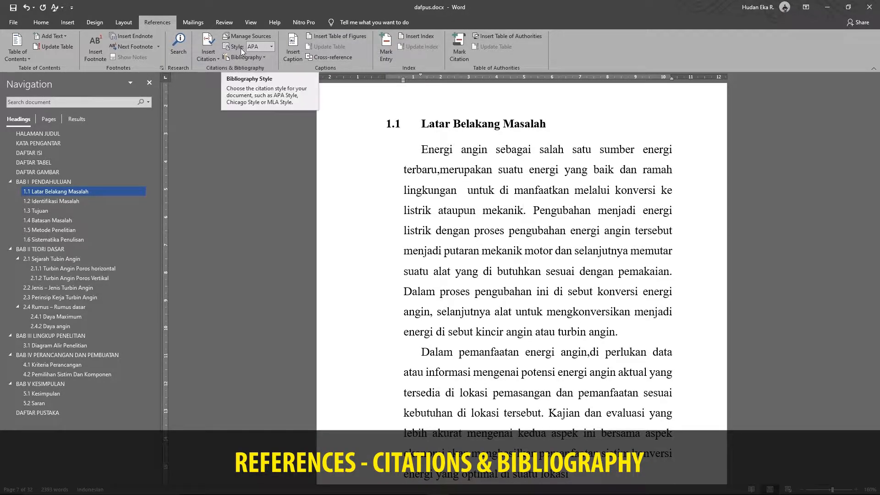
Check the Insert Citation options, then keep APA Sixth Edition as the citation style
left_click(213, 58)
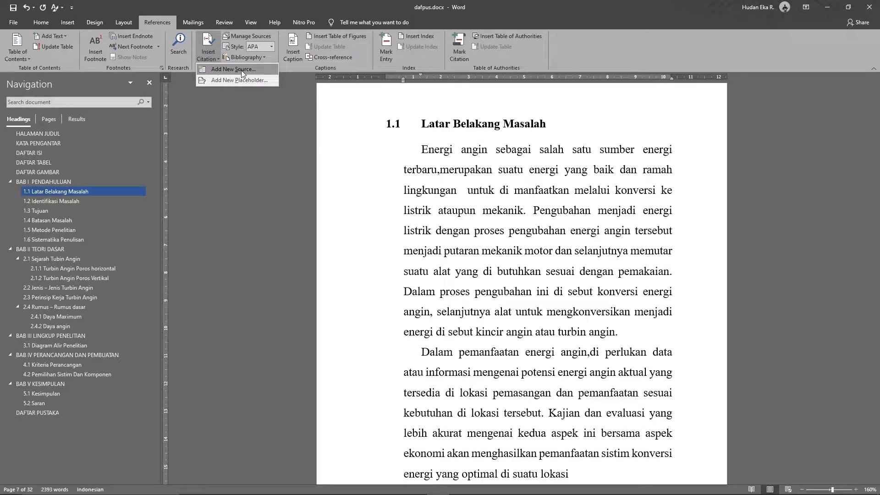
left_click(241, 39)
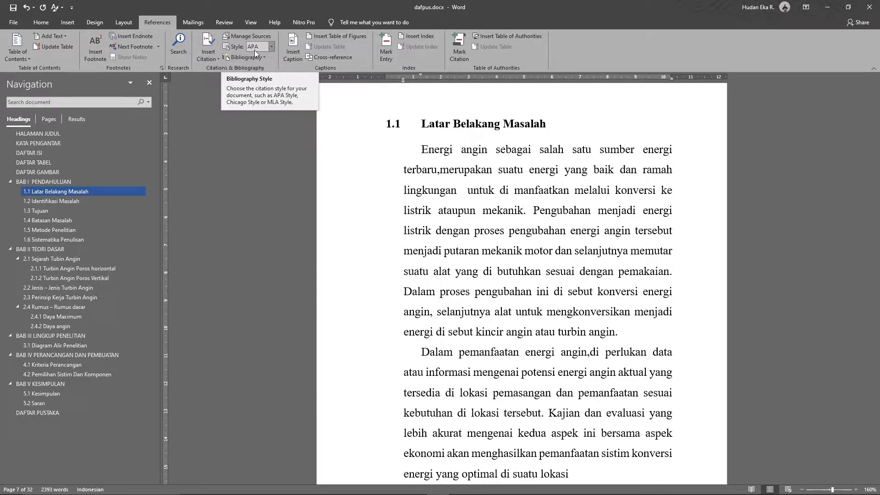
left_click(270, 46)
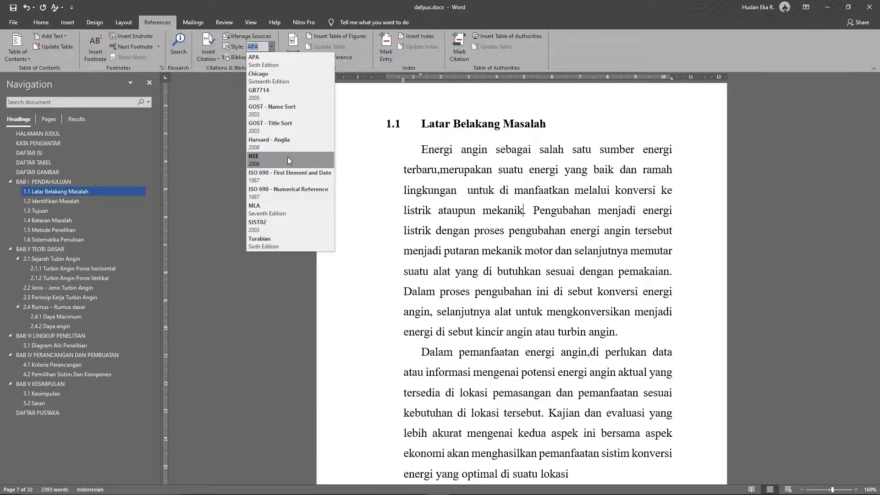
left_click(298, 62)
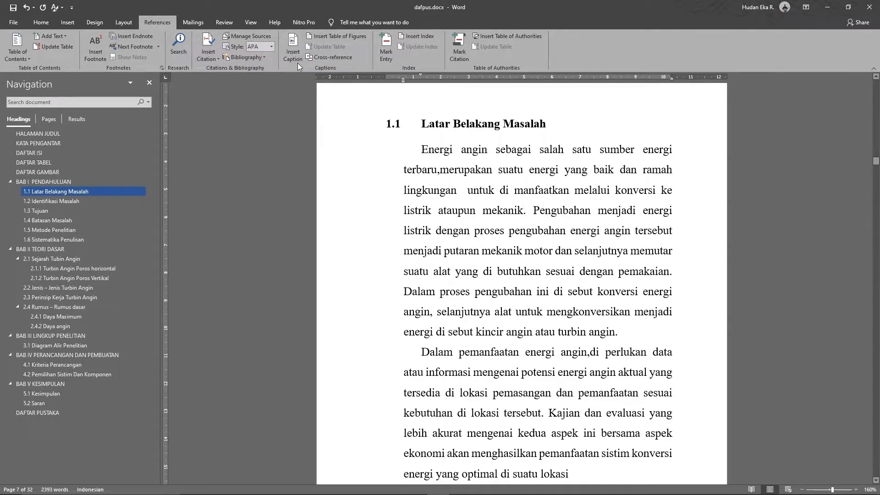
Start a new source from Manage Sources and bring up its Type of Source list
left_click(251, 37)
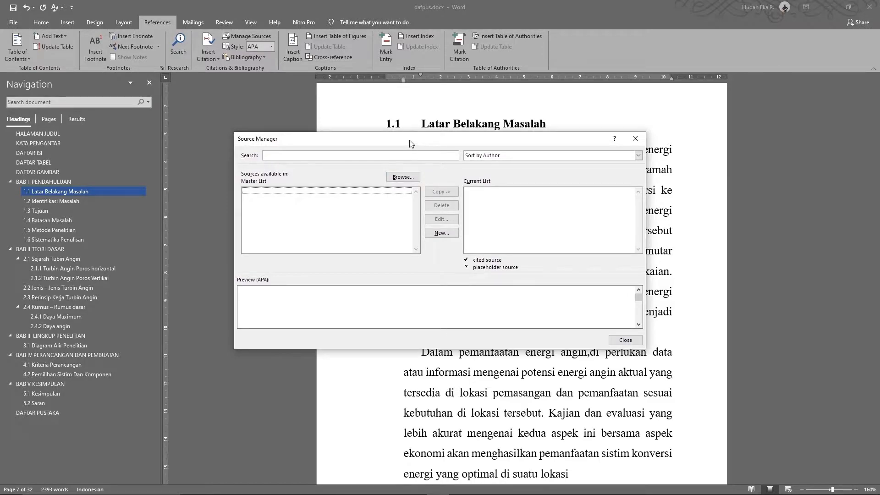
left_click(442, 233)
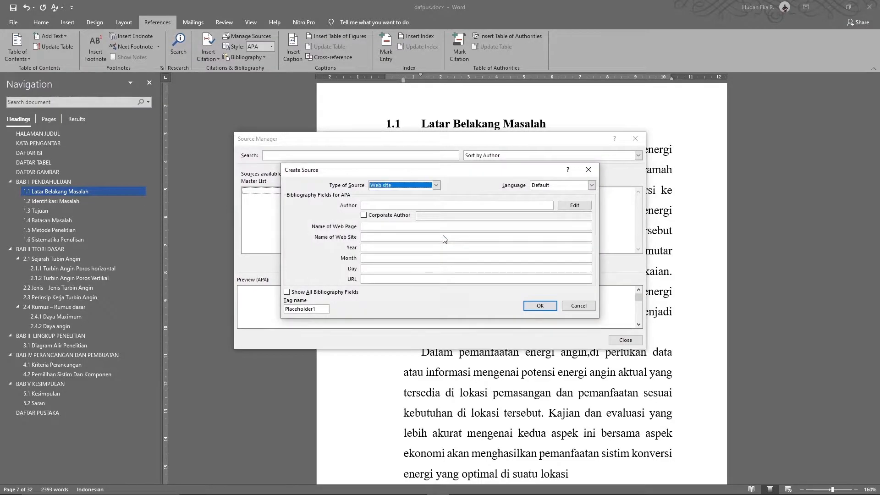
left_click(436, 185)
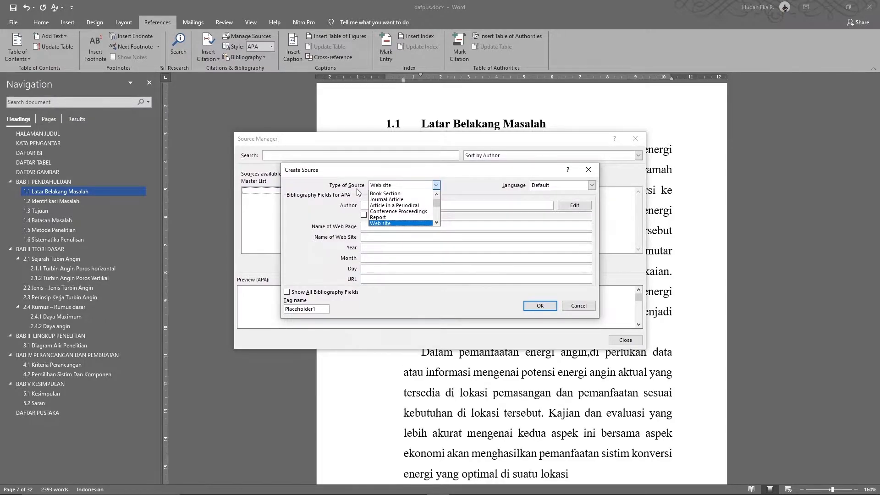
Scroll the source-type list and set the new source's type to Journal Article
left_click(437, 194)
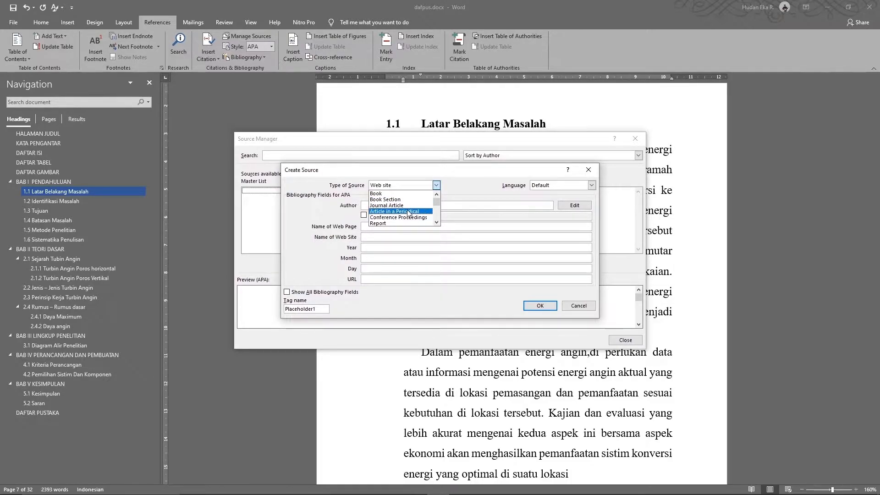
left_click(437, 222)
left_click(436, 222)
left_click(436, 223)
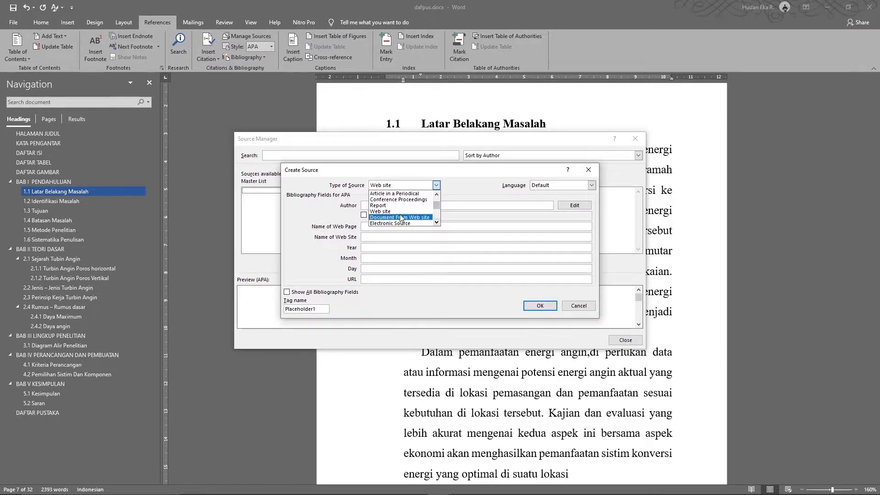
left_click(437, 222)
left_click(437, 223)
left_click(437, 222)
left_click(437, 223)
left_click(437, 223)
left_click(436, 222)
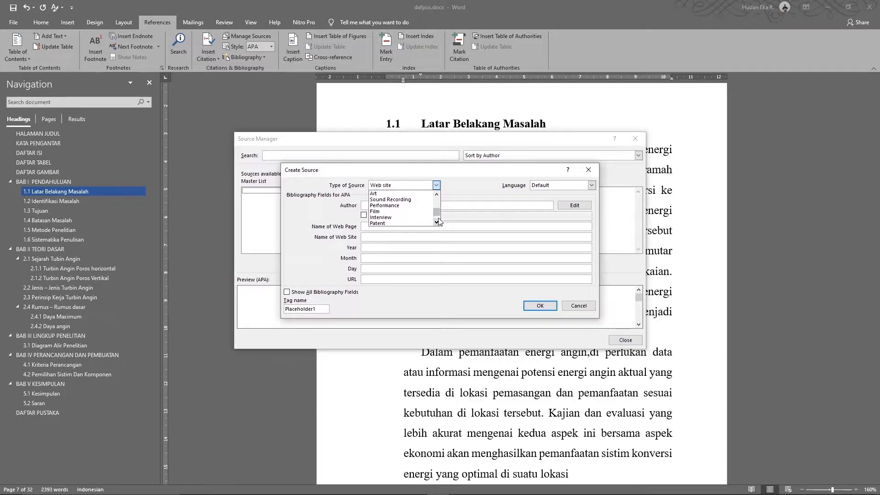
left_click_drag(438, 215, 438, 208)
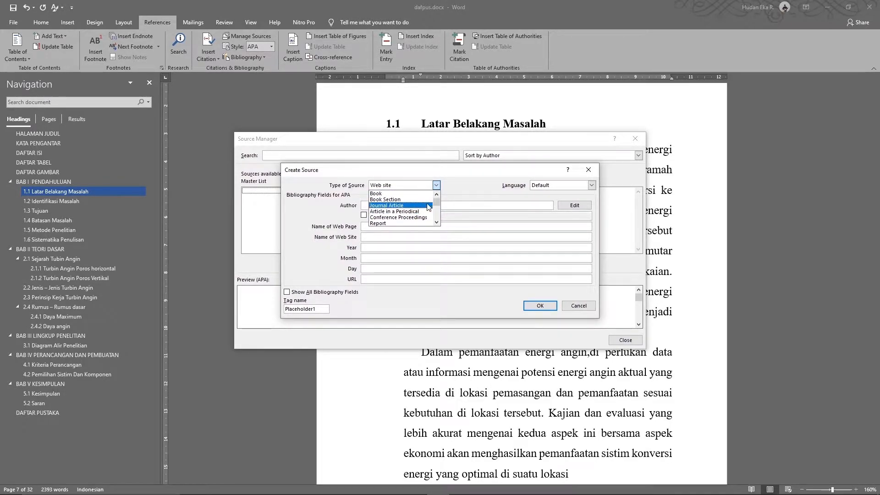
left_click_drag(437, 204, 437, 208)
scroll(437, 207, "down", 4)
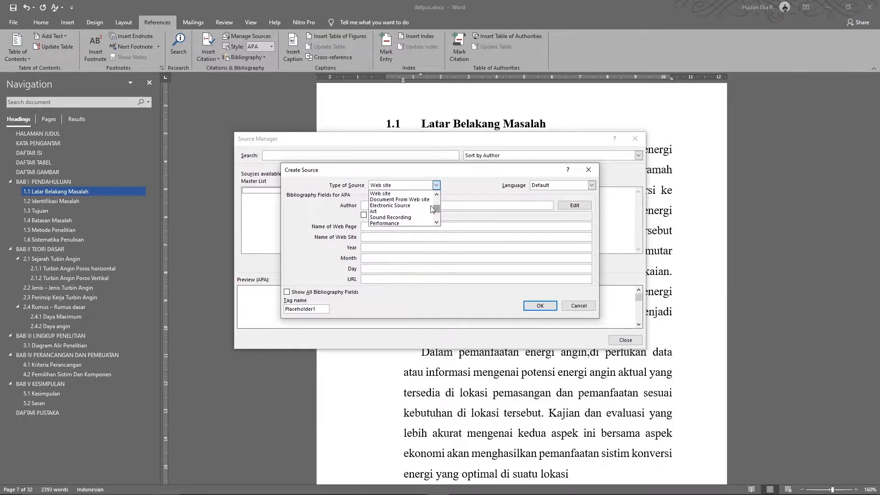
scroll(436, 198, "up", 6)
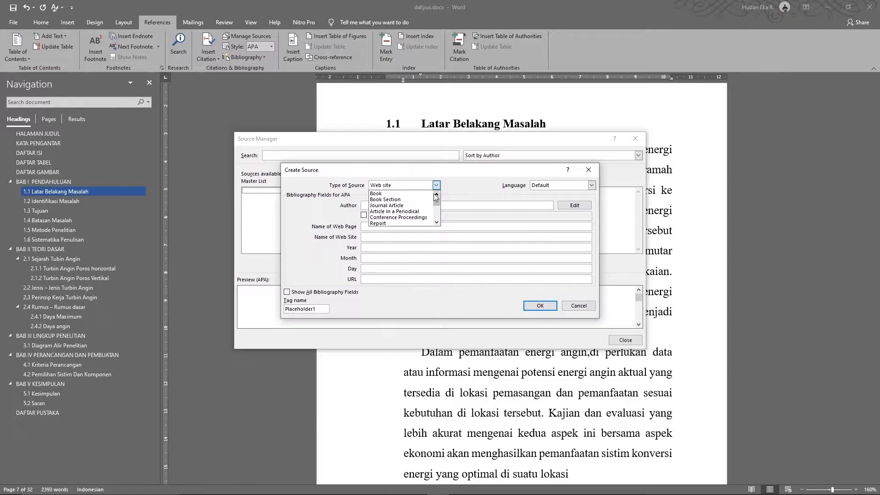
left_click(398, 206)
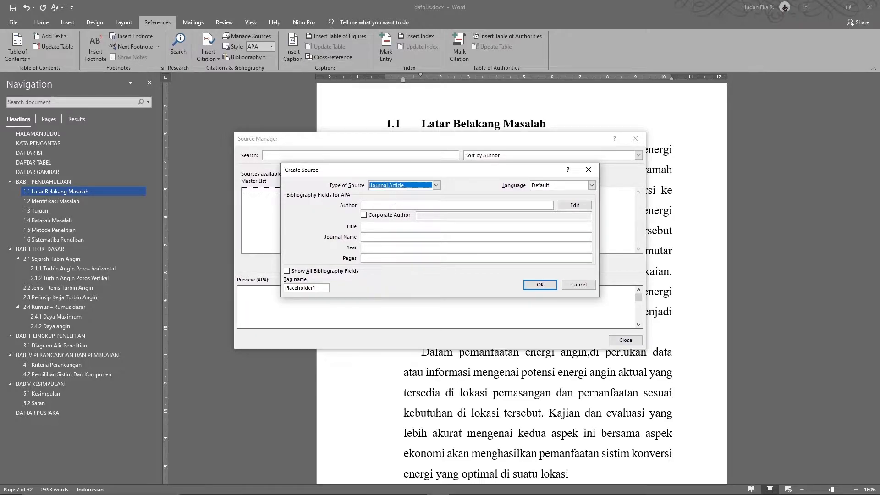
Open the Edit Name dialog for the Journal Article source's Author field
left_click(395, 205)
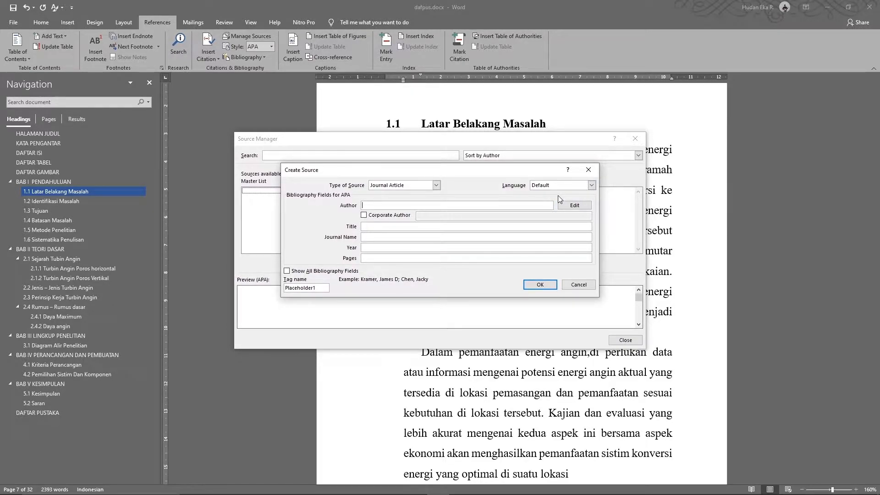
left_click(579, 206)
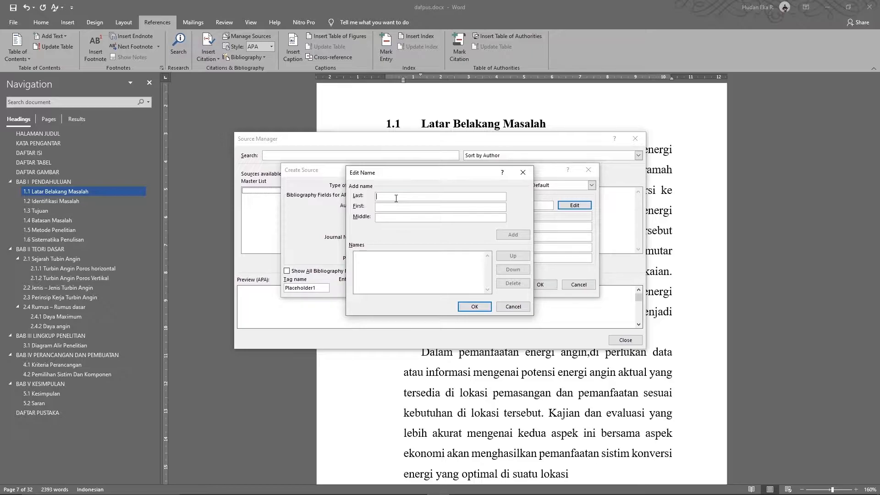
Look up the author's last and first name on the Procedia paper's title page
key("alt+Tab")
key("alt+Tab")
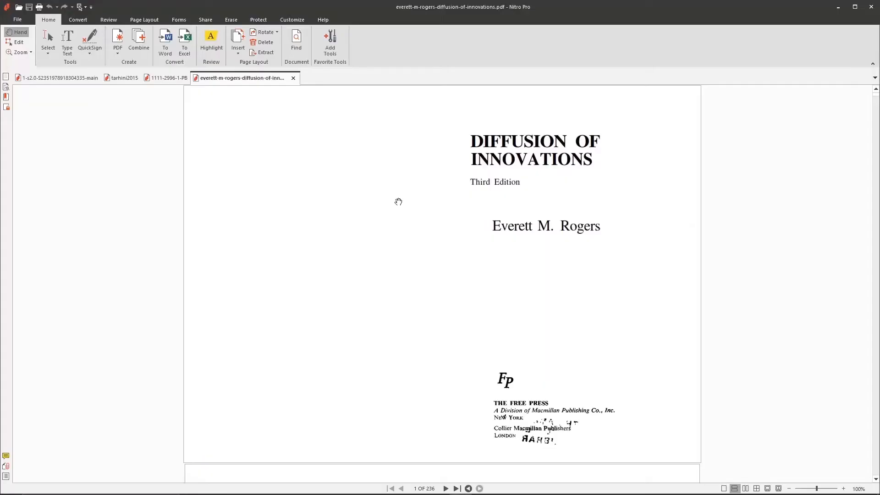
left_click(59, 77)
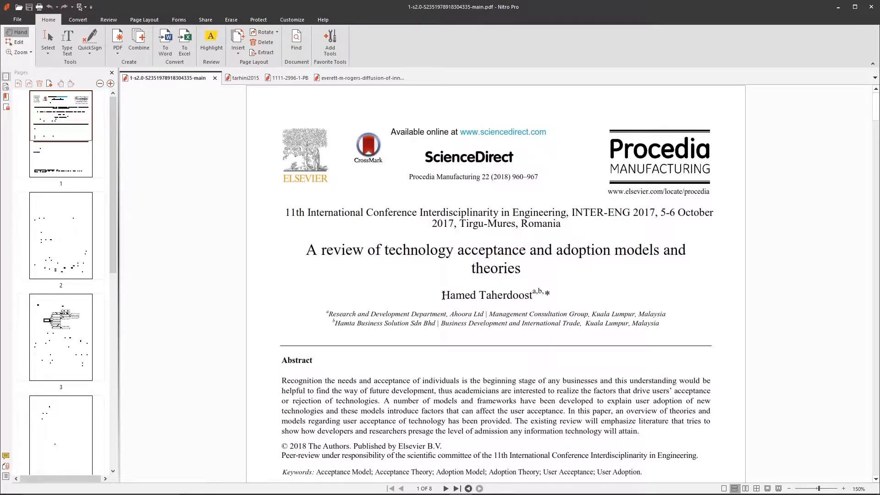
left_click_drag(443, 295, 532, 297)
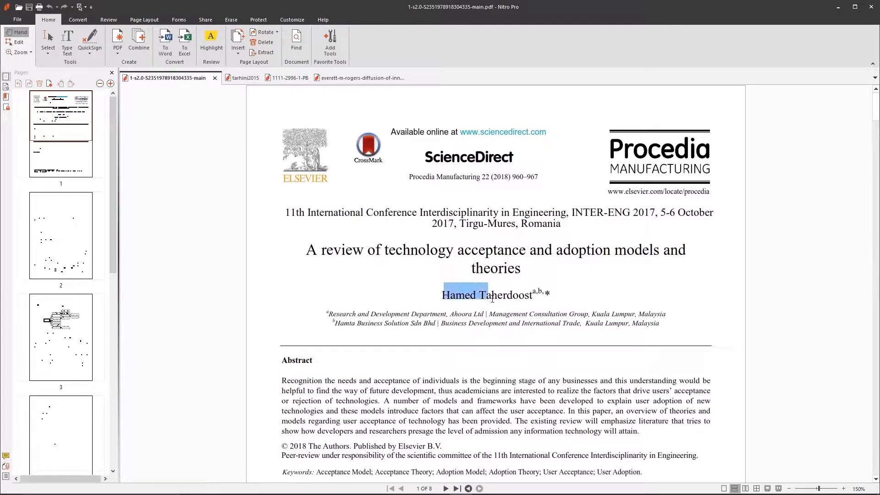
left_click(532, 300)
left_click_drag(481, 295, 534, 291)
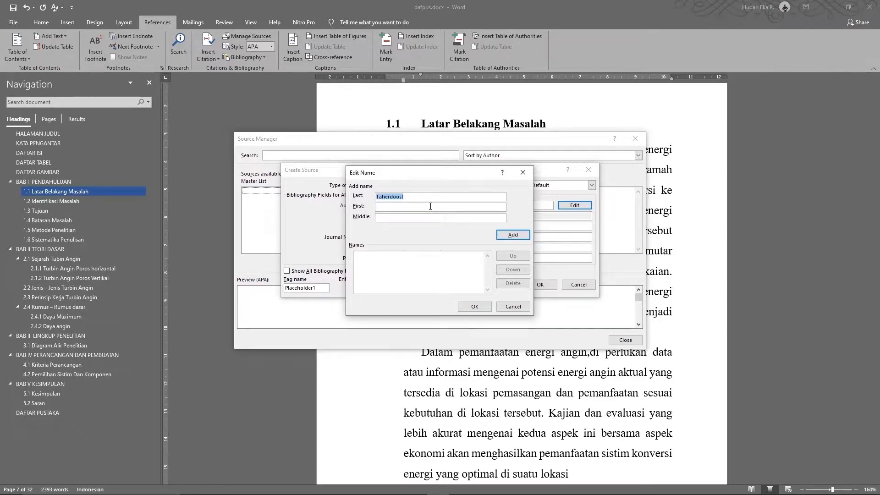
key("alt+Tab")
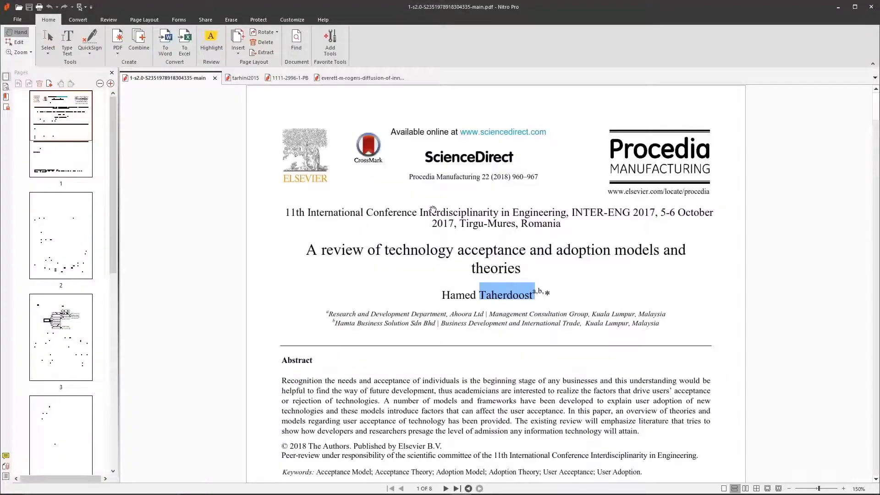
key("alt+Tab")
Enter the author's first name in Edit Name and add the author to the names list
left_click(430, 206)
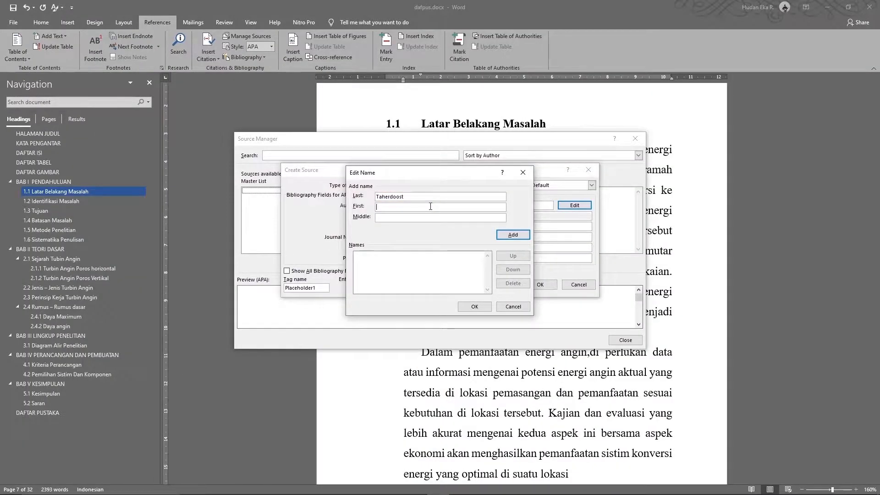
type("Hamed")
left_click(509, 235)
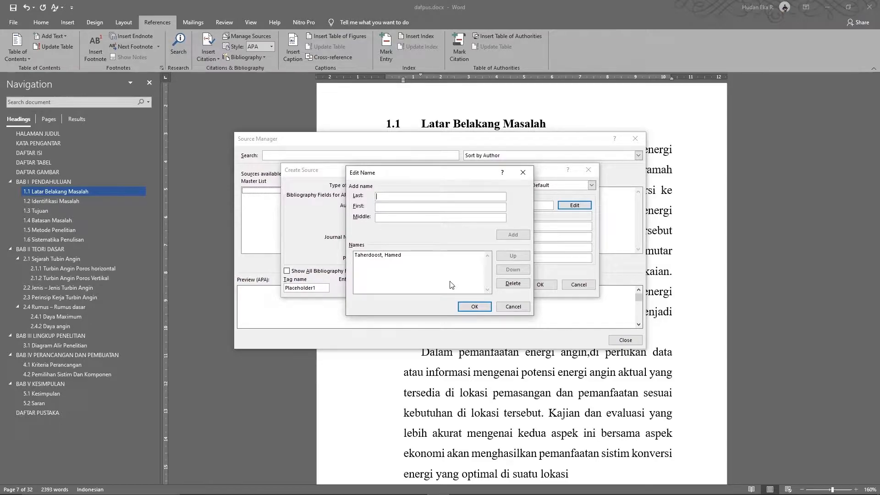
key("alt+Tab")
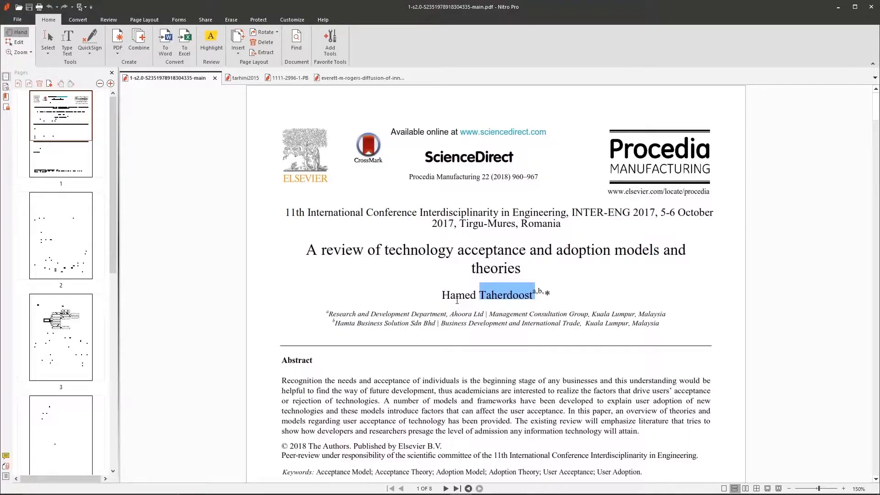
key("alt+Tab")
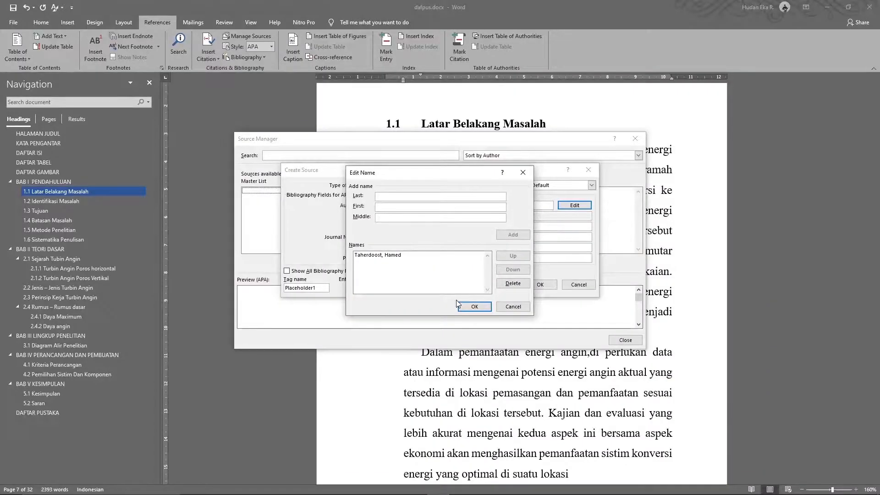
Confirm the author name and leave Corporate Author unchecked on the new source
left_click(474, 307)
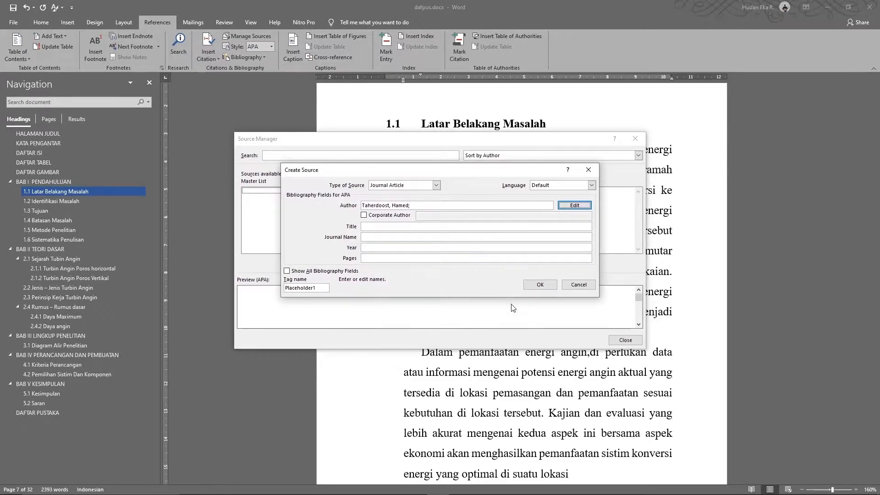
left_click(367, 215)
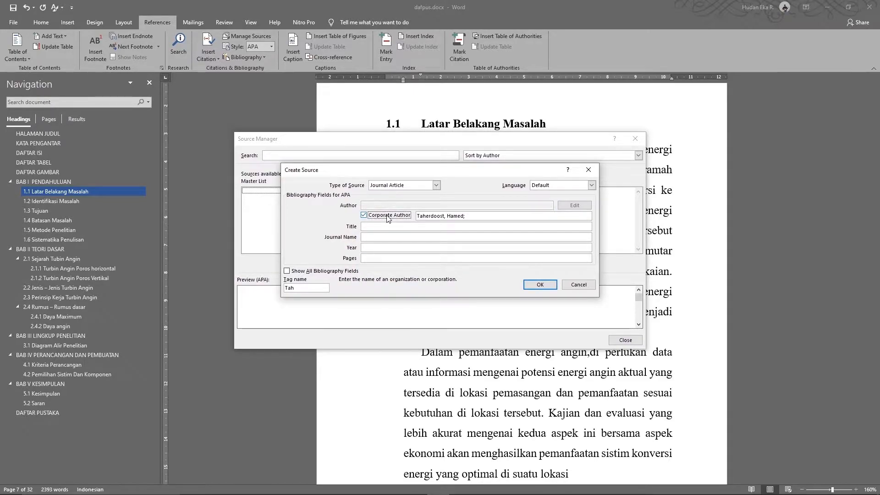
left_click(364, 215)
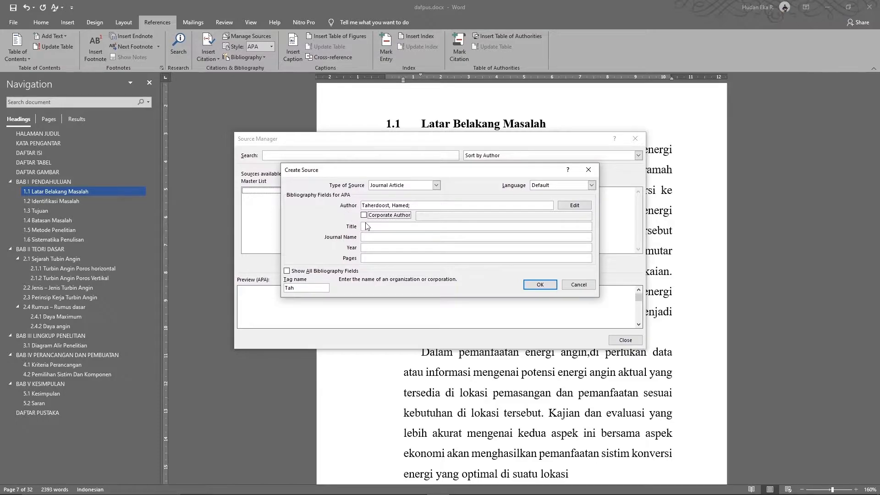
left_click(375, 227)
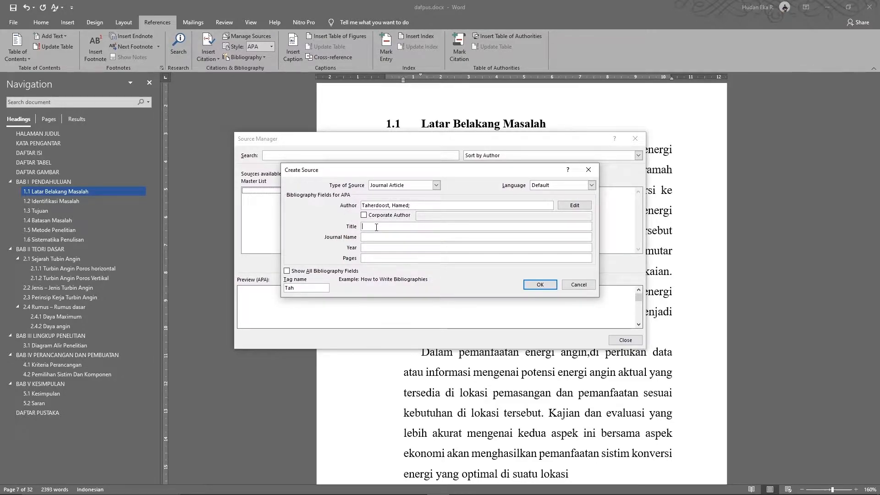
key("alt+Tab")
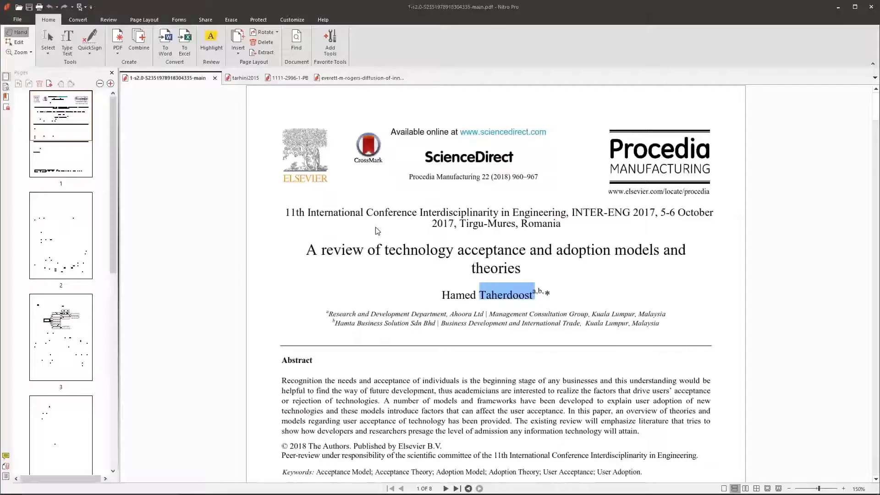
Copy 'A review of technology acceptance and adoption models and theories' from the PDF into Title
left_click(50, 35)
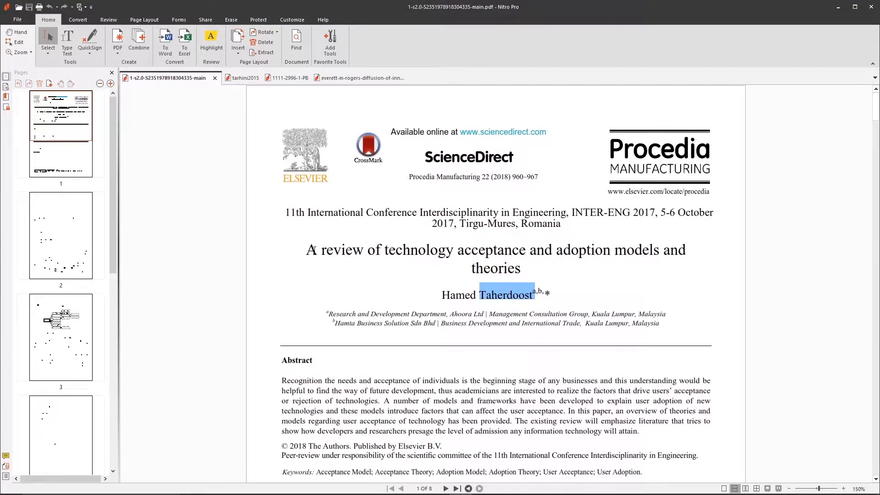
left_click_drag(310, 251, 682, 253)
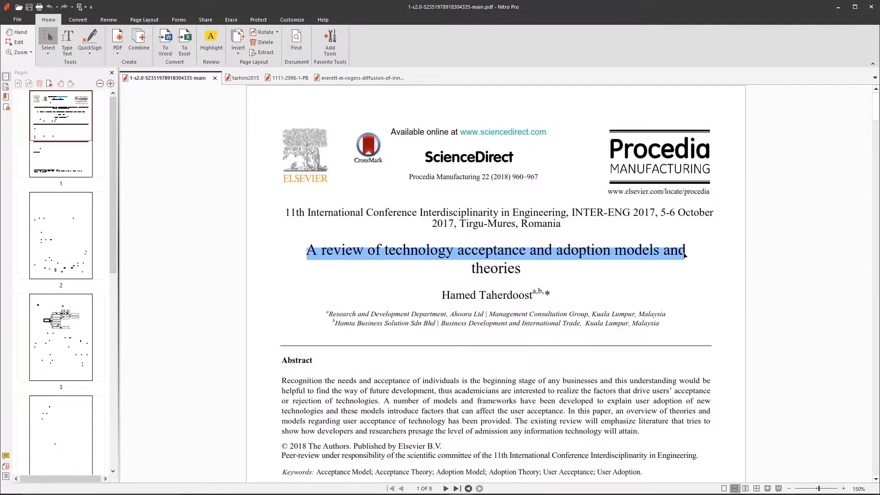
key("alt+Tab")
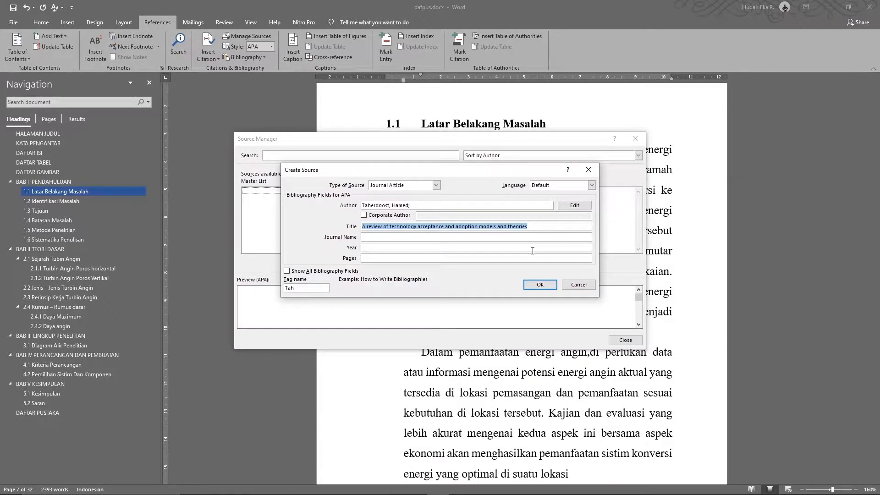
left_click(542, 228)
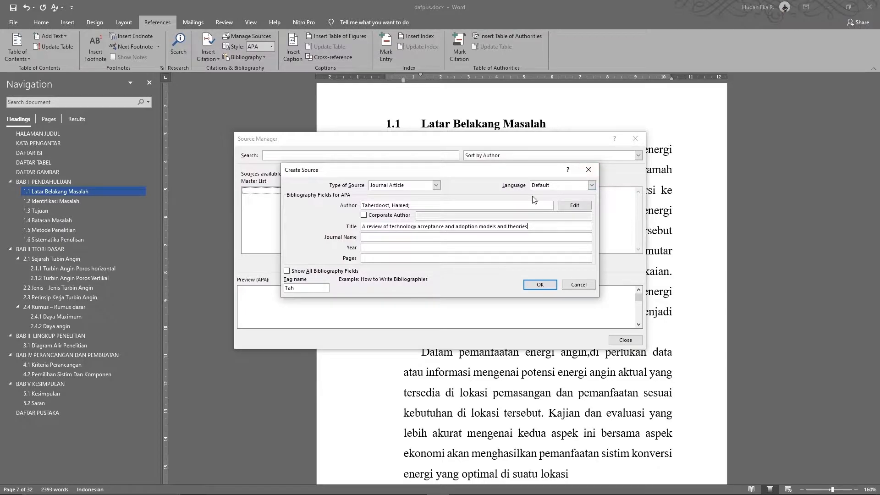
key("alt+Tab")
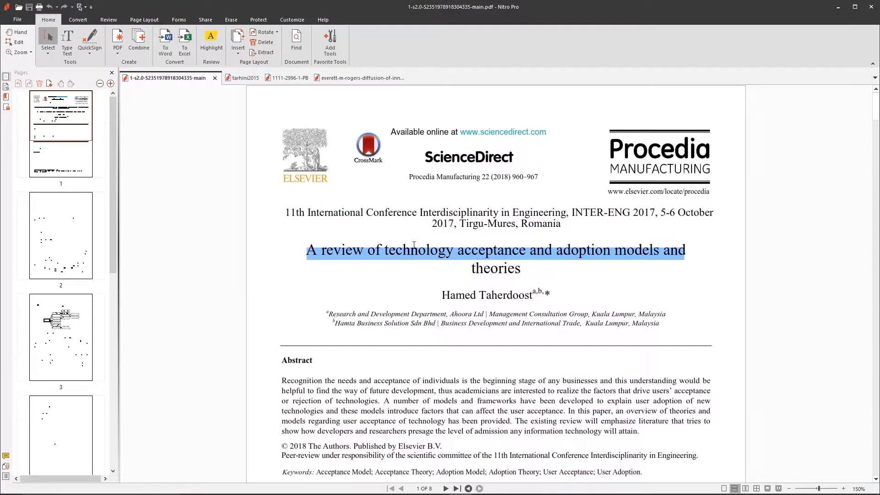
key("alt+Tab")
left_click(400, 239)
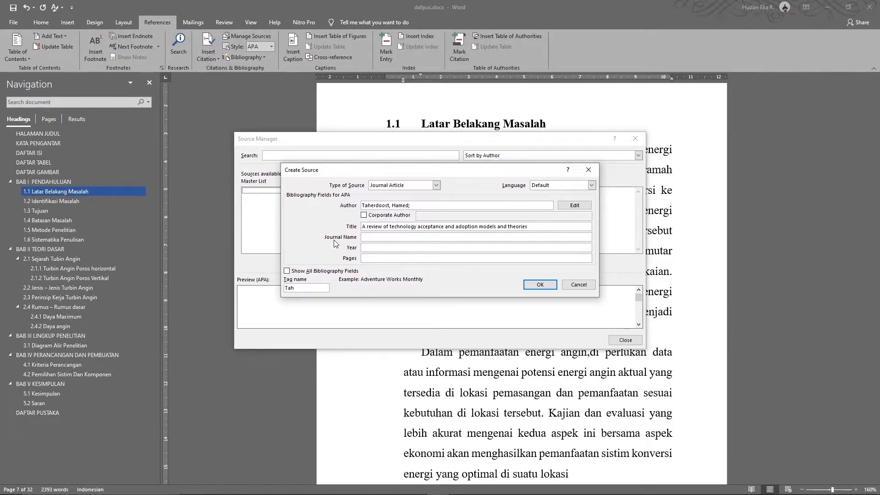
key("alt+Tab")
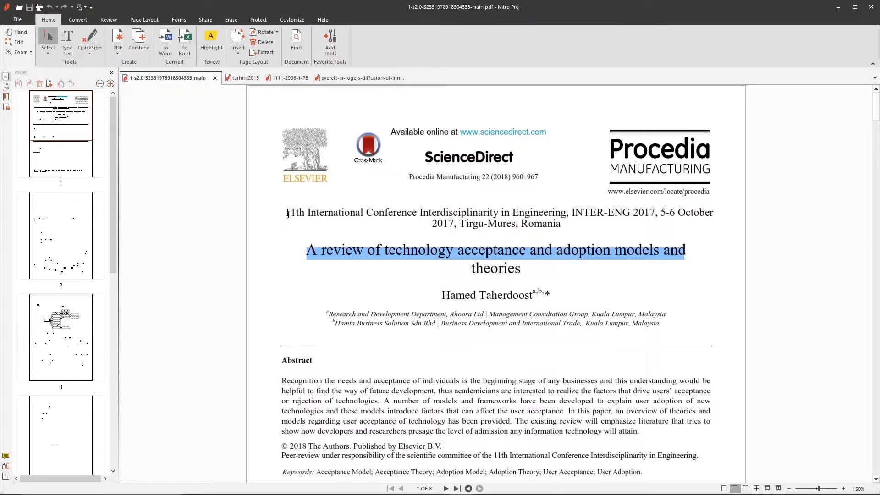
Paste '11th International Conference Interdisciplinarity in Engineering' from the PDF into Journal Name
left_click_drag(288, 214, 568, 216)
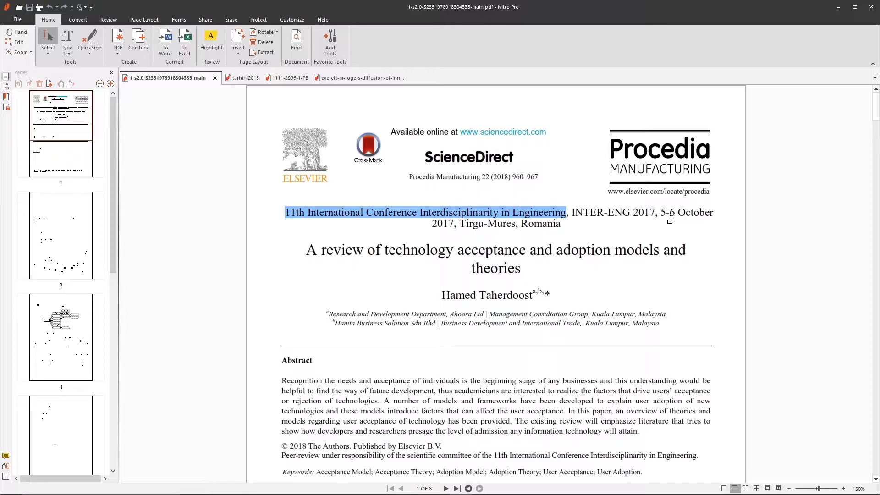
key("ctrl+c")
key("alt+Tab")
key("ctrl+v")
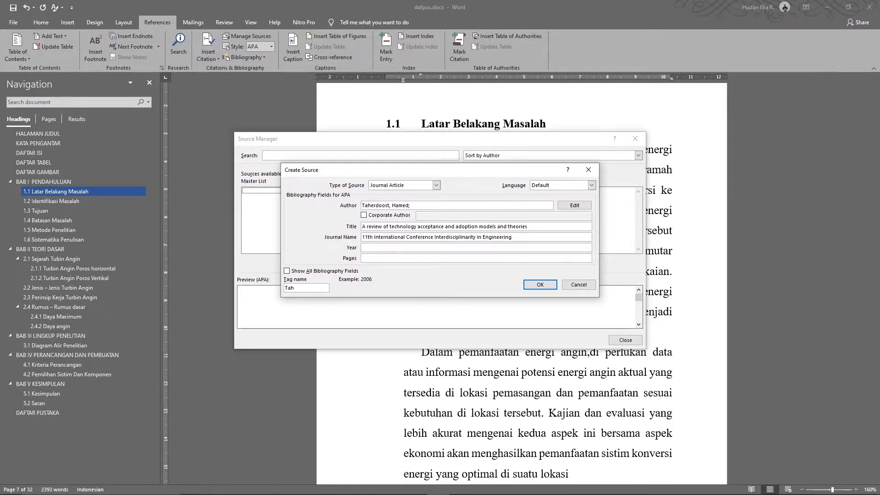
key("alt+Tab")
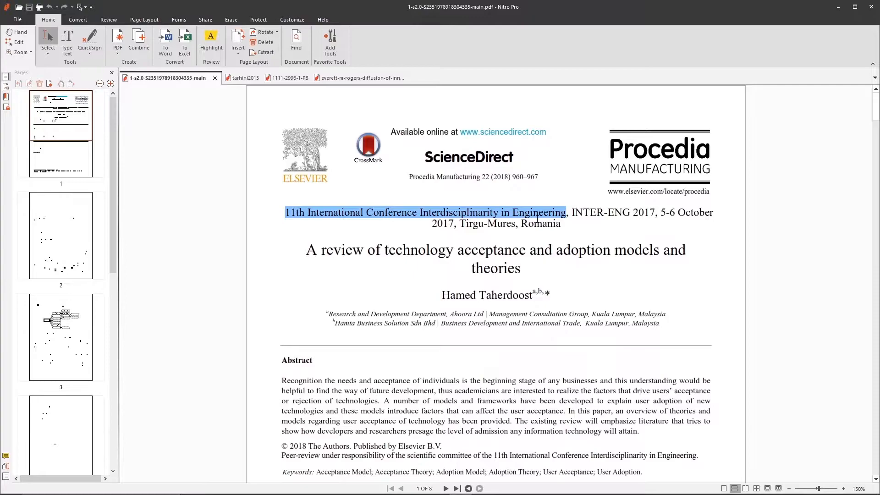
left_click_drag(470, 176, 508, 177)
Enter 2018 as the source's Year
left_click(510, 177)
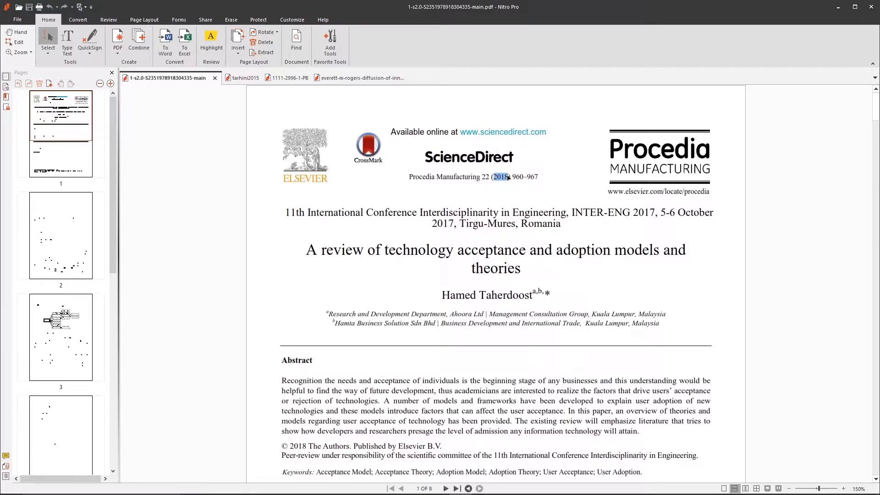
left_click(635, 212)
left_click_drag(635, 212, 654, 215)
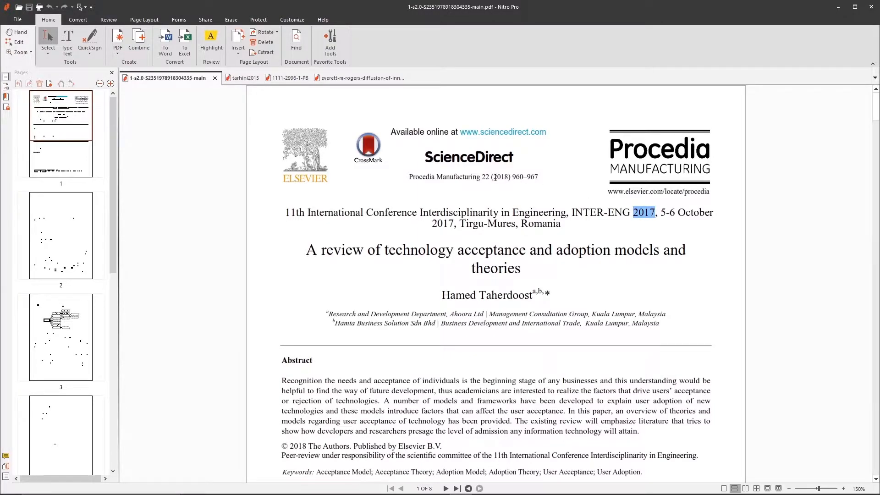
key("alt+Tab")
type("2018")
key("Tab")
Scroll to page 8 of the Procedia paper to read its 960–967 page range
key("alt+Tab")
left_click_drag(513, 176, 541, 180)
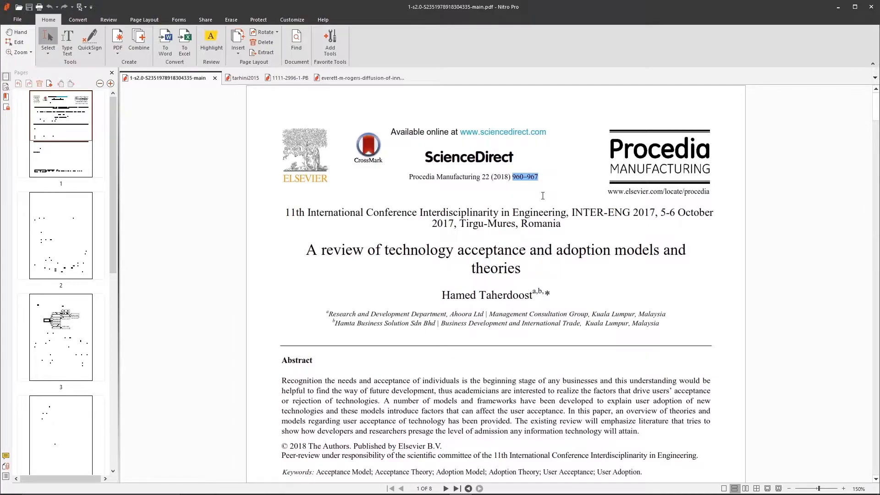
left_click(542, 196)
scroll(514, 175, "down", 12)
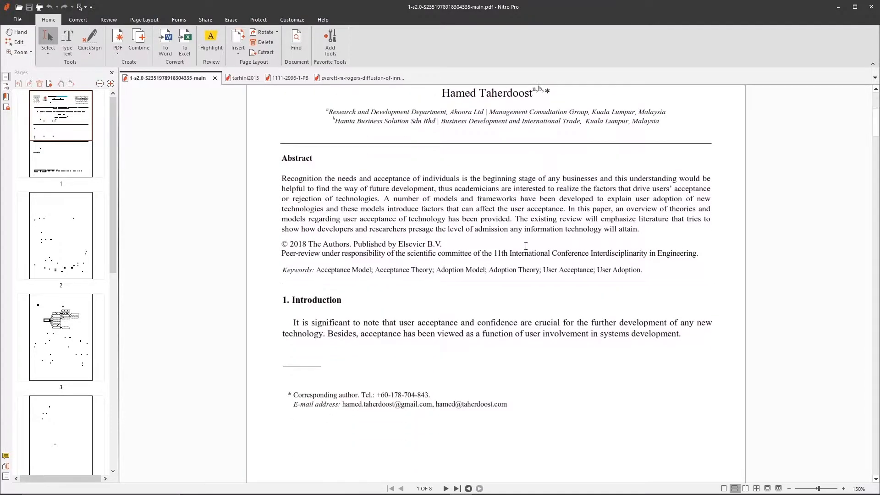
scroll(579, 246, "down", 3)
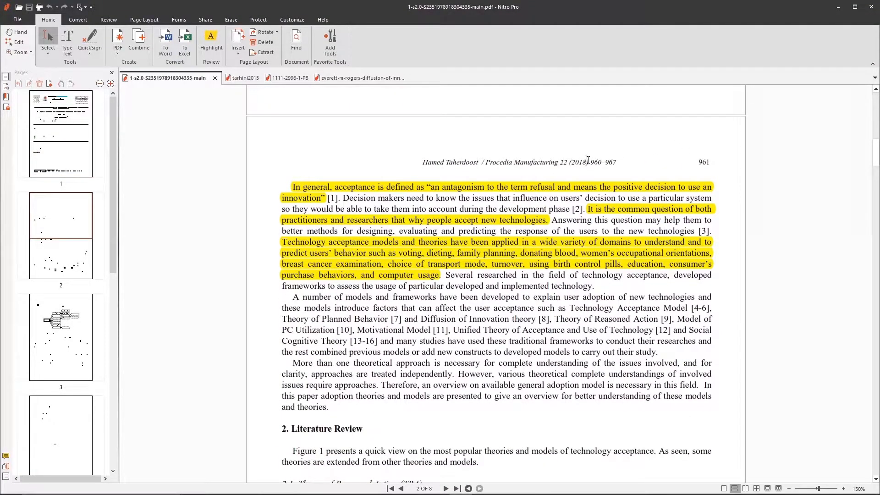
left_click_drag(590, 161, 624, 163)
left_click_drag(699, 162, 718, 162)
scroll(718, 186, "down", 2)
scroll(717, 187, "up", 2)
scroll(718, 186, "down", 5)
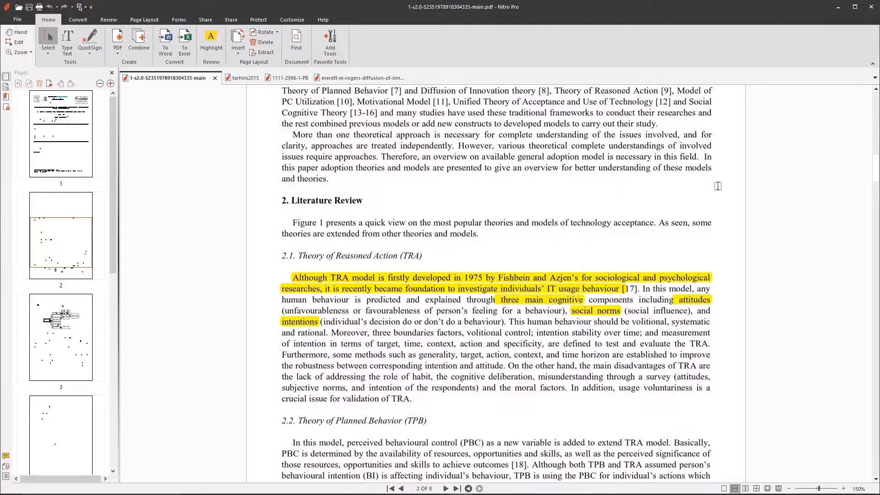
scroll(717, 186, "down", 15)
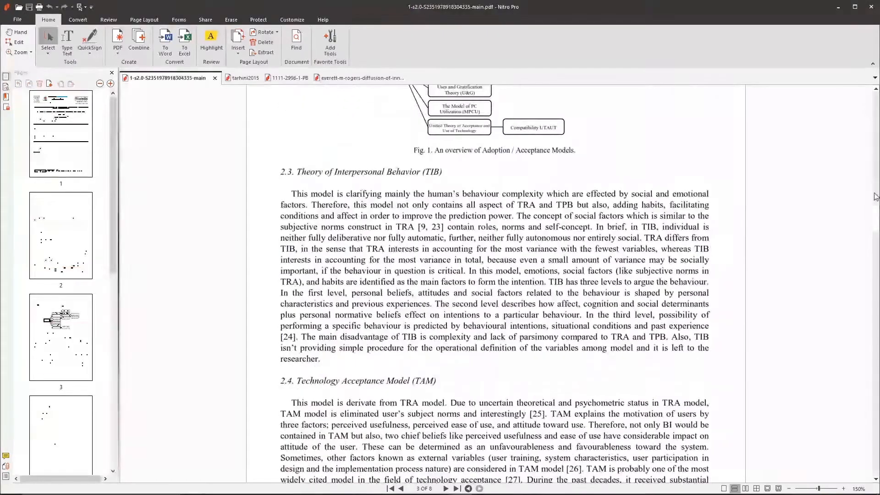
left_click_drag(876, 230, 877, 486)
scroll(759, 384, "up", 8)
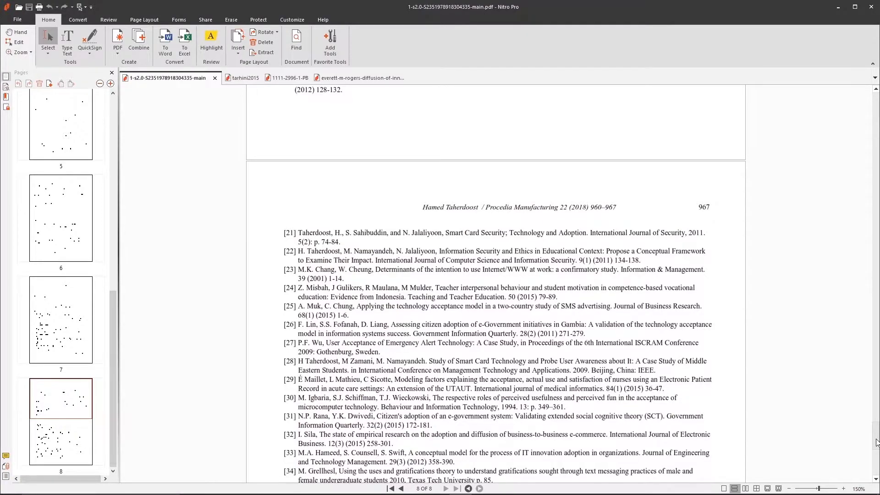
Enter pages 960-967 for the journal article, check the PDF, and save the source to both lists
key("alt+Tab")
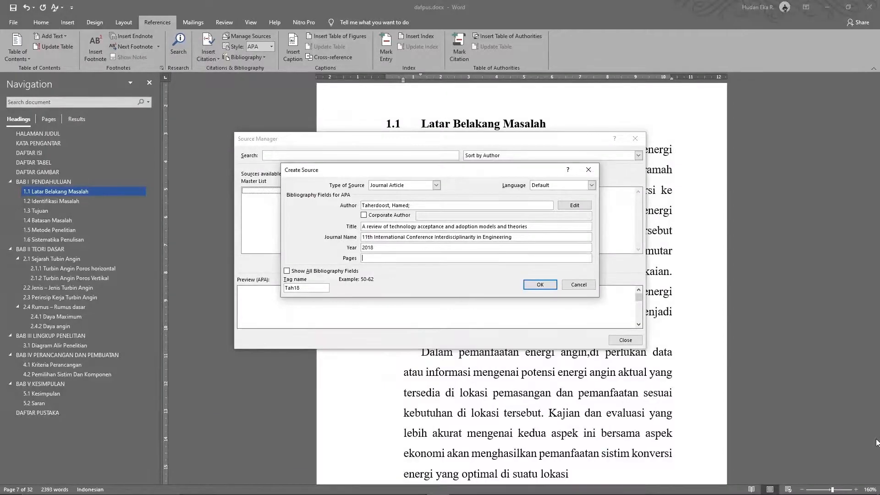
type("60-967")
left_click(328, 274)
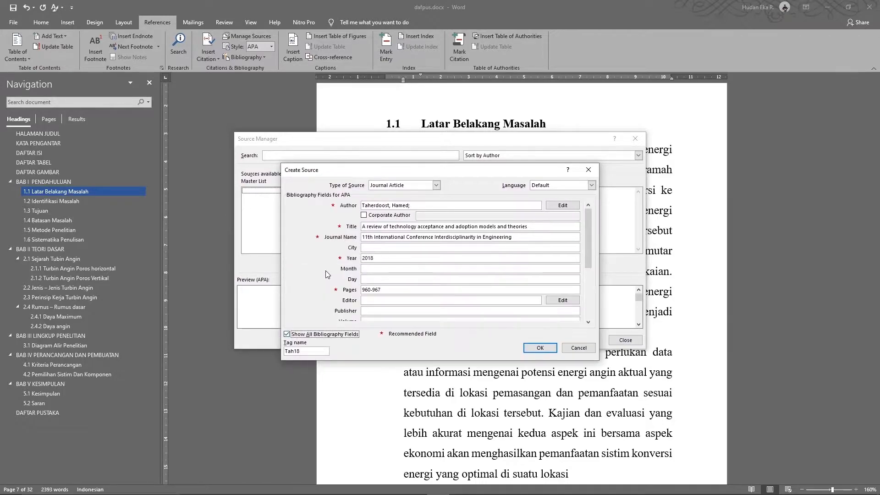
left_click_drag(587, 233, 592, 263)
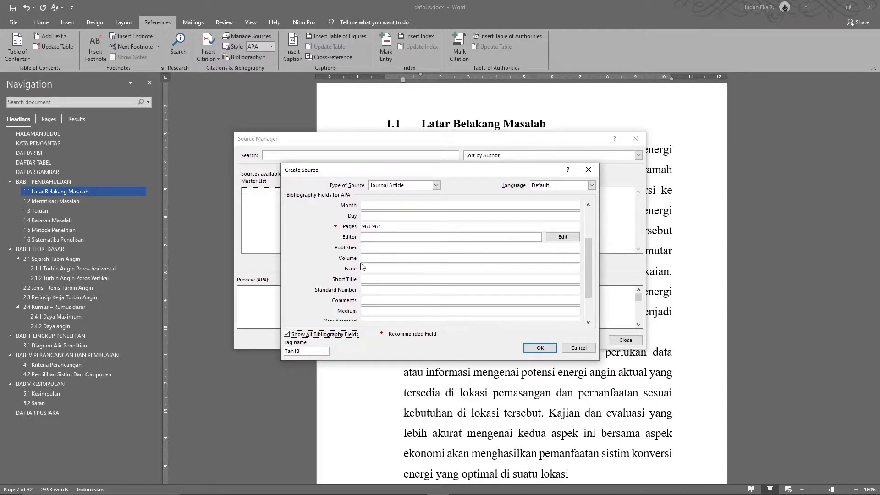
key("alt+Tab")
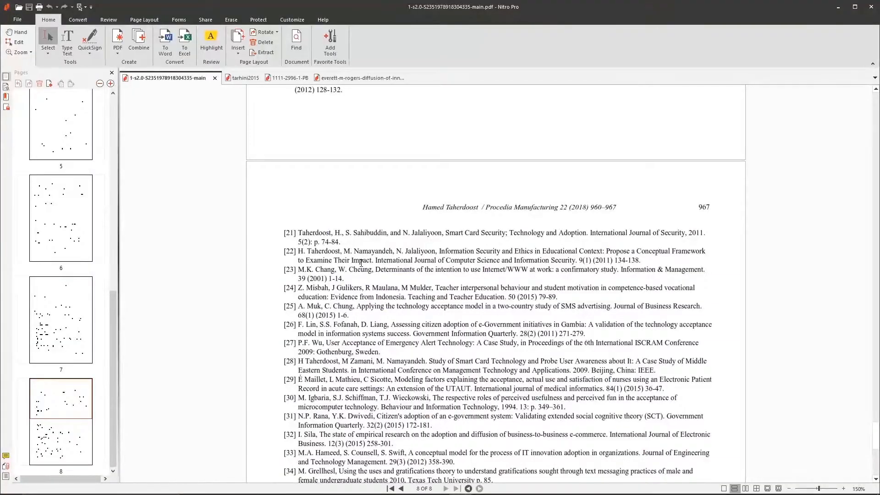
left_click(877, 141)
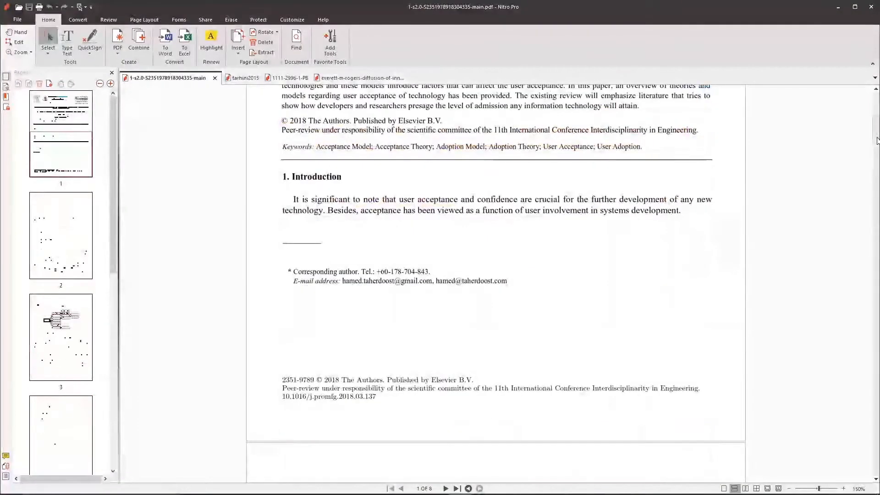
left_click(876, 102)
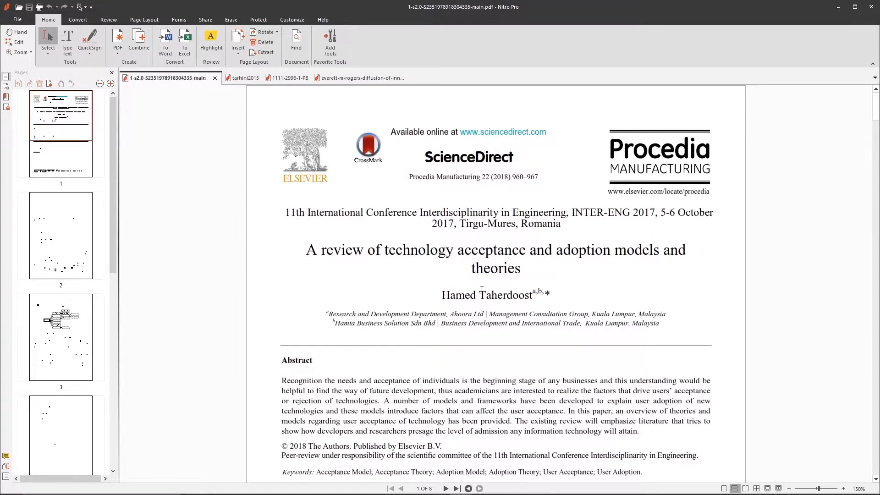
key("alt+Tab")
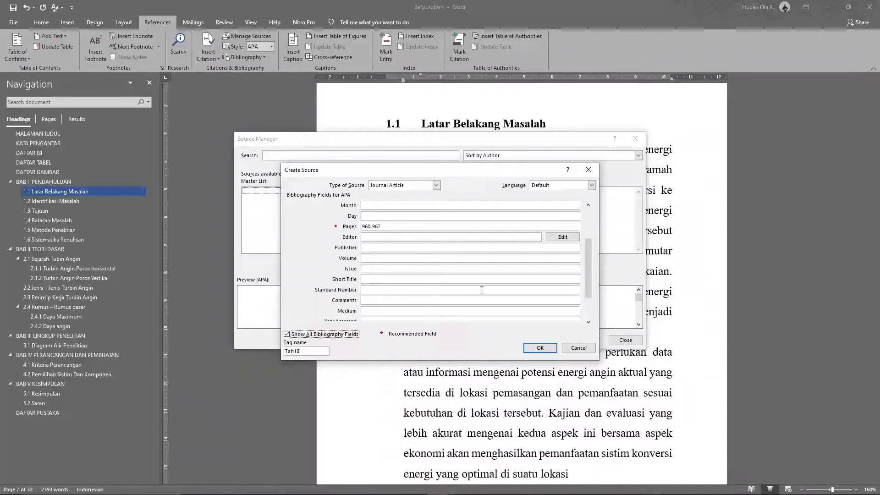
left_click(287, 334)
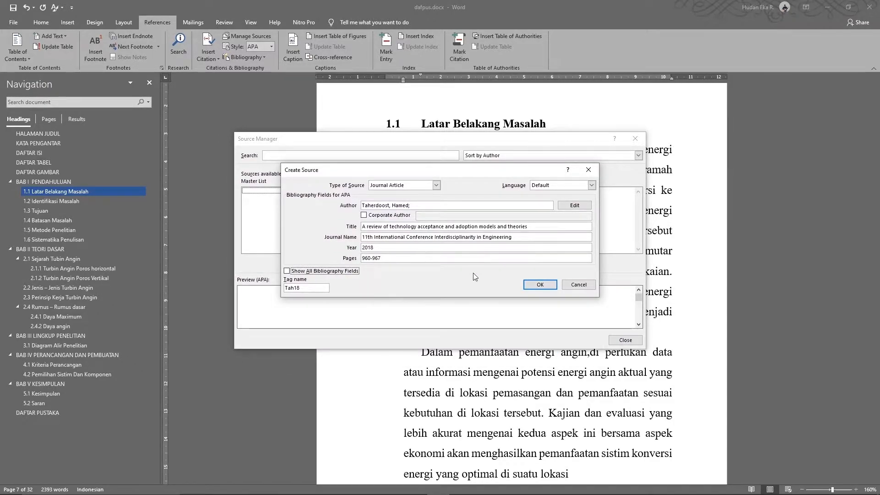
left_click(539, 284)
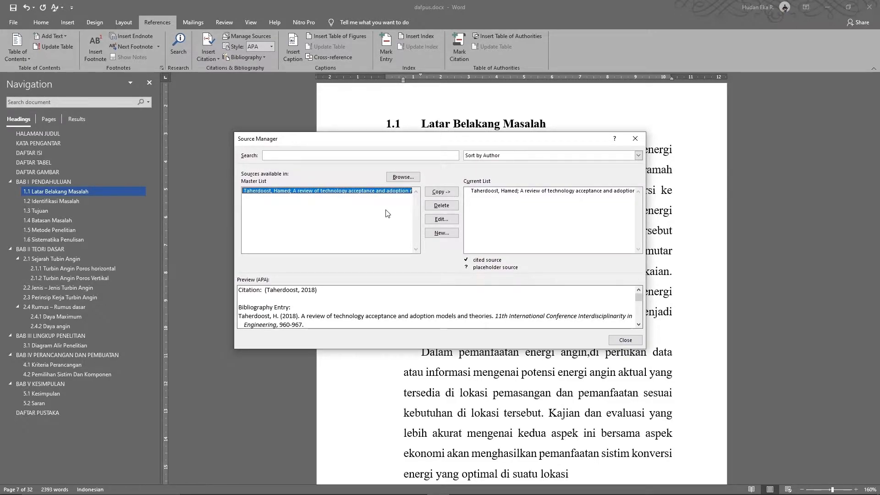
Start another new source with the tarhini2015 adoption-theories article shown in Nitro Pro for reference
left_click(450, 238)
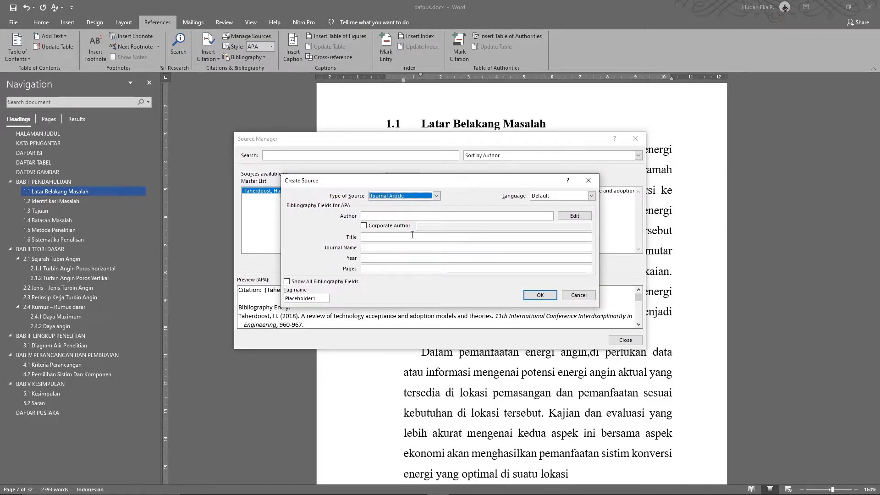
key("alt+Tab")
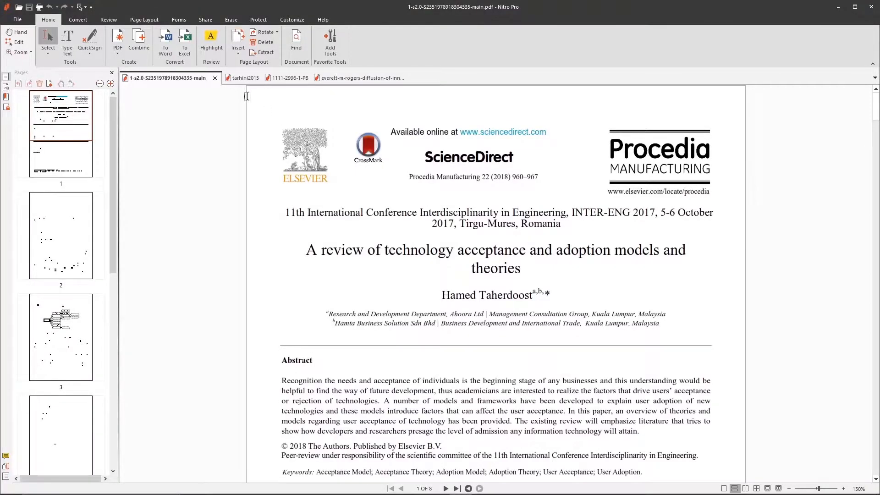
left_click(242, 78)
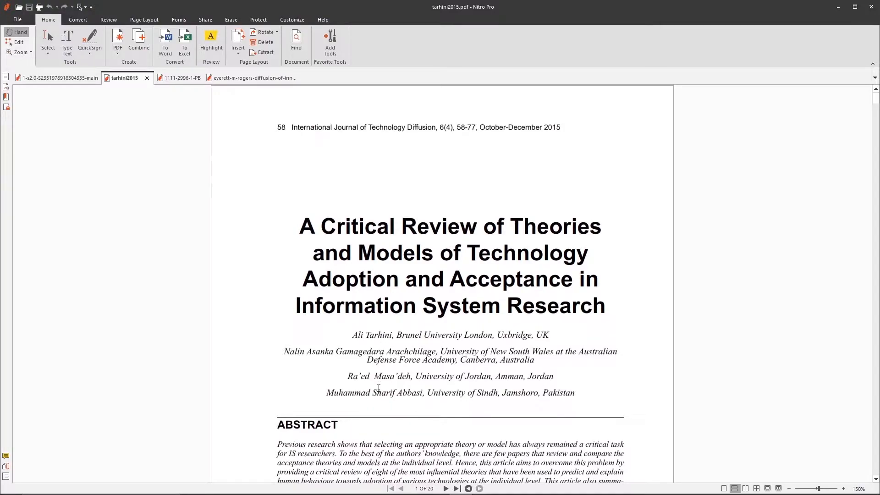
key("alt+Tab")
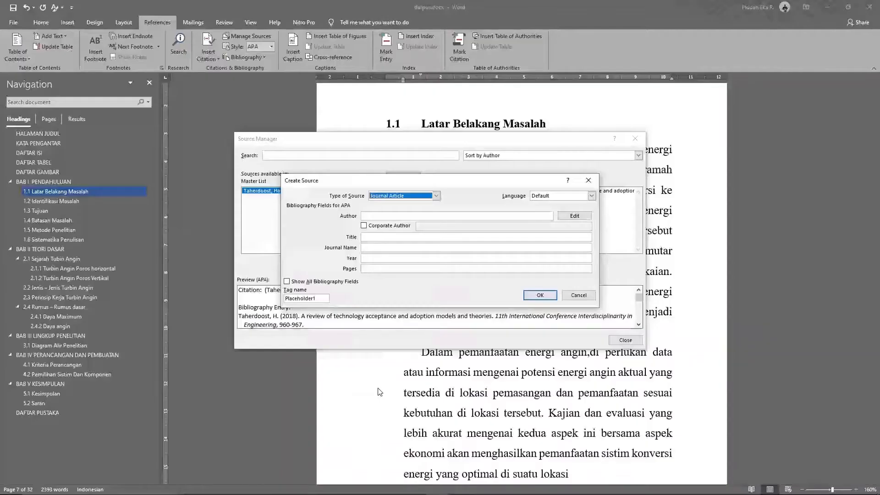
Enter the first author's surname in the name editor and add it to the list
left_click(579, 216)
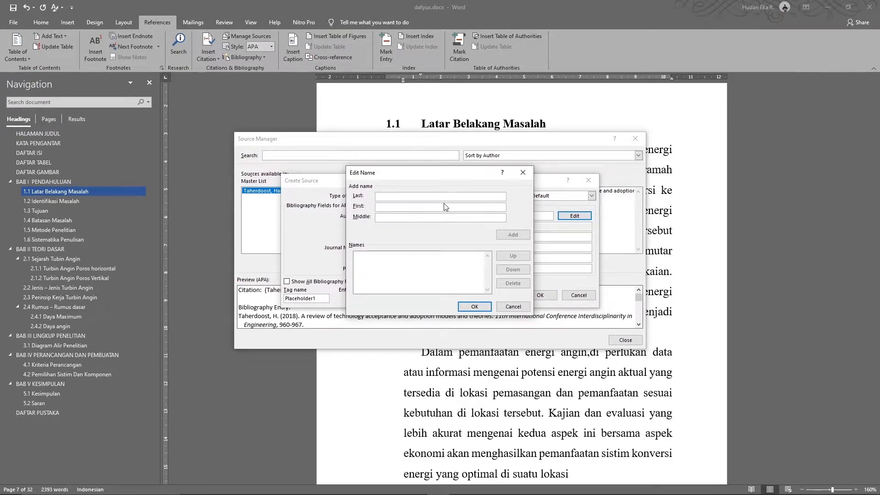
key("alt+Tab")
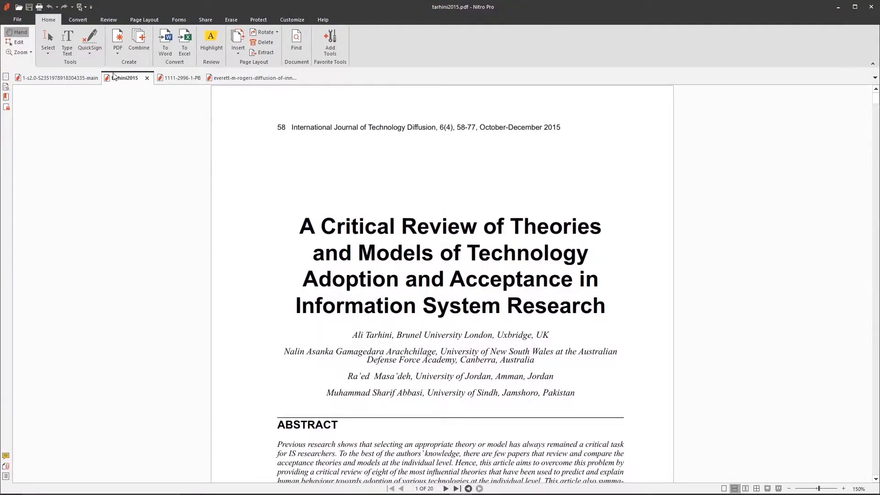
left_click(45, 30)
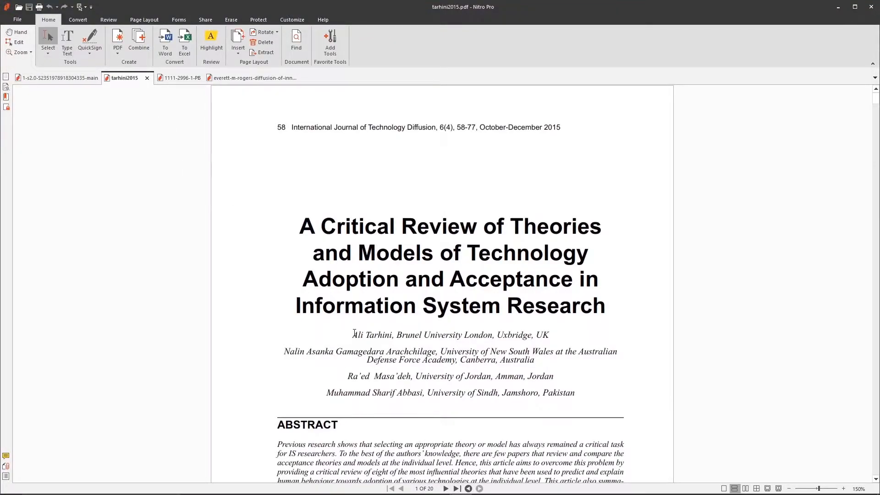
left_click_drag(353, 333, 392, 335)
key("alt+Tab")
type("Ali")
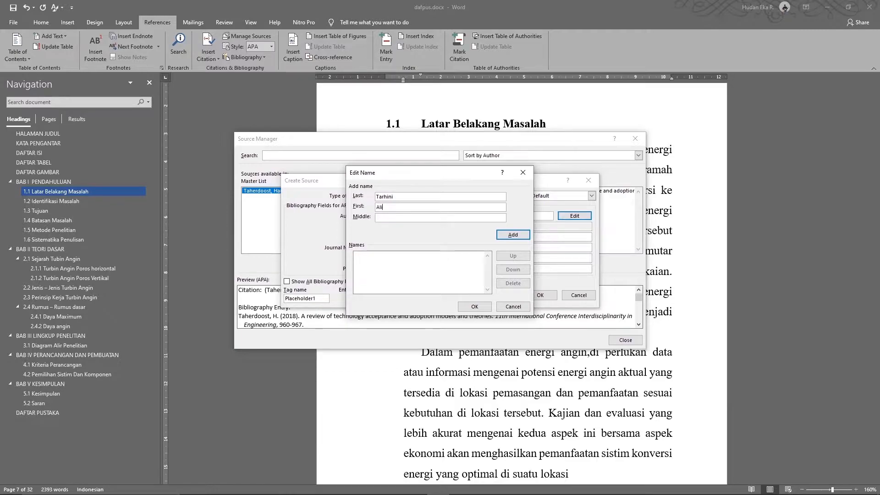
left_click(513, 235)
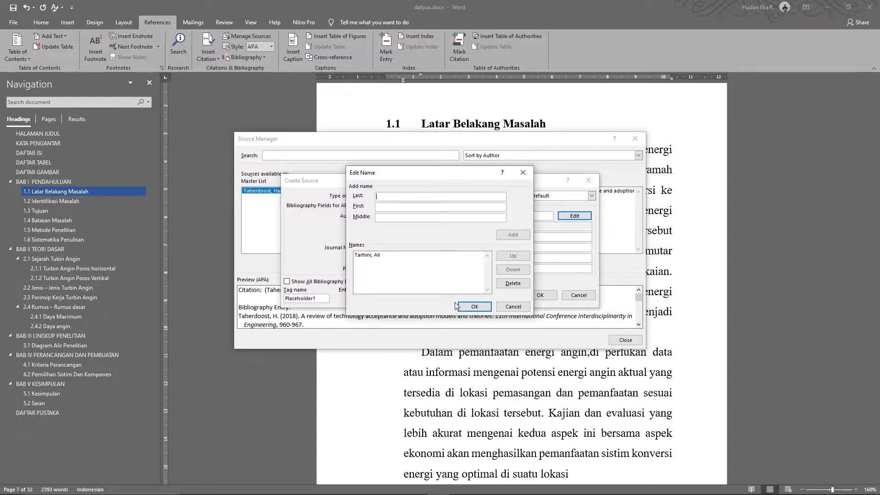
Copy the second author's last name from the PDF into the name editor
key("alt+Tab")
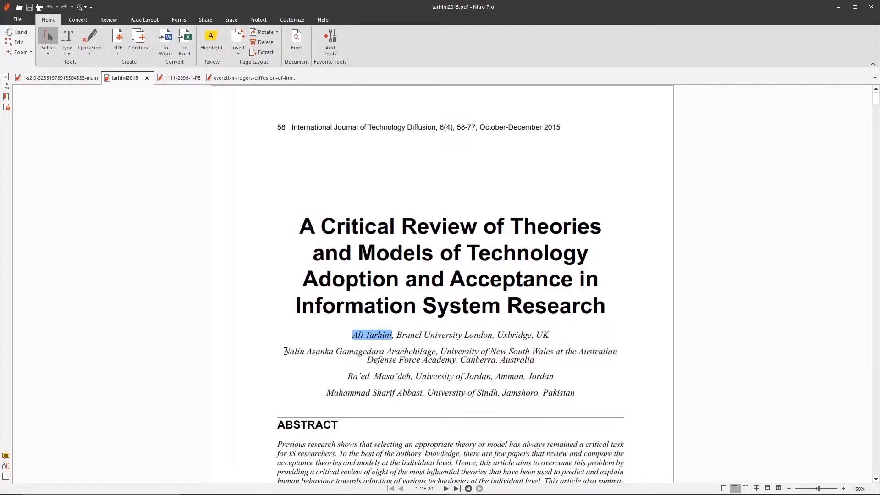
left_click_drag(285, 351, 436, 352)
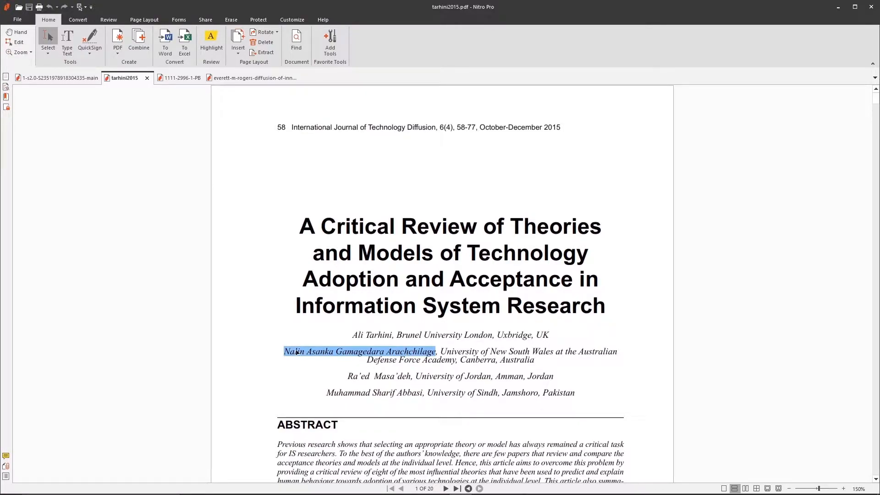
left_click(368, 358)
left_click_drag(386, 352, 437, 353)
key("ctrl+c")
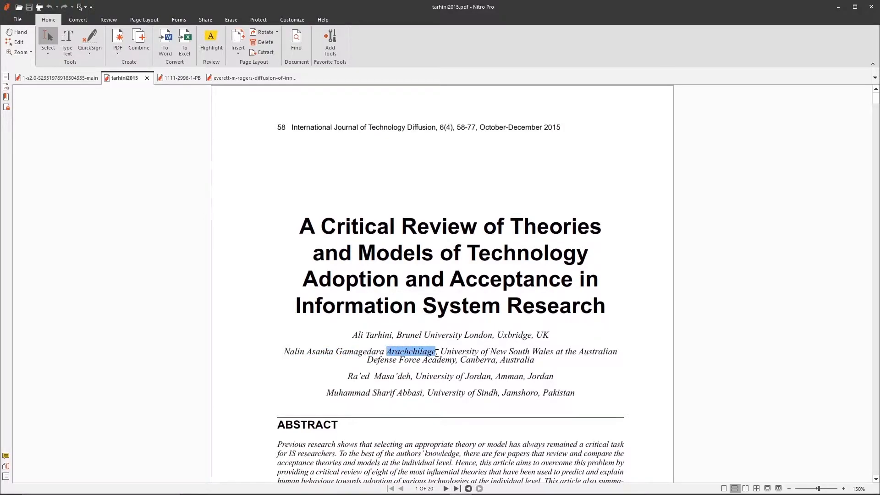
key("alt+Tab")
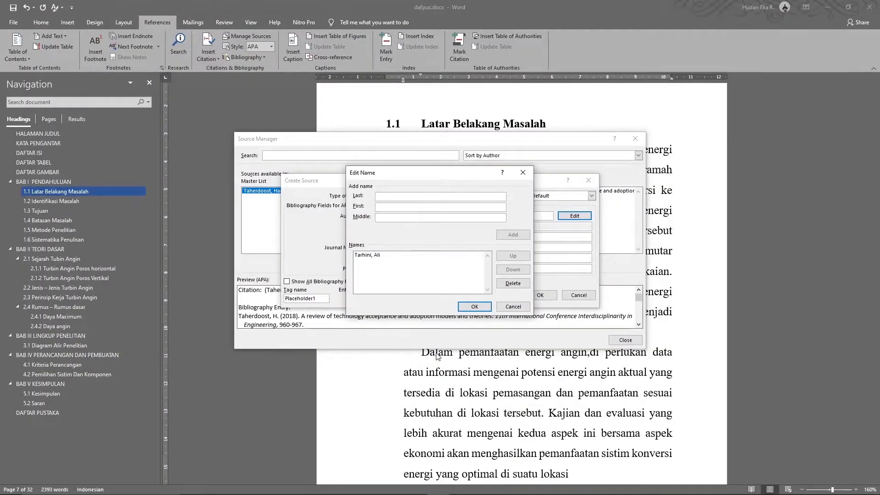
key("ctrl+v")
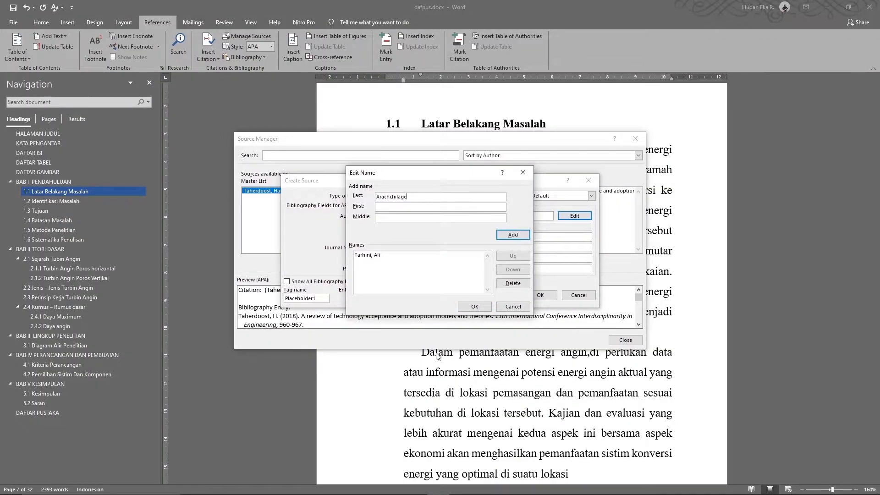
Fill in the second author's initialled first name and middle name, then add the author
key("alt+Tab")
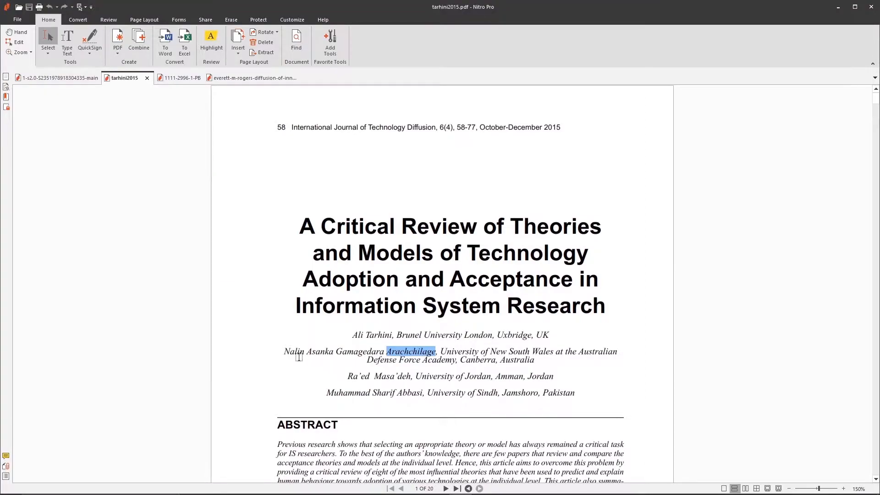
left_click_drag(284, 352, 333, 352)
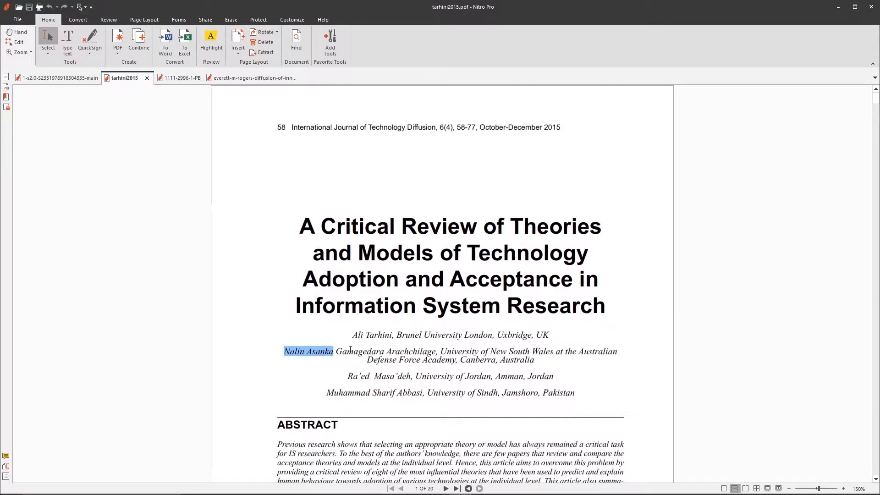
left_click_drag(338, 351, 383, 352)
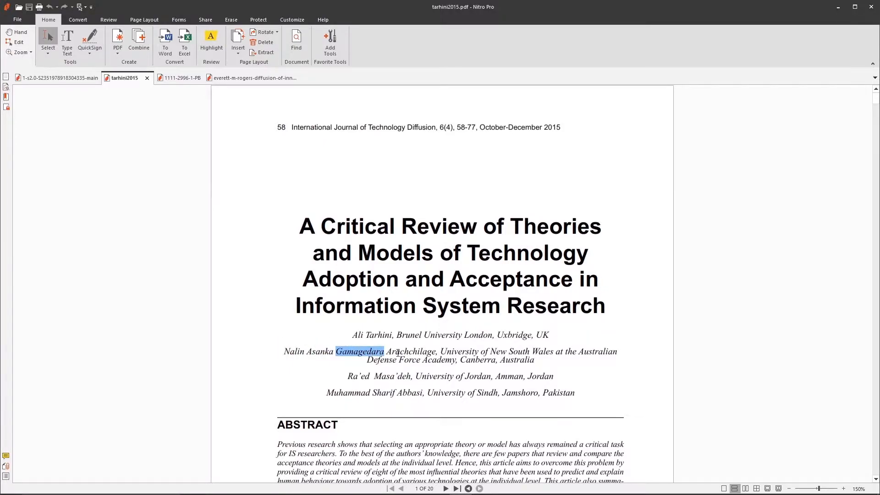
left_click_drag(285, 352, 333, 353)
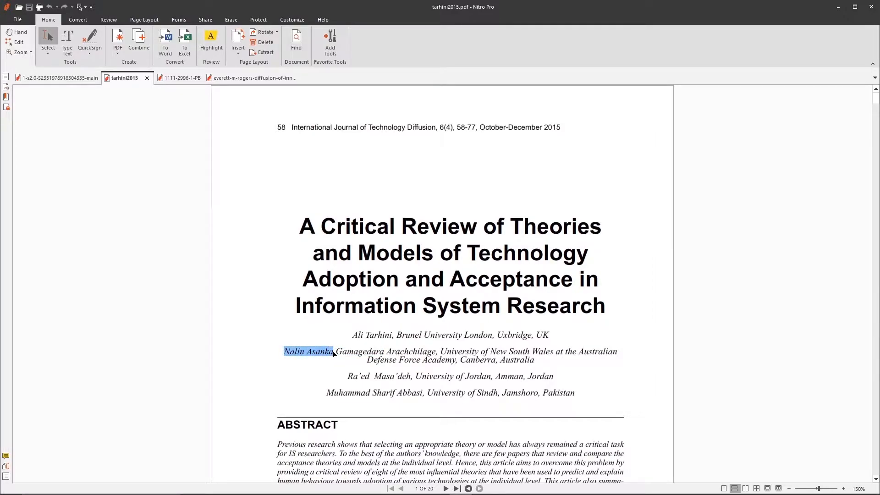
key("alt+Tab")
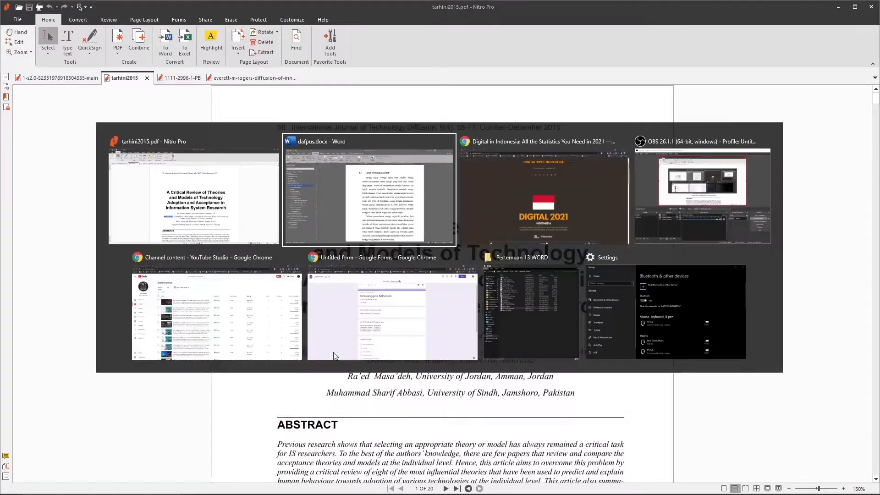
type("NalinAsanka")
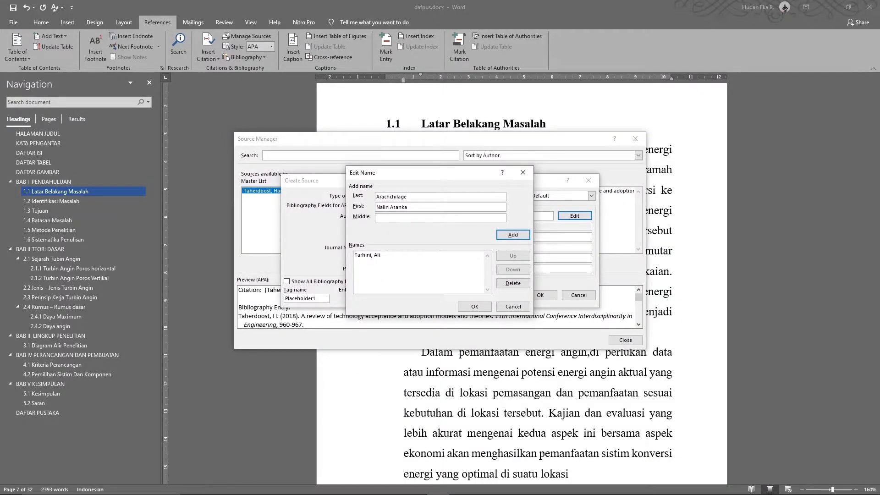
key("shift+Right")
key("shift+Right")
key("Right")
key("shift+End")
type(".")
key("alt+Tab")
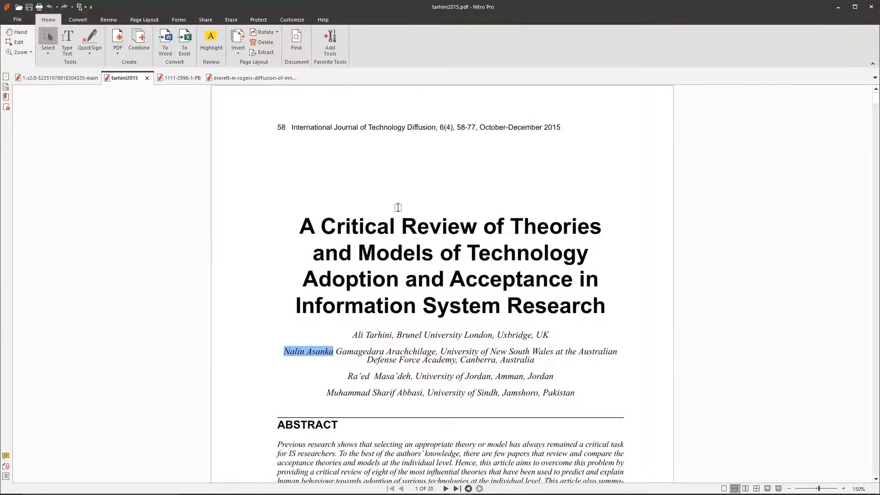
double_click(381, 353)
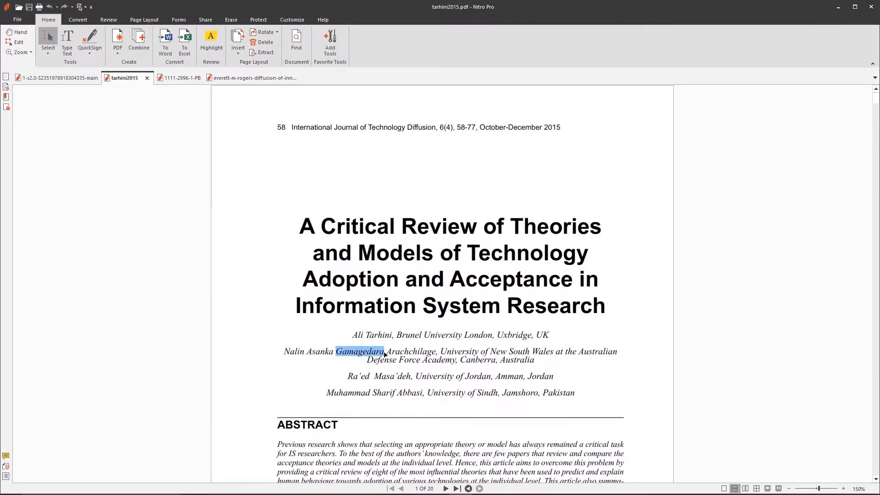
key("ctrl+c")
key("alt+Tab")
key("ctrl+v")
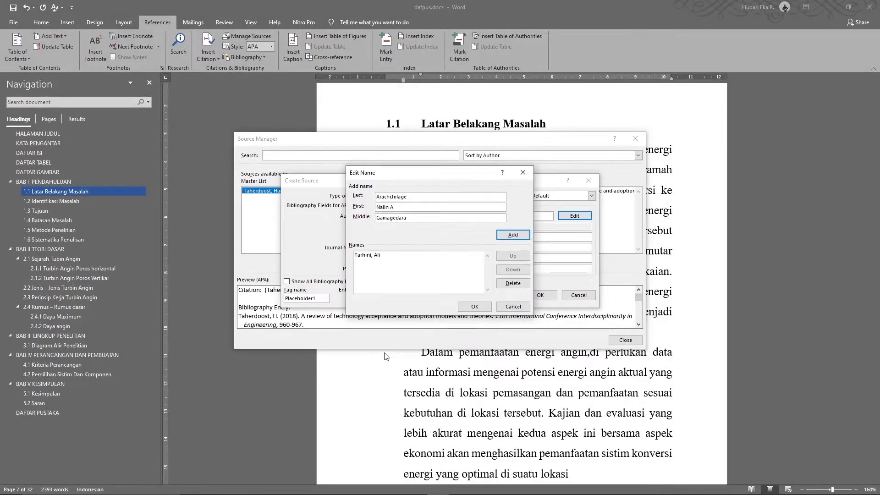
left_click(512, 236)
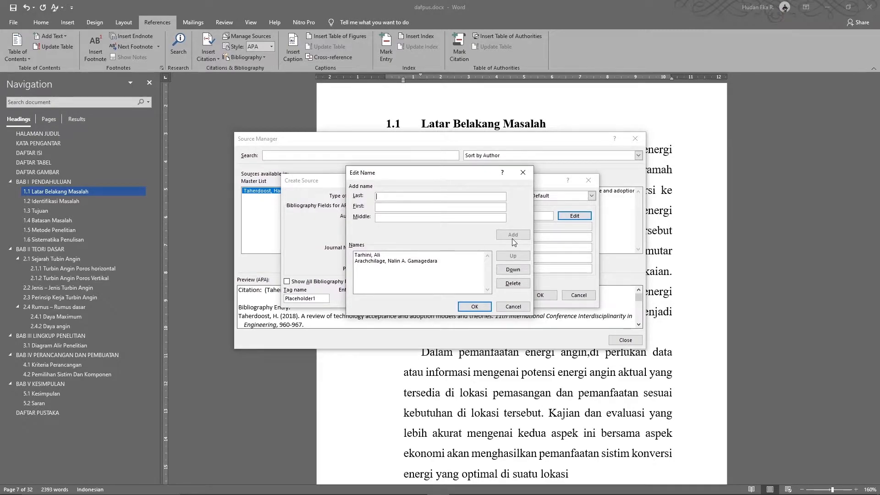
Close the name editor and shorten the second author's middle name to an initial
left_click(420, 261)
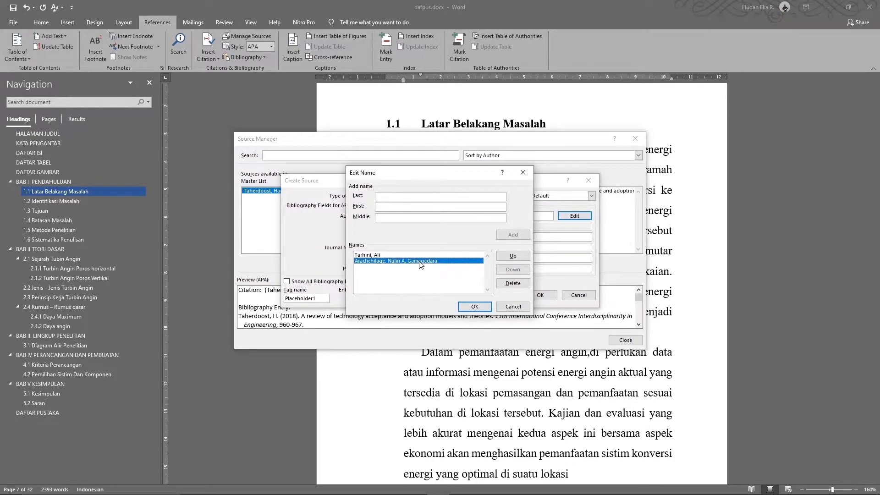
left_click(474, 306)
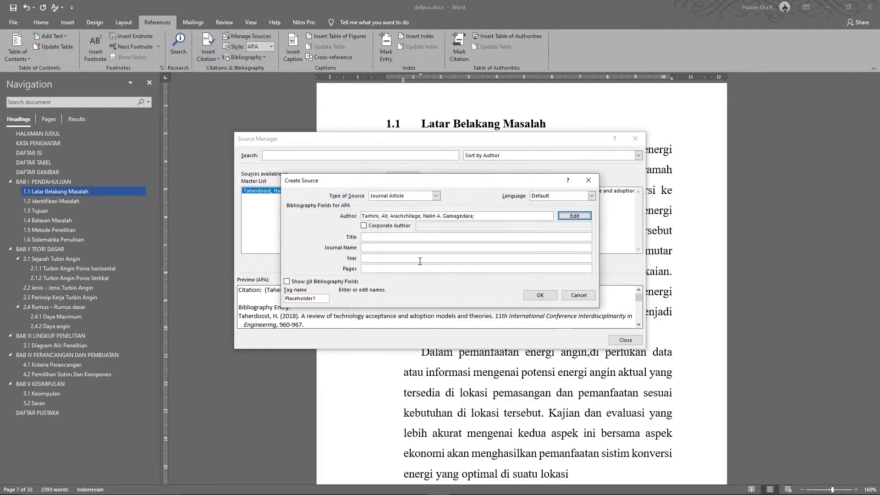
left_click(442, 216)
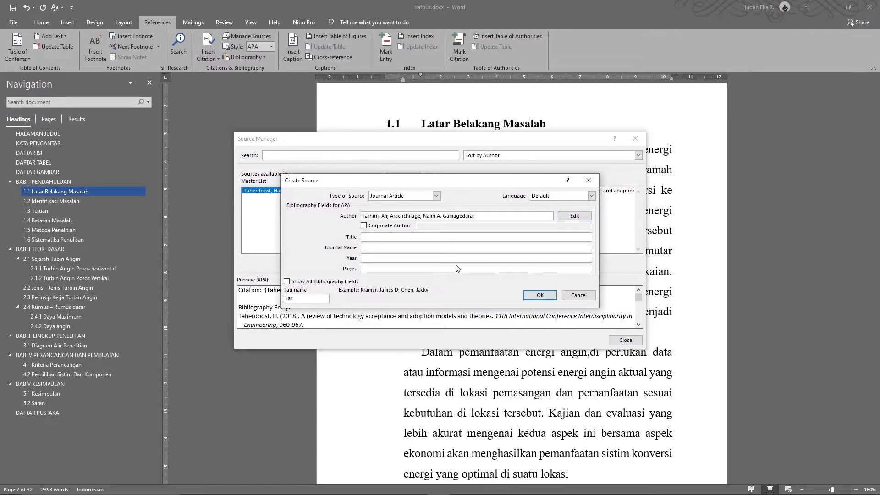
key("shift+Right")
key("shift+Right")
key("shift+Right")
key("shift+Right")
key("shift+Right")
key("shift+Right")
key("shift+Right")
key("shift+Right")
key("shift+Right")
key("shift+Right")
key("BackSpace")
type(".;")
key("BackSpace")
key("BackSpace")
Copy the third author's name from the PDF, split it into last and first names, and add it
left_click(574, 215)
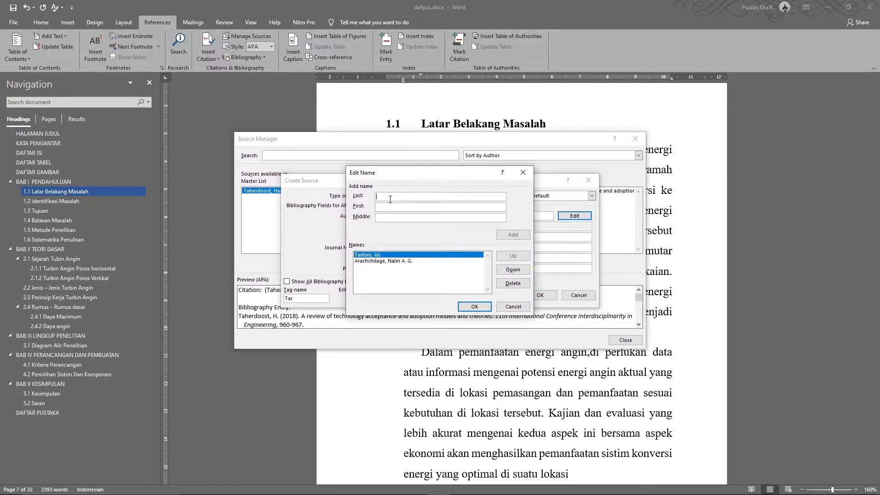
key("alt+Tab")
left_click_drag(374, 376, 410, 377)
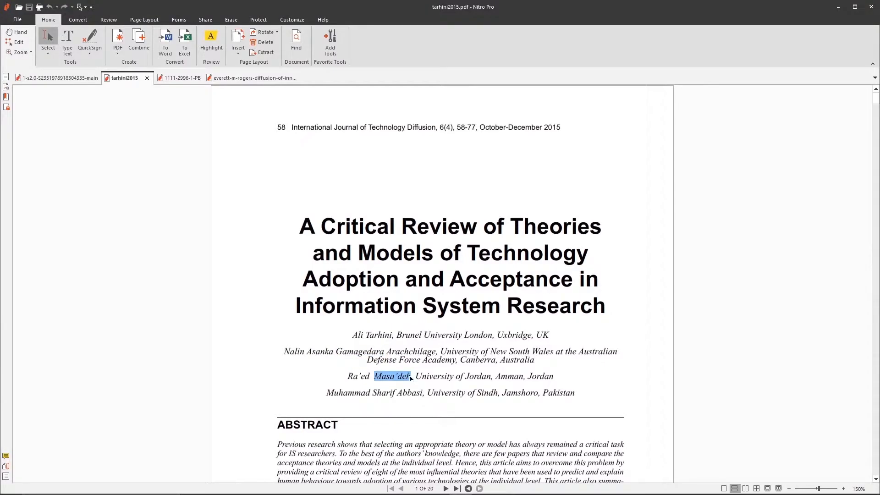
left_click_drag(349, 379, 410, 377)
key("ctrl+c")
key("alt+Tab")
key("ctrl+v")
left_click_drag(420, 197, 349, 201)
key("ctrl+x")
left_click(388, 208)
key("ctrl+v")
left_click(510, 236)
Add the fourth author with last, first and middle names from the PDF, then confirm all four
key("alt+Tab")
left_click_drag(326, 393, 424, 397)
key("ctrl+c")
key("alt+Tab")
key("ctrl+v")
double_click(399, 197)
key("ctrl+x")
left_click(400, 206)
key("ctrl+v")
double_click(405, 196)
key("ctrl+x")
key("Tab")
key("Tab")
key("ctrl+v")
left_click(511, 235)
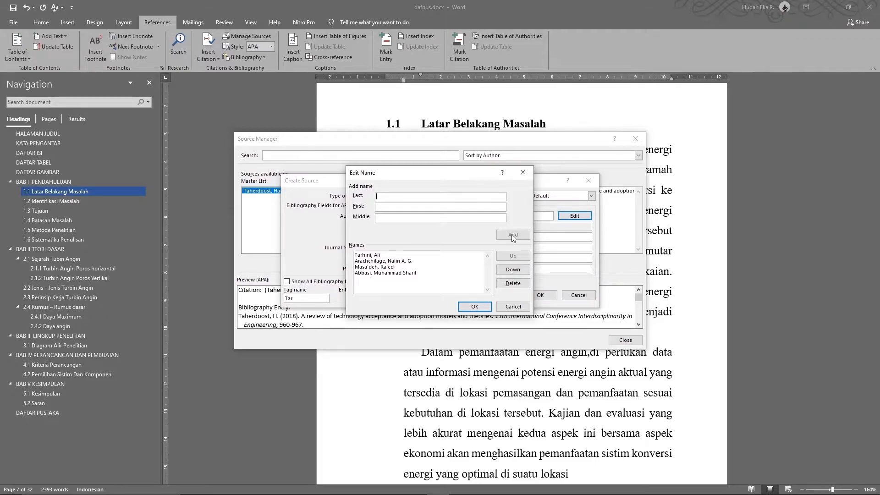
left_click(475, 307)
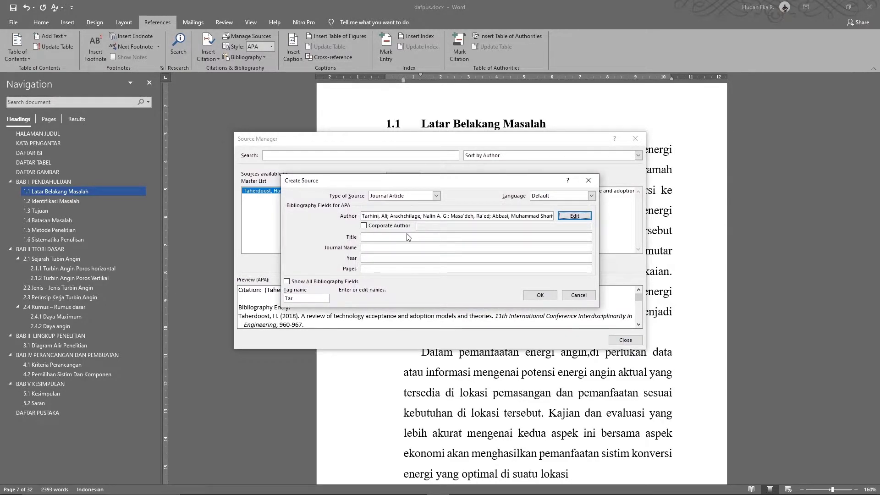
Paste the title's opening words, 'A Critical Review of Theories', into the source's Title field
key("alt+Tab")
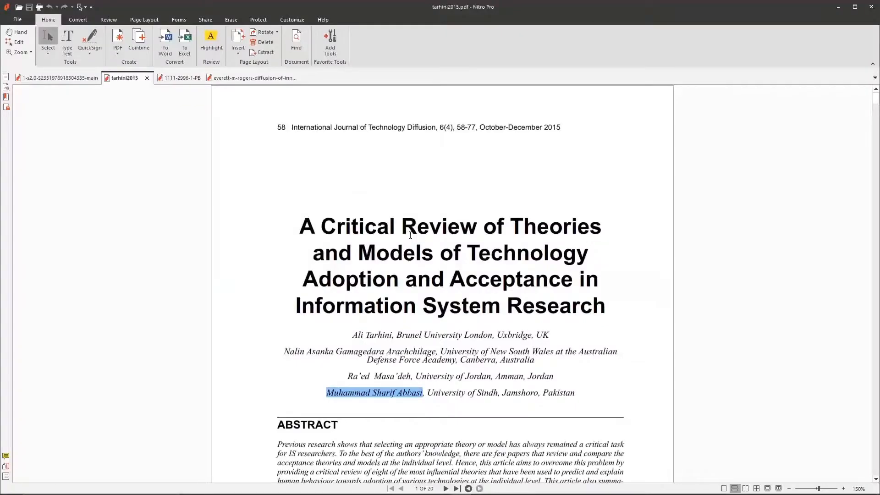
left_click_drag(299, 226, 609, 307)
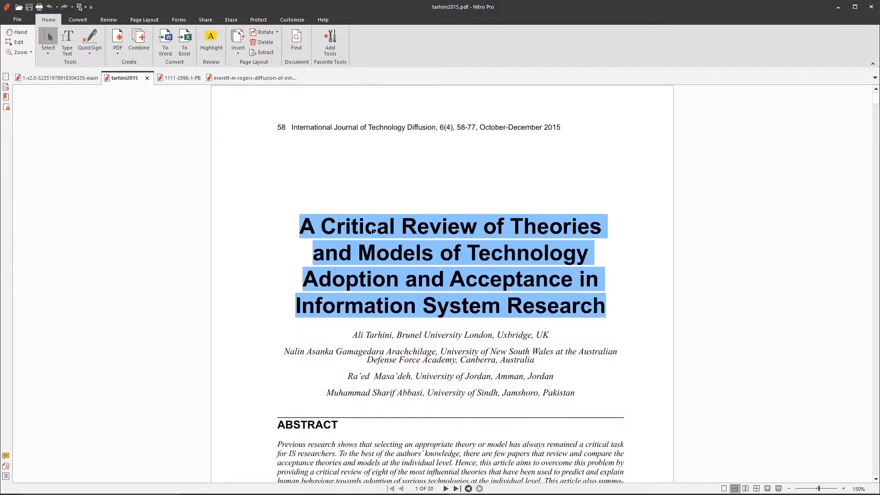
key("alt+Tab")
key("ctrl+v")
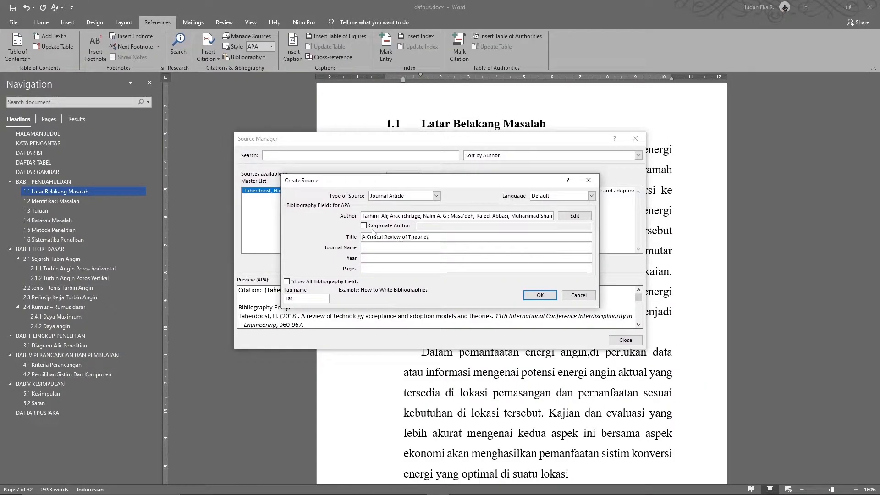
Reselect and copy the paper's full four-line title from the PDF
key("alt+Tab")
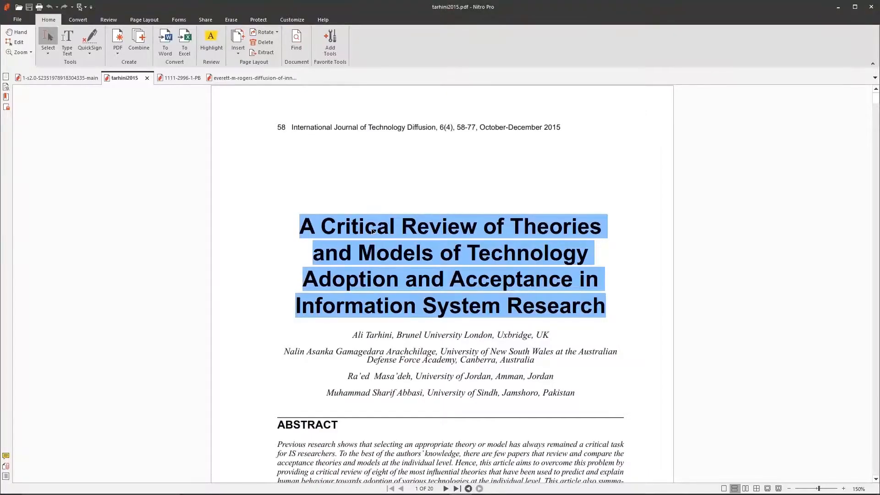
left_click(323, 266)
left_click_drag(317, 254, 597, 254)
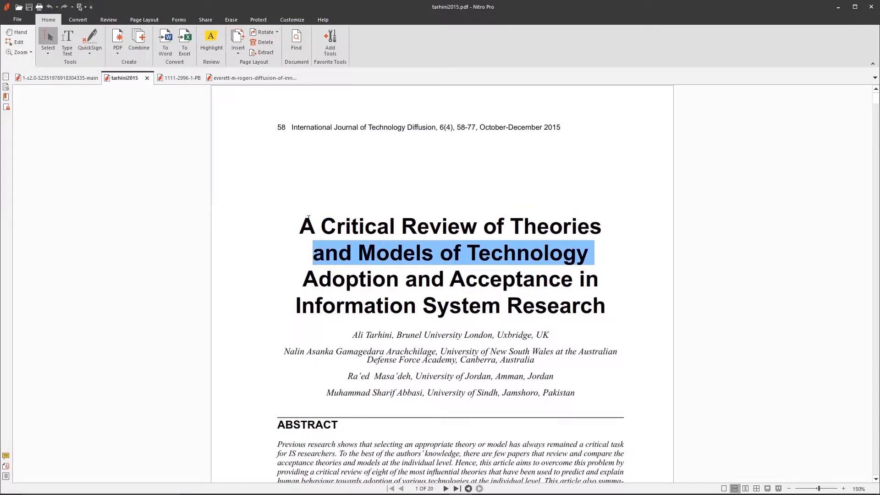
left_click_drag(299, 225, 604, 308)
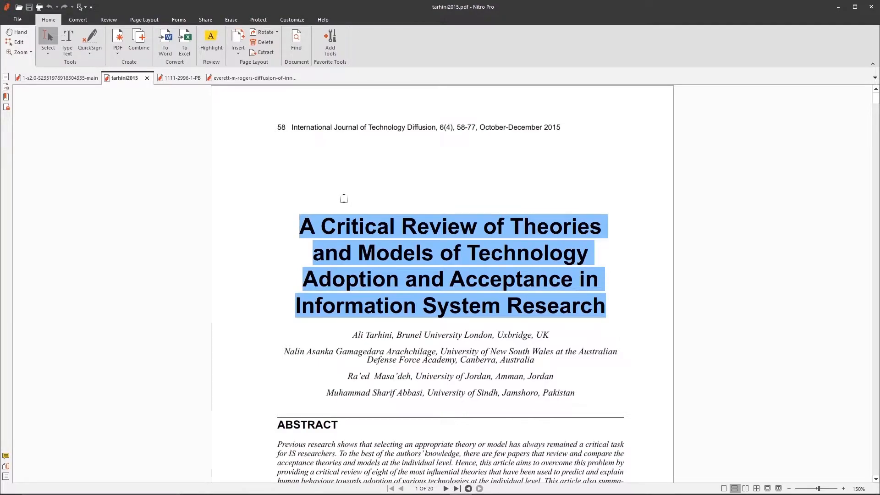
key("alt+Tab")
key("alt+Tab")
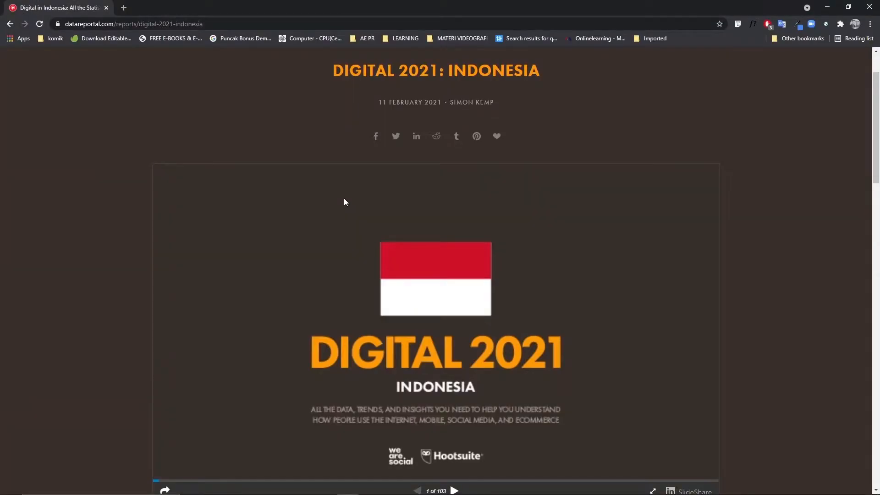
Flatten the copied four-line title into a single line using Chrome's address bar
left_click(246, 24)
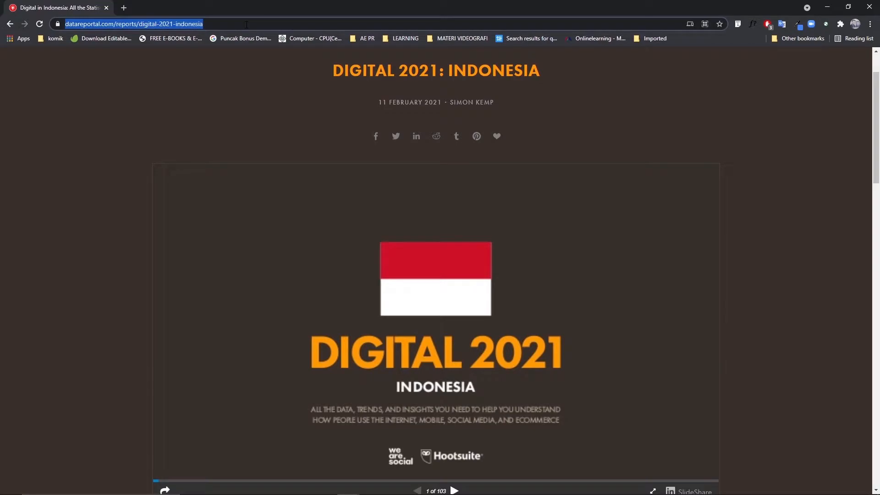
key("ctrl+v")
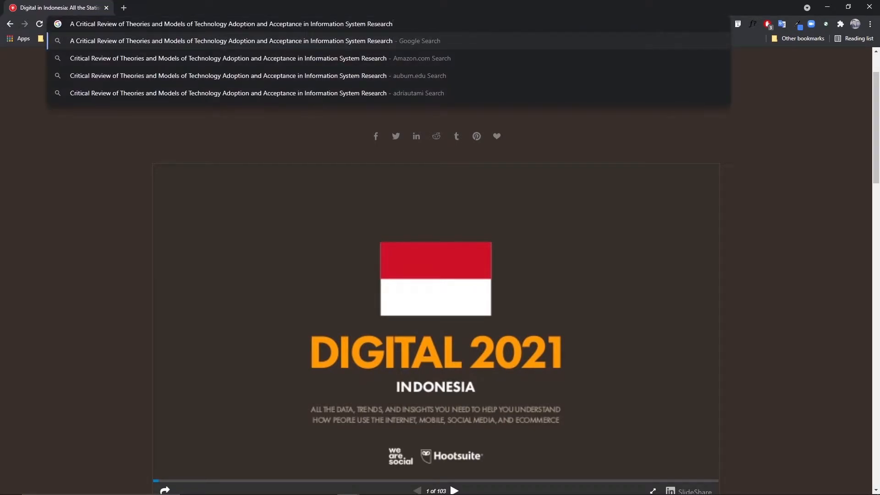
key("ctrl+a")
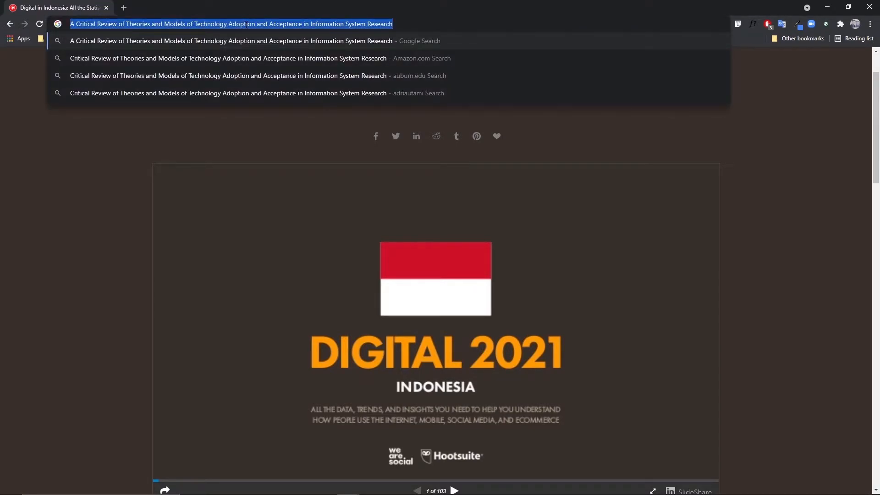
key("BackSpace")
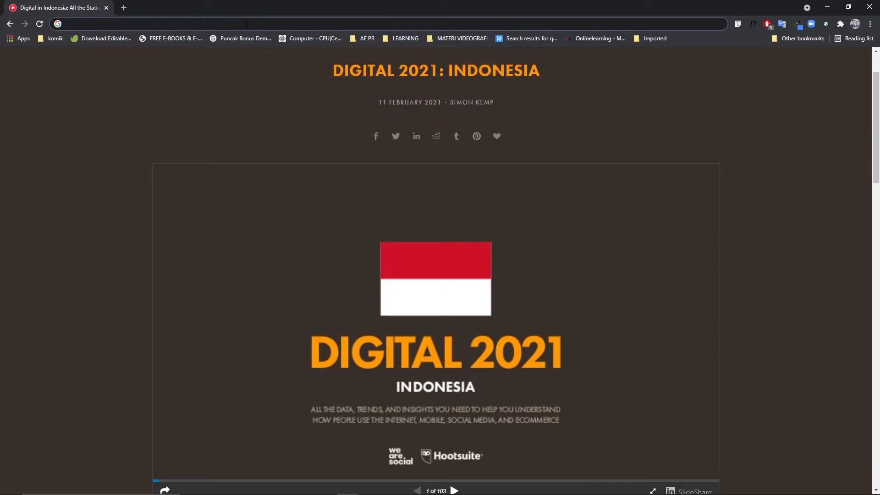
key("alt+Tab")
key("alt+Tab")
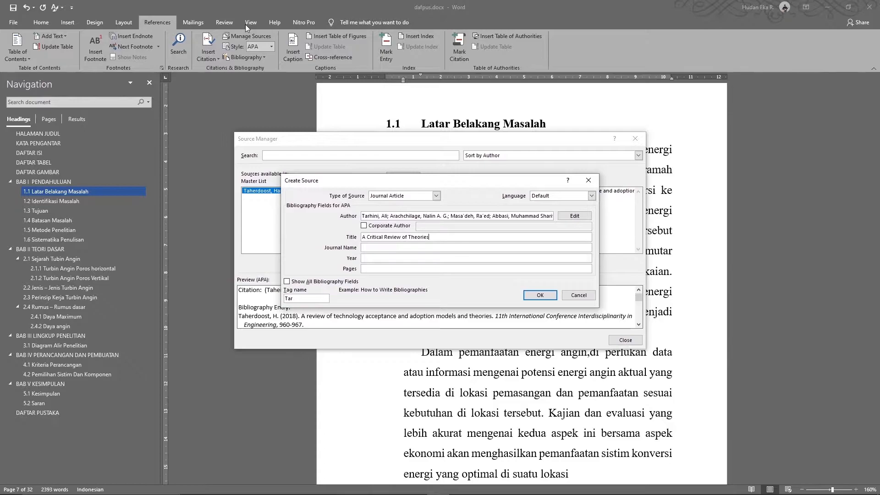
Replace the partial Title with the full one-line paper title
key("ctrl+a")
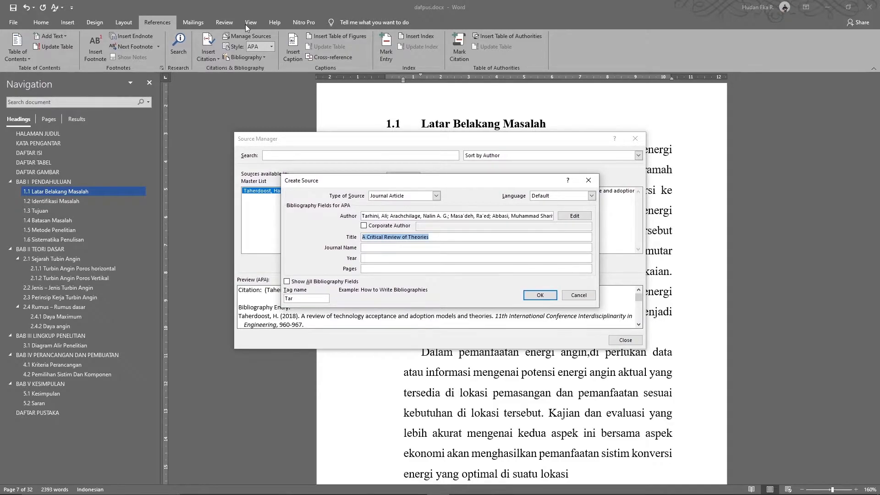
key("ctrl+v")
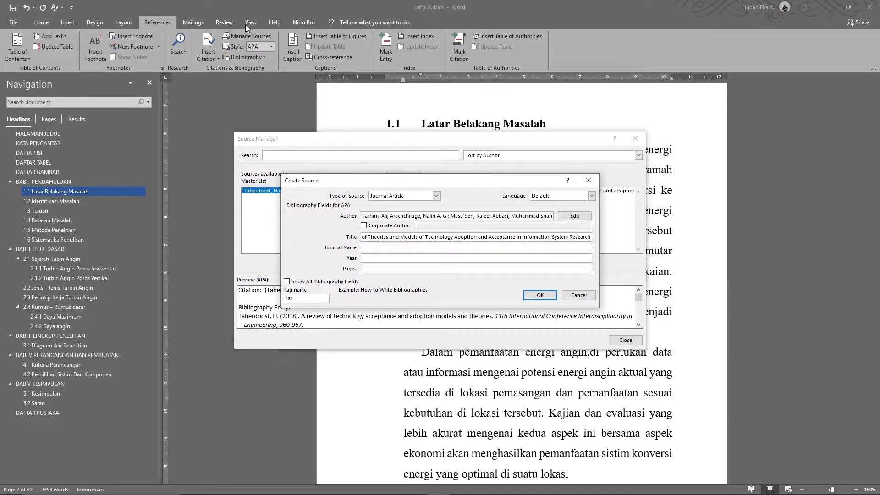
key("alt+Tab")
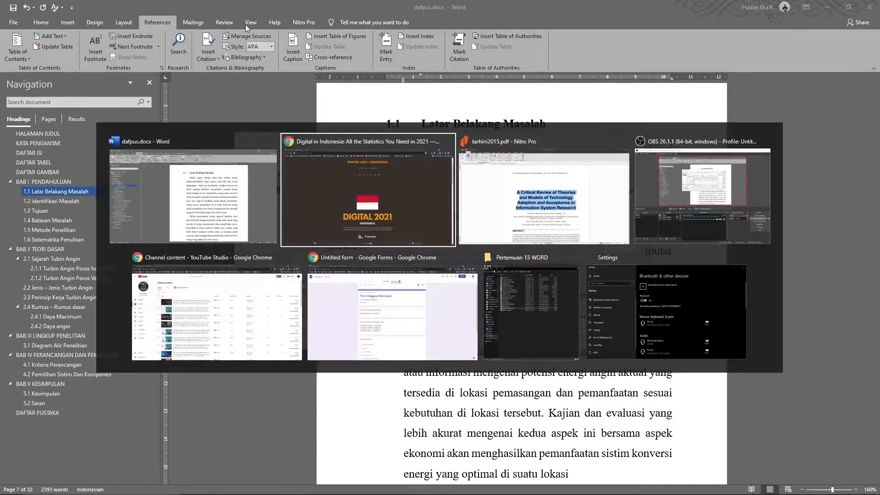
key("Tab")
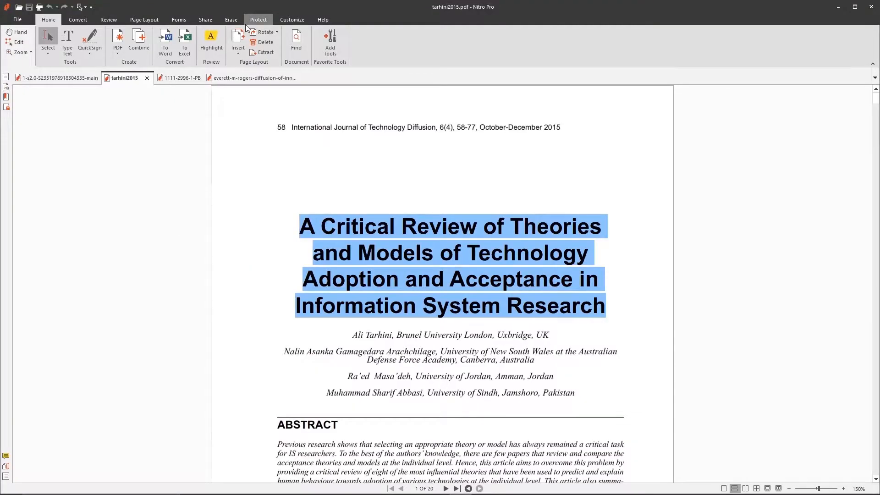
key("alt+Tab")
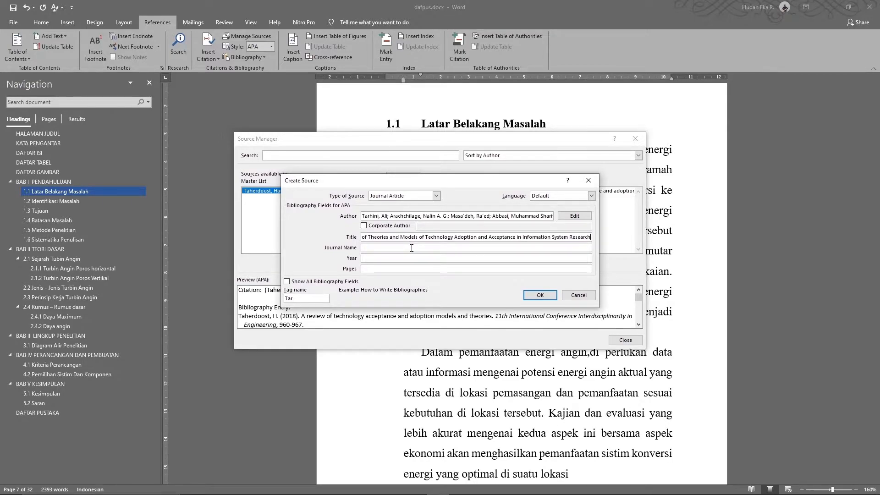
Copy the journal name, International Journal of Technology Diffusion, from the PDF into Journal Name
key("alt+Tab")
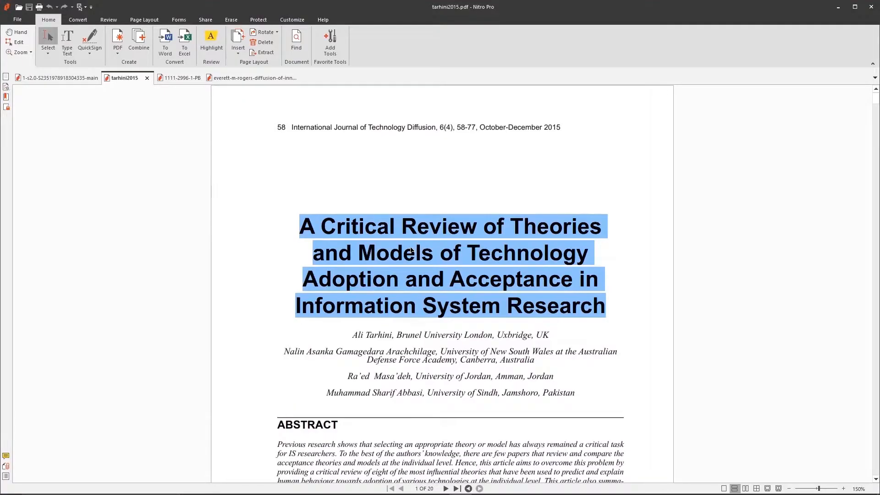
left_click_drag(292, 127, 441, 134)
key("ctrl+c")
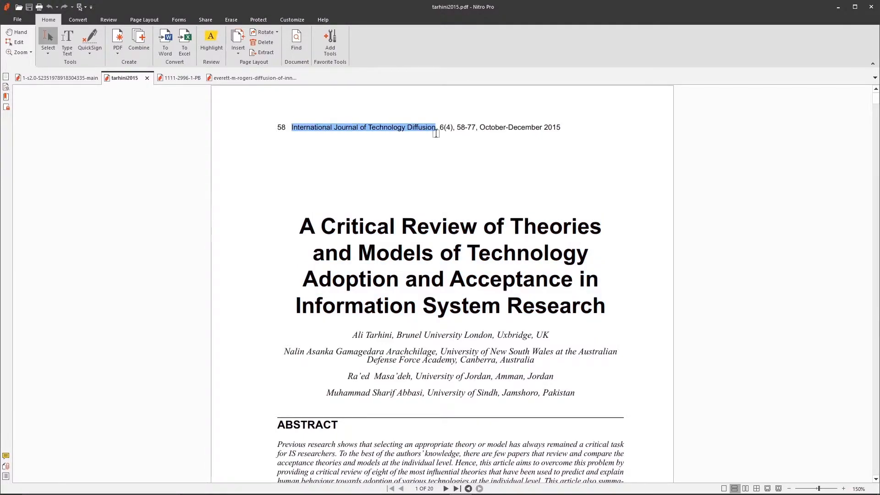
key("alt+Tab")
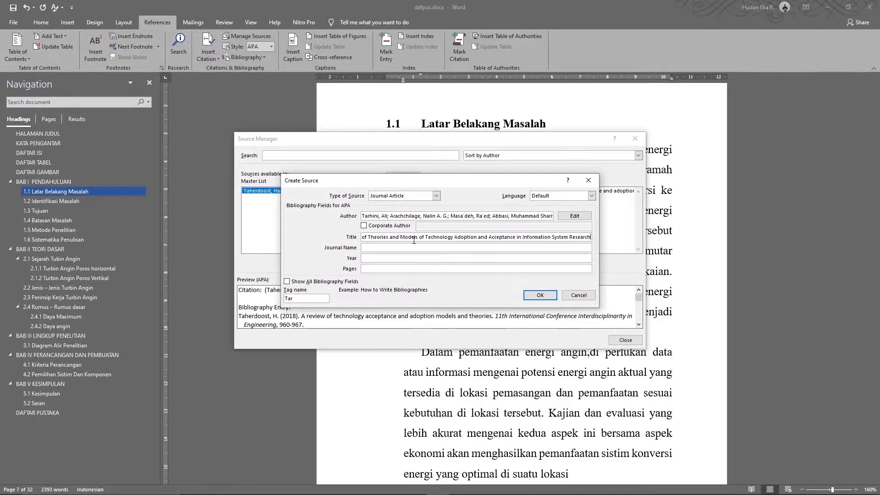
left_click(400, 248)
key("ctrl+v")
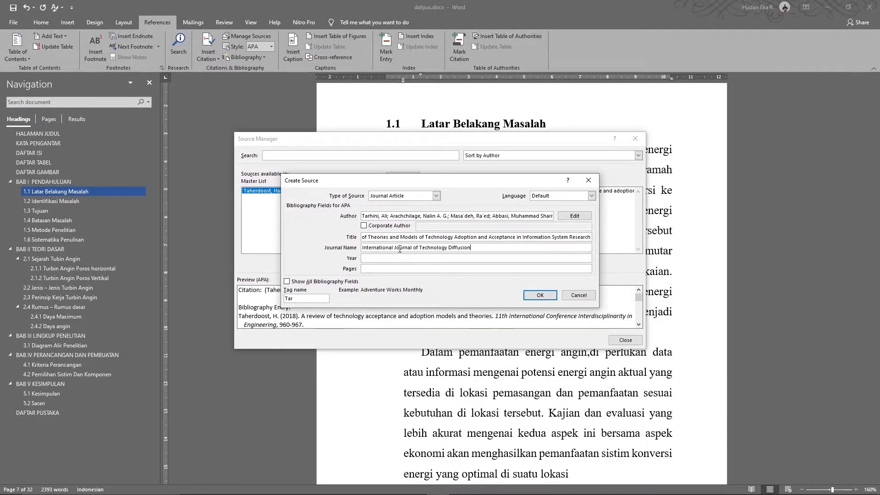
Enter year 2015 and pages 58-77, then save the source
key("alt+Tab")
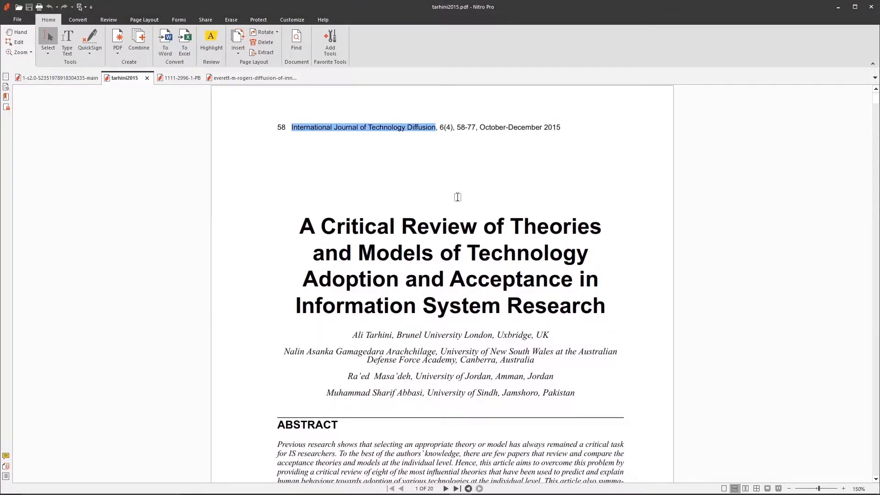
key("alt+Tab")
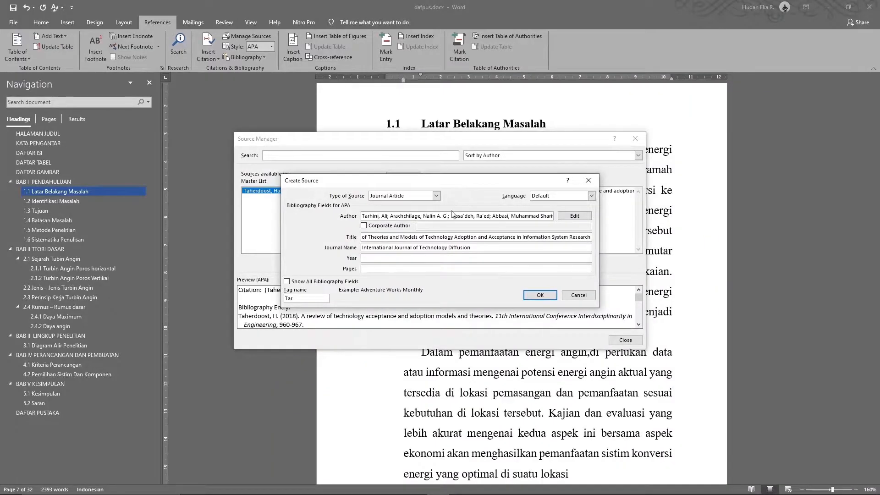
left_click(432, 259)
type("2015")
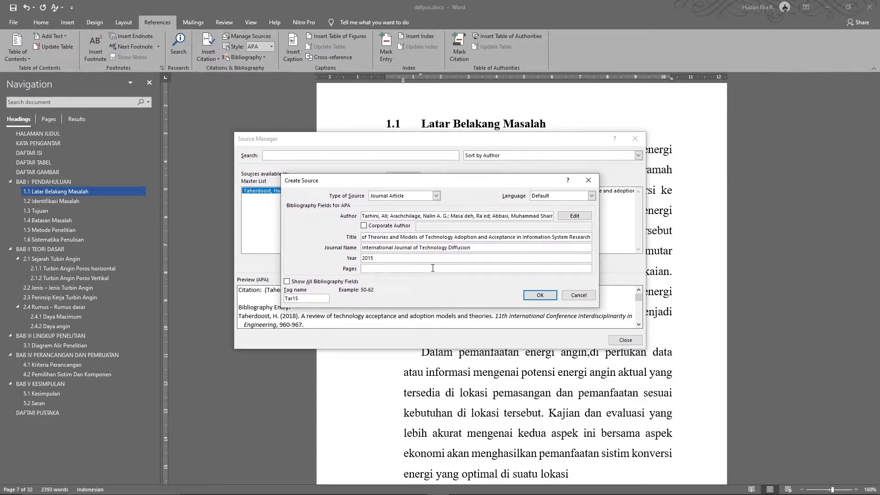
key("alt+Tab")
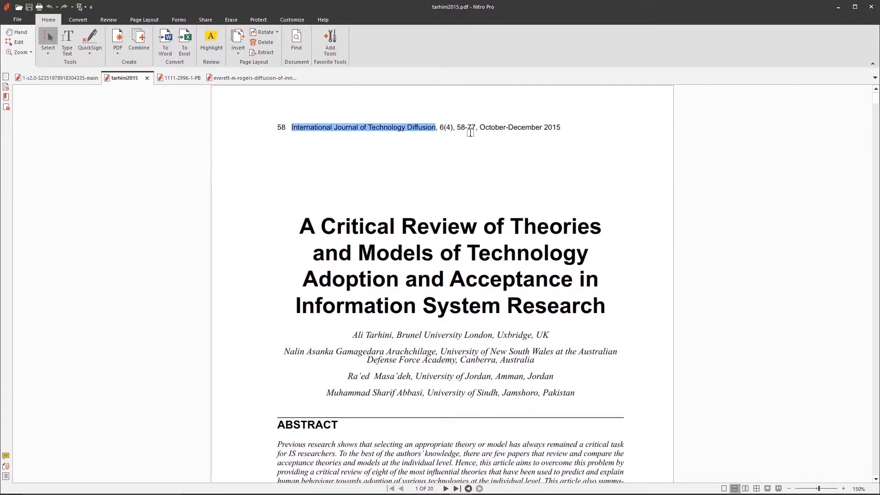
key("alt+Tab")
key("Tab")
type("58-77")
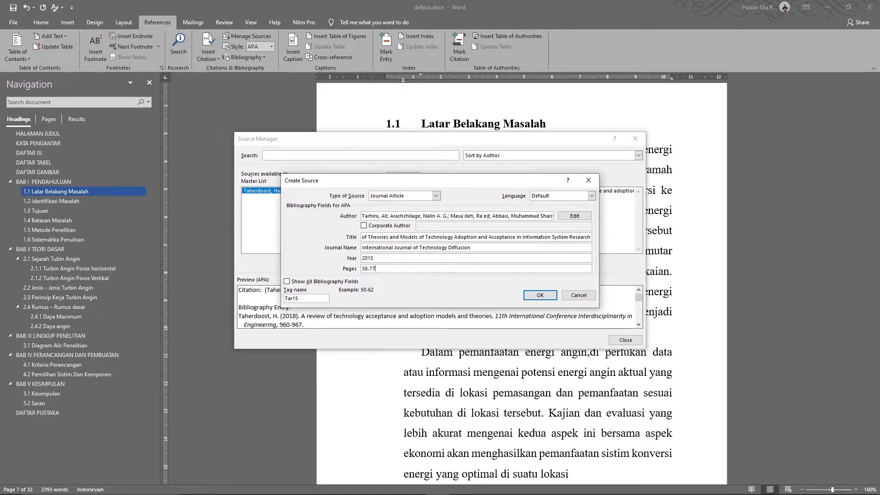
left_click(539, 296)
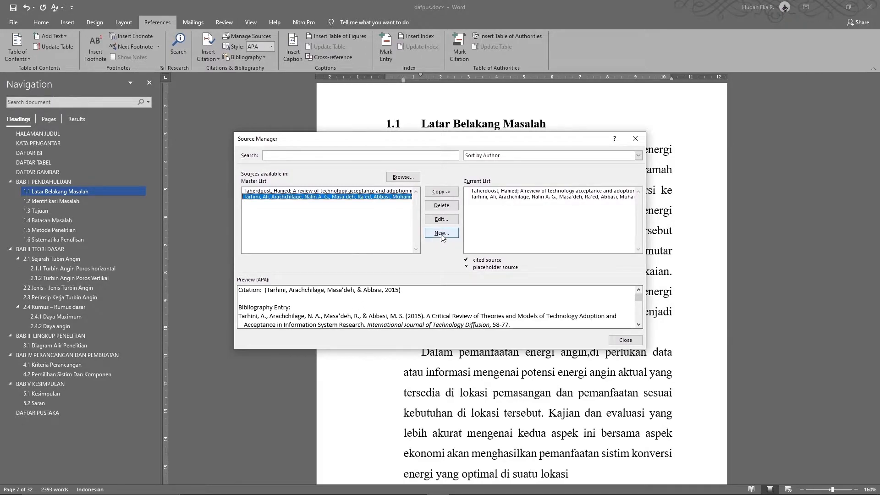
Open the 1111-2996-1-PB paper in Nitro Pro and scroll through to its final references page
key("alt+Tab")
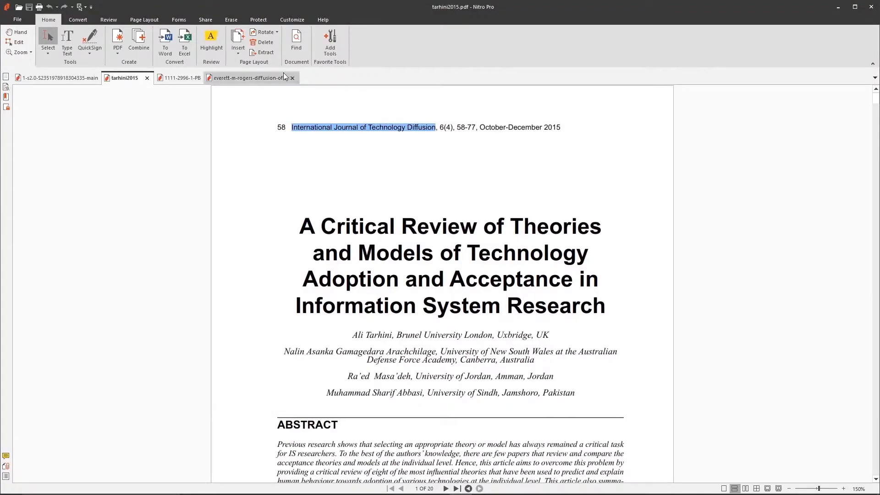
left_click(179, 79)
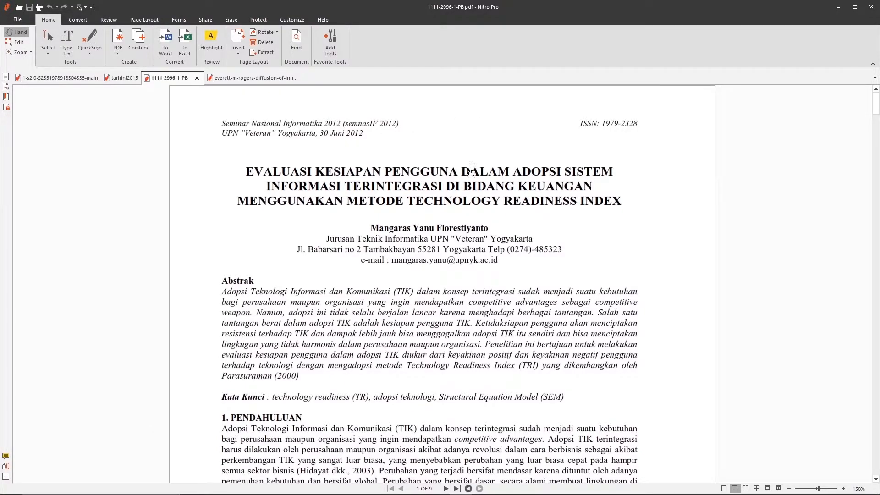
scroll(476, 199, "down", 15)
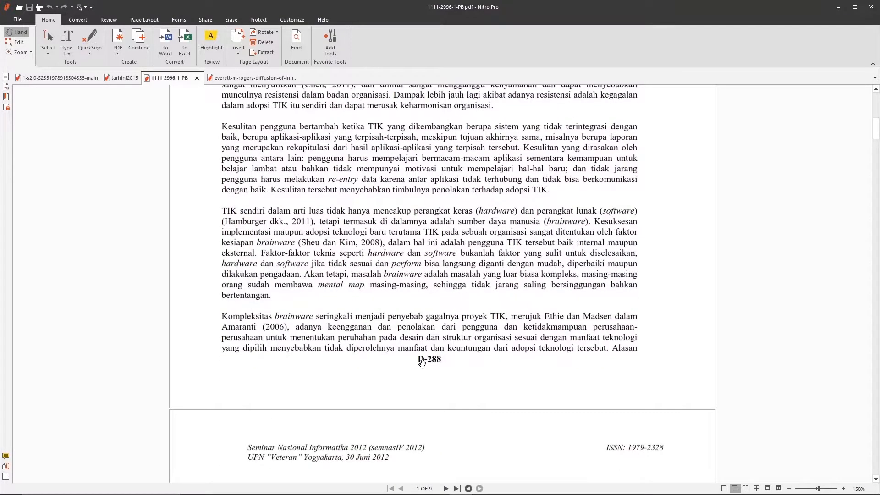
scroll(433, 367, "down", 1)
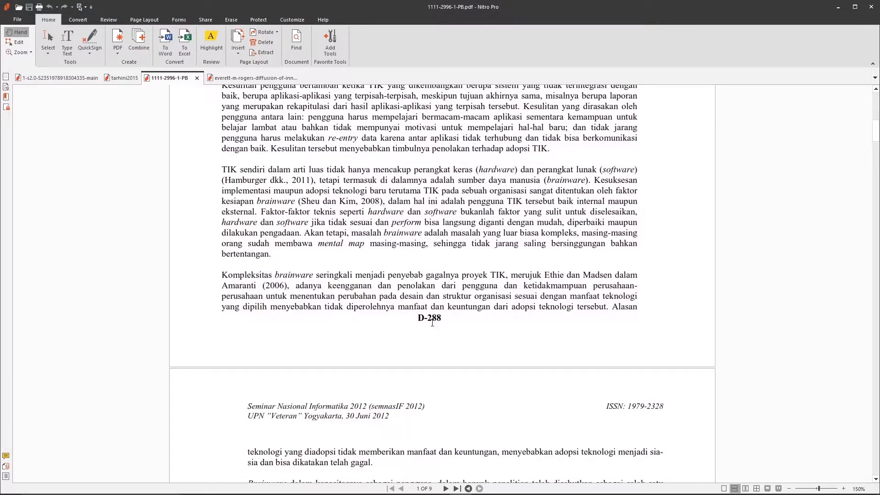
scroll(475, 372, "down", 12)
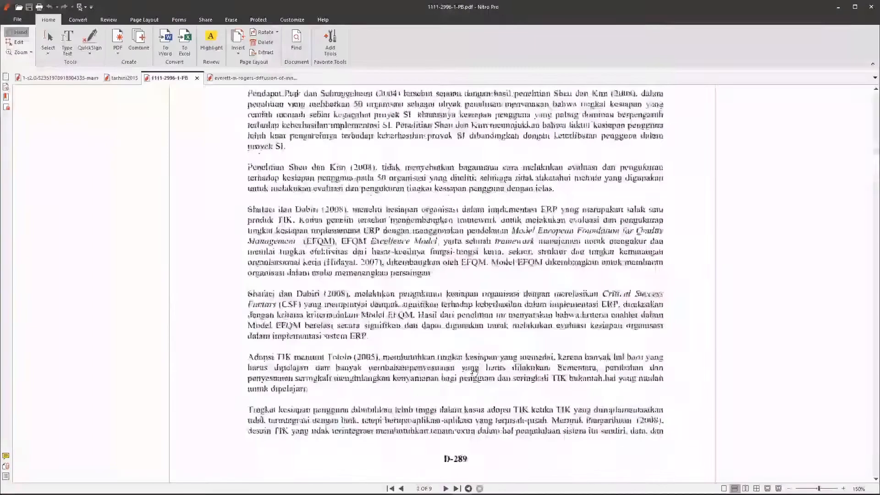
scroll(474, 373, "down", 20)
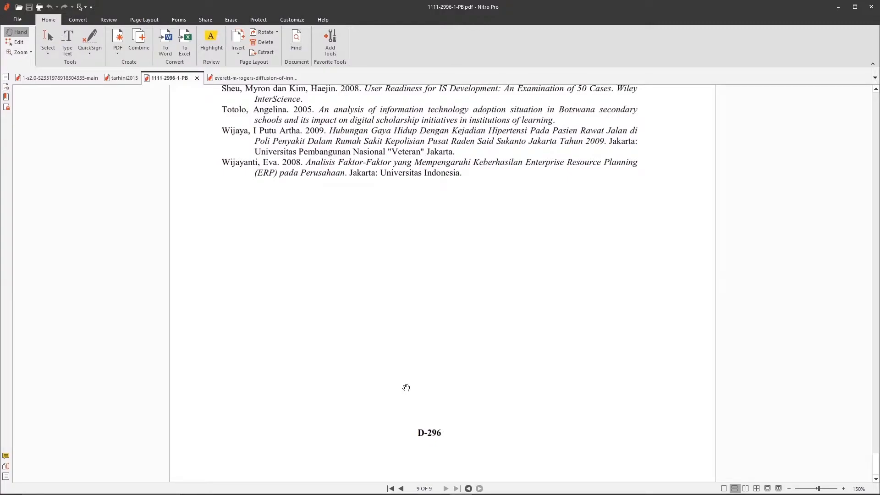
key("alt+Tab")
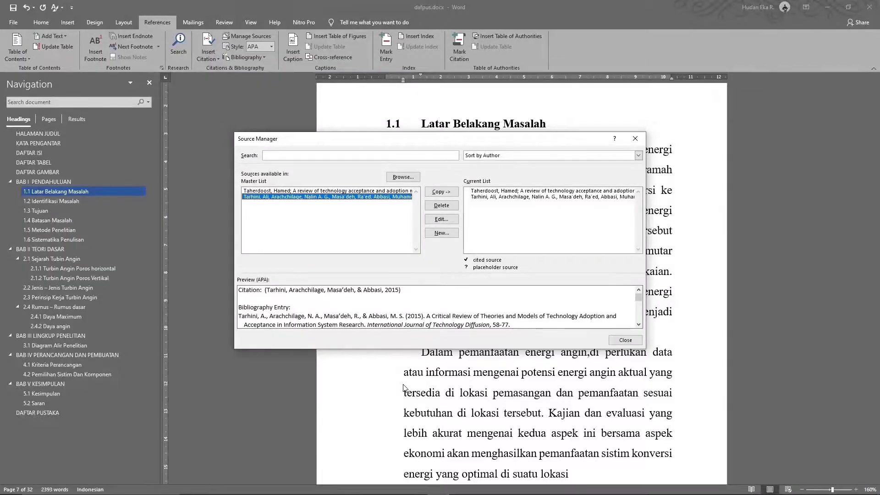
Start a new source and set its type to Book
left_click(441, 233)
left_click(424, 196)
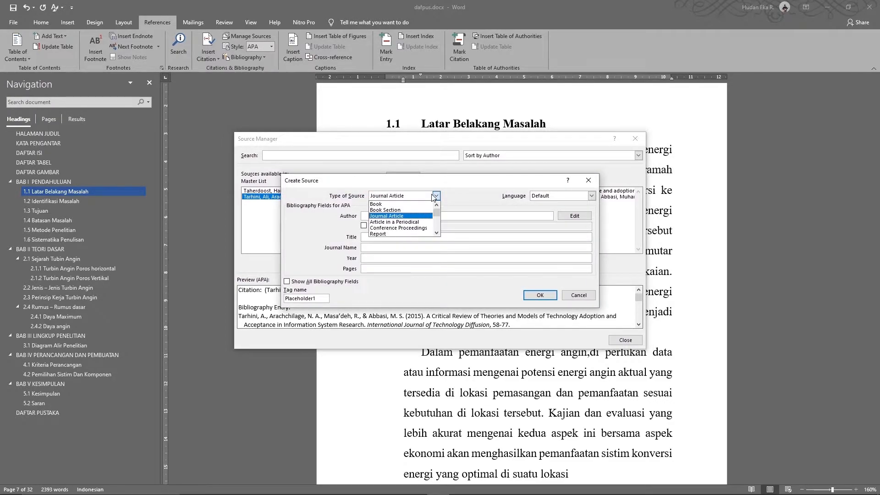
left_click(410, 204)
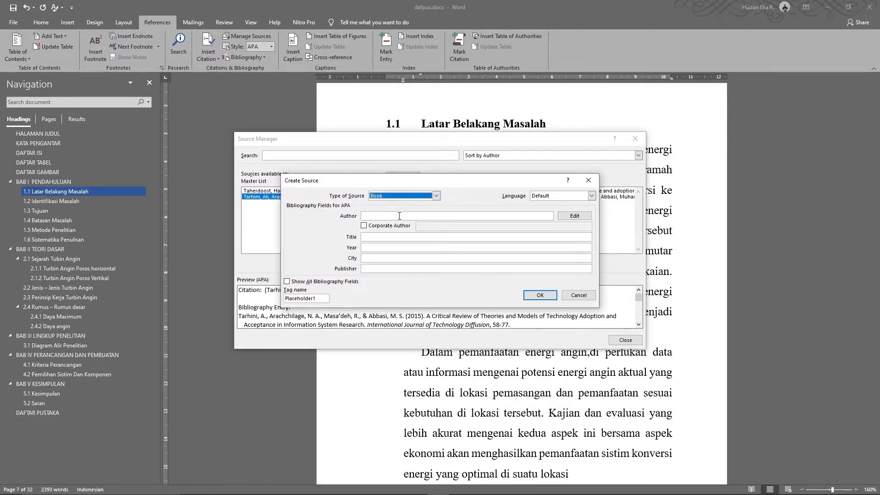
left_click(397, 217)
Select the author's name on the Diffusion of Innovations title page
key("alt+Tab")
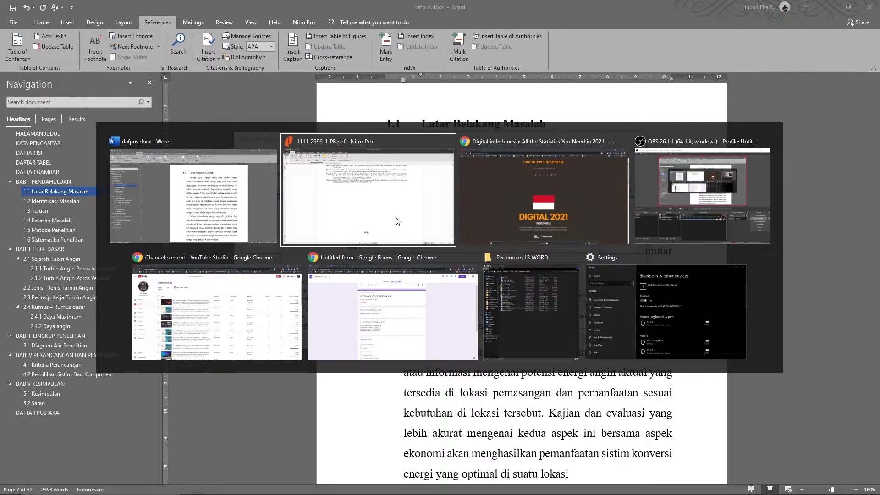
left_click(398, 222)
left_click(255, 77)
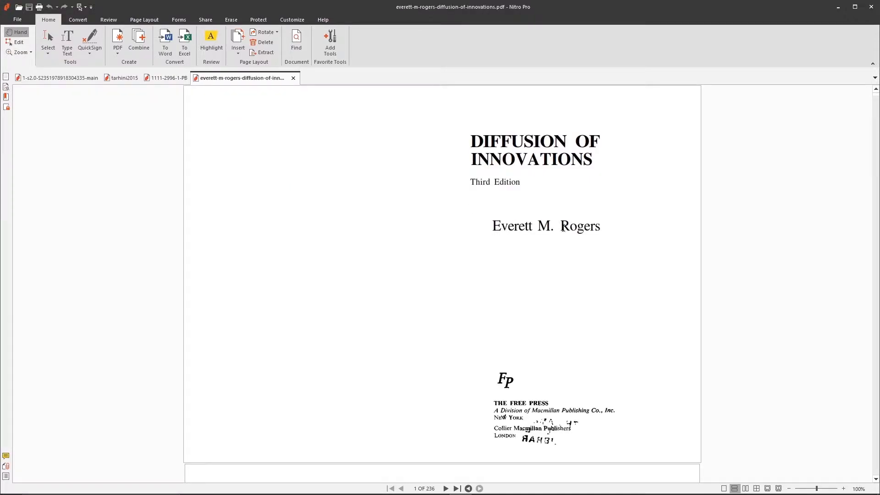
left_click_drag(564, 228, 599, 224)
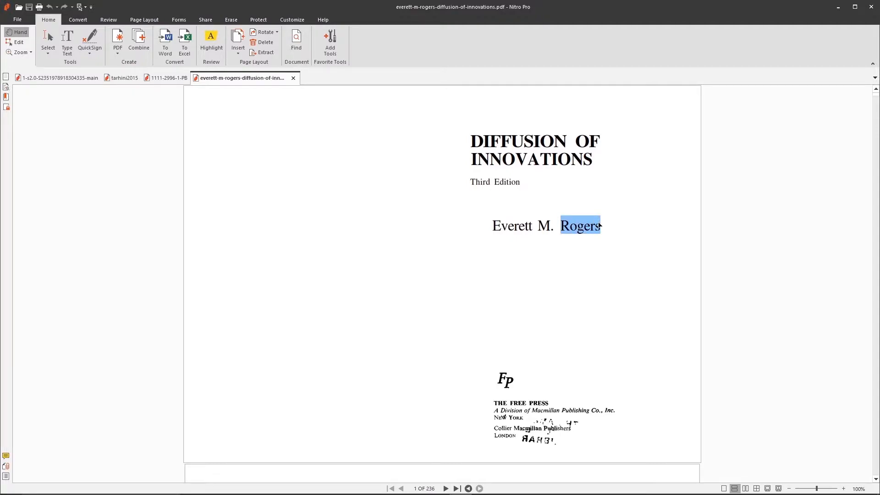
triple_click(598, 225)
key("ctrl+c")
Enter the author's surname and first initial M. in the name editor and add it
key("alt+Tab")
left_click(576, 217)
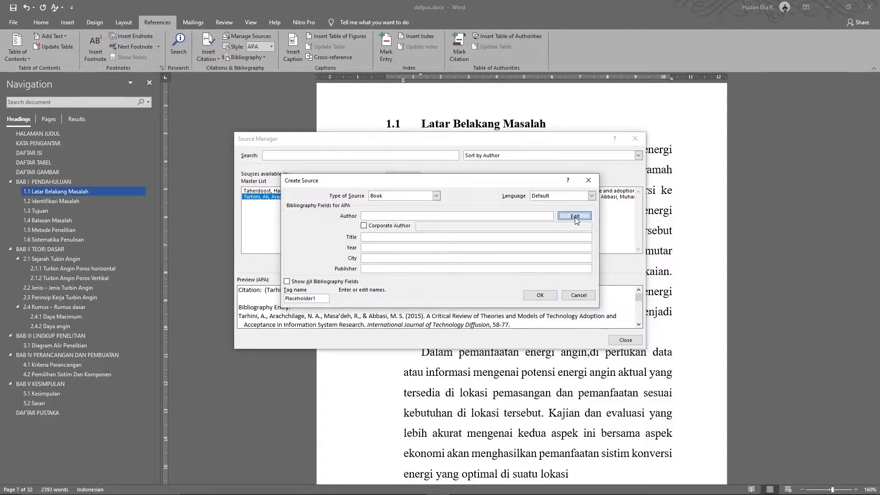
key("ctrl+v")
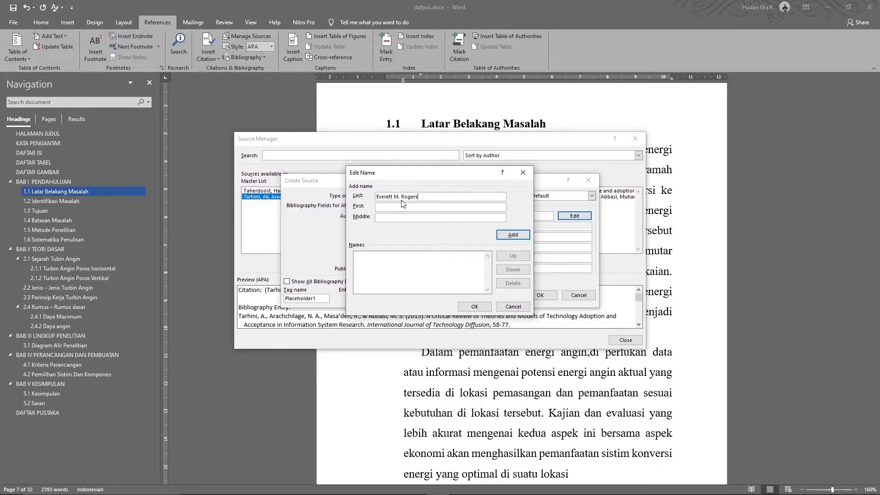
left_click_drag(401, 197, 375, 197)
key("ctrl+c")
key("BackSpace")
left_click(388, 208)
key("ctrl+v")
key("BackSpace")
key("BackSpace")
key("BackSpace")
key("BackSpace")
type("M.")
left_click(517, 235)
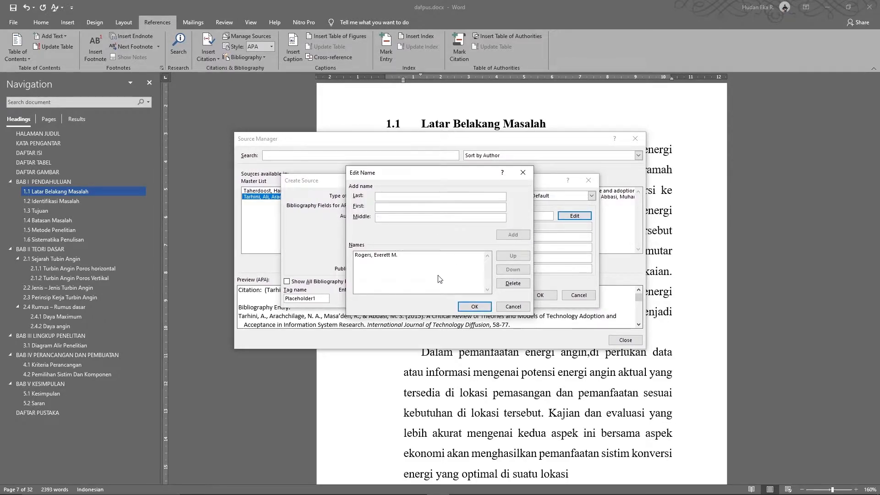
left_click(471, 309)
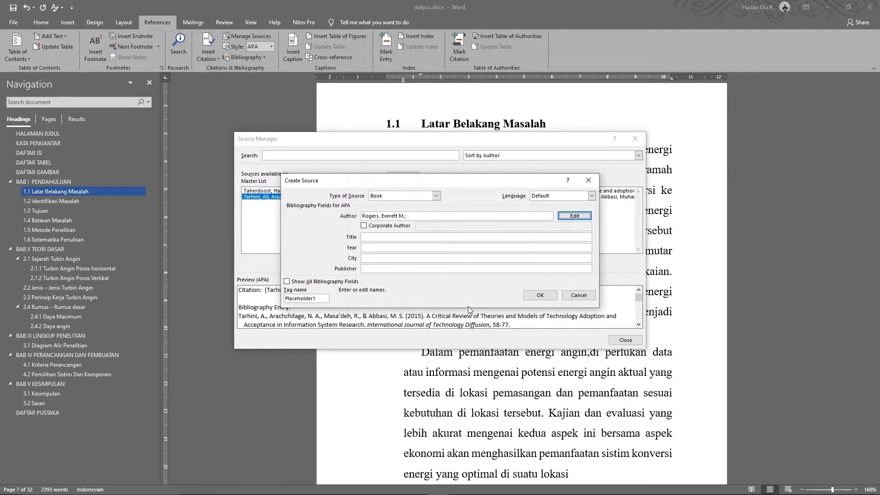
left_click(375, 238)
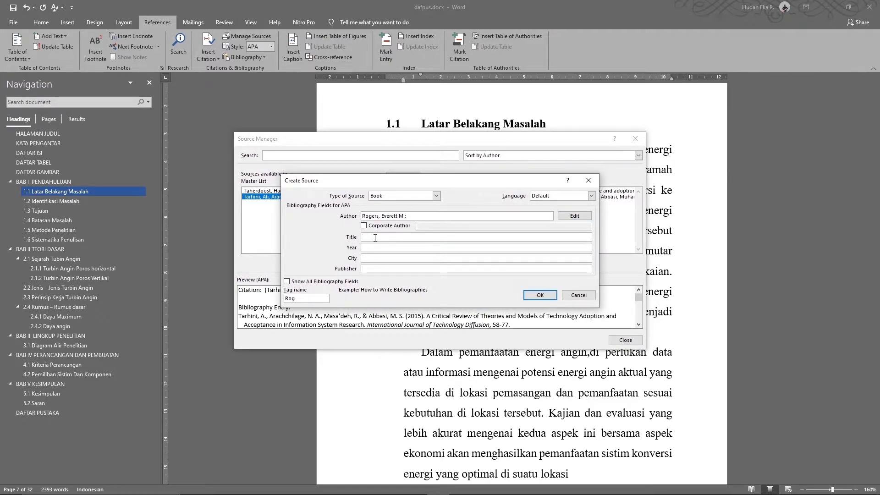
Copy the title DIFFUSION OF INNOVATIONS from the PDF into the book source's Title field
key("alt+Tab")
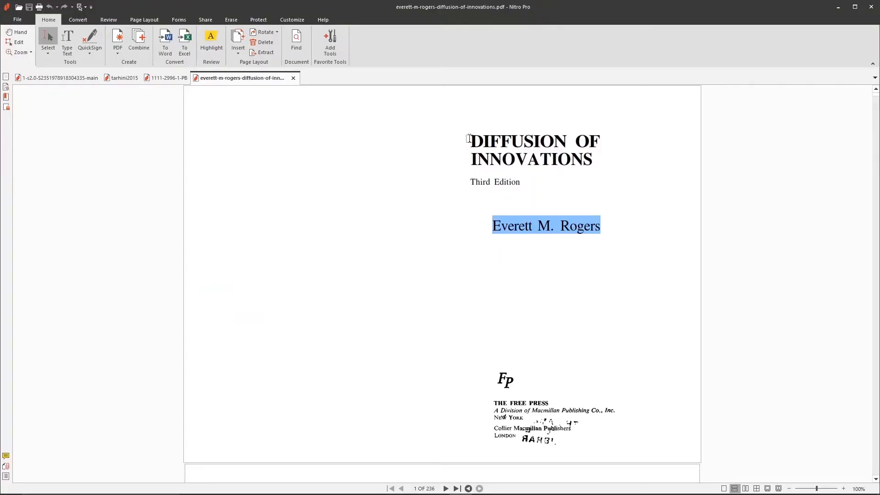
left_click_drag(470, 138, 601, 164)
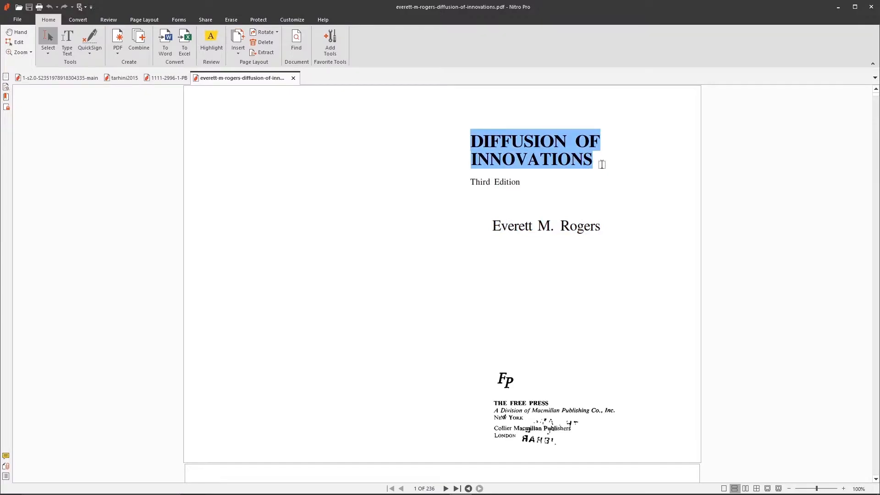
key("ctrl+c")
key("alt+Tab")
key("ctrl+v")
key("Tab")
Check the PDF's publication details and enter the year 1983
key("alt+Tab")
scroll(545, 313, "down", 10)
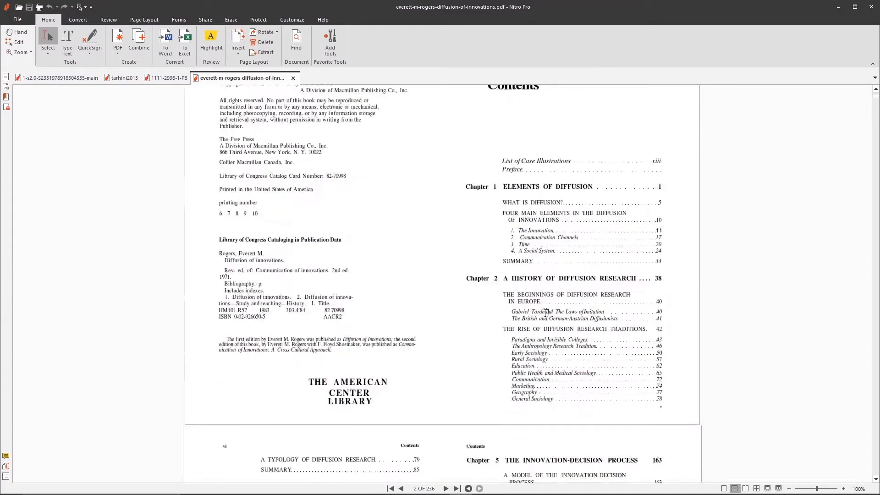
scroll(442, 243, "up", 3)
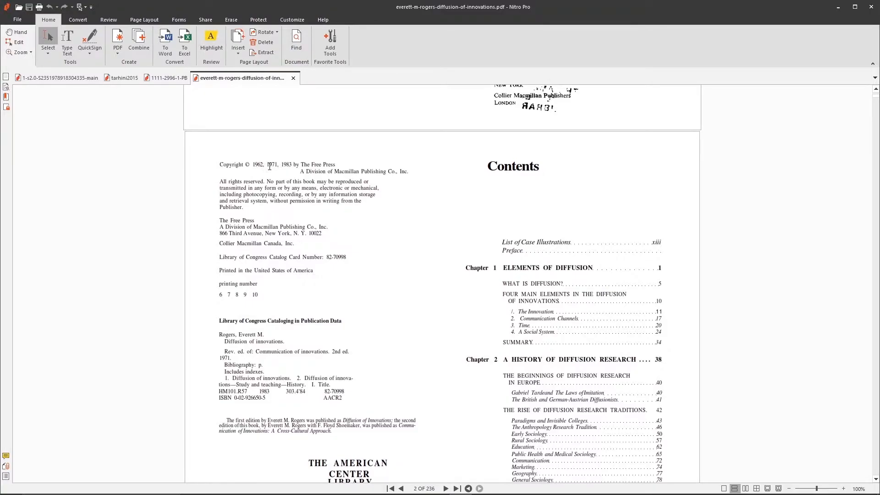
scroll(341, 235, "up", 5)
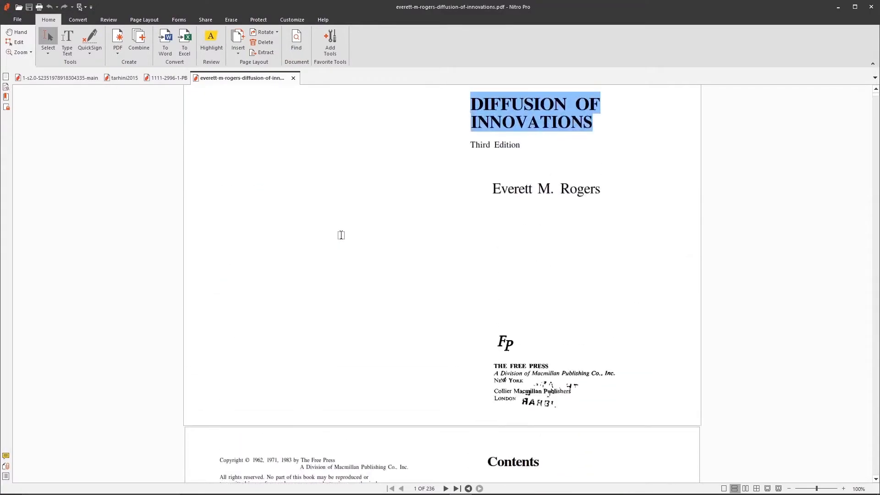
scroll(361, 332, "down", 3)
scroll(350, 367, "up", 2)
scroll(351, 367, "down", 5)
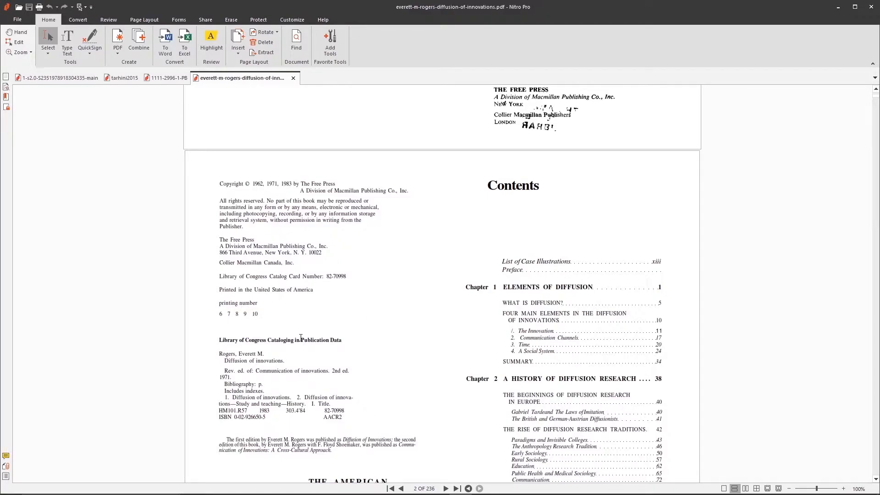
key("alt+Tab")
type("983")
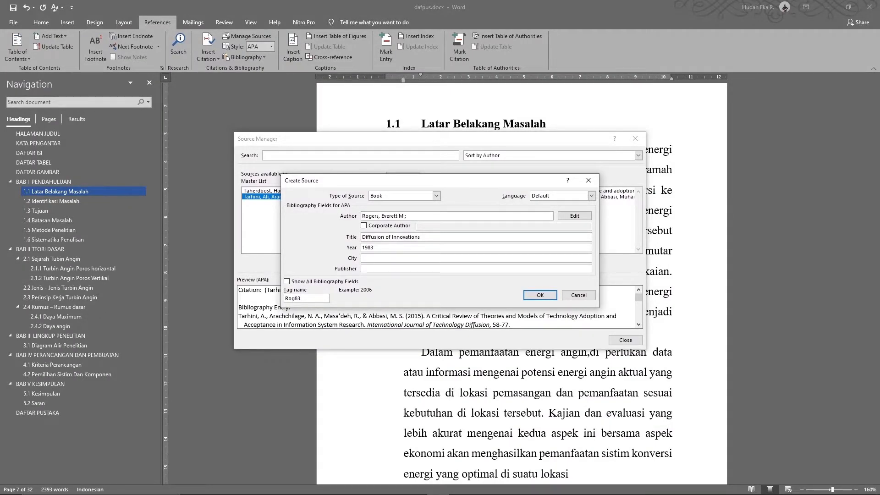
key("Tab")
Fill in New York as the book's city, taken from the PDF's publisher address
key("alt+Tab")
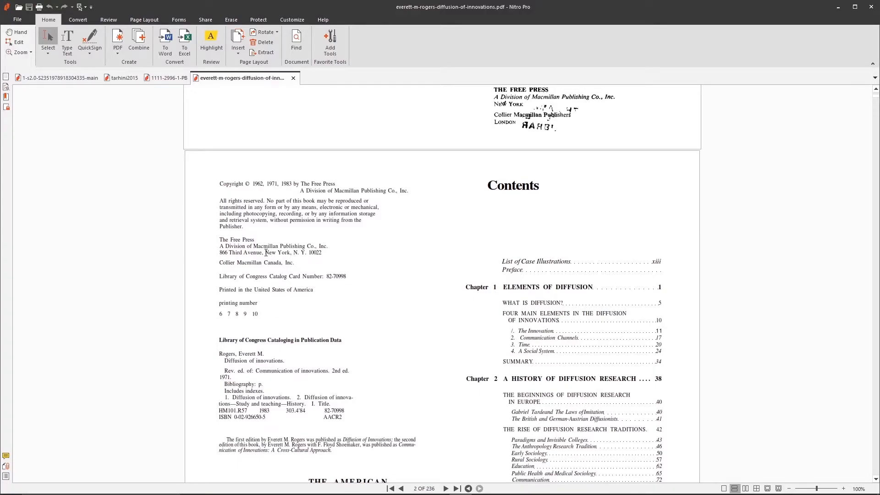
left_click_drag(265, 253, 292, 252)
scroll(251, 253, "up", 3)
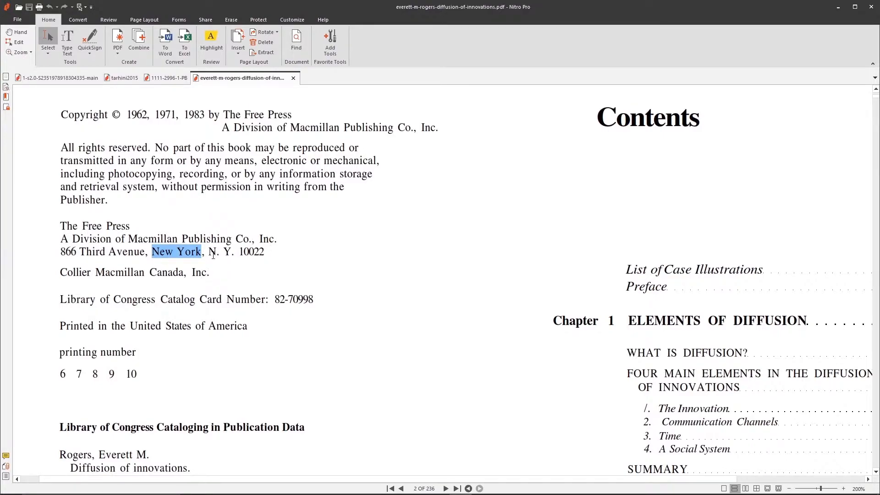
key("alt+Tab")
key("ctrl+v")
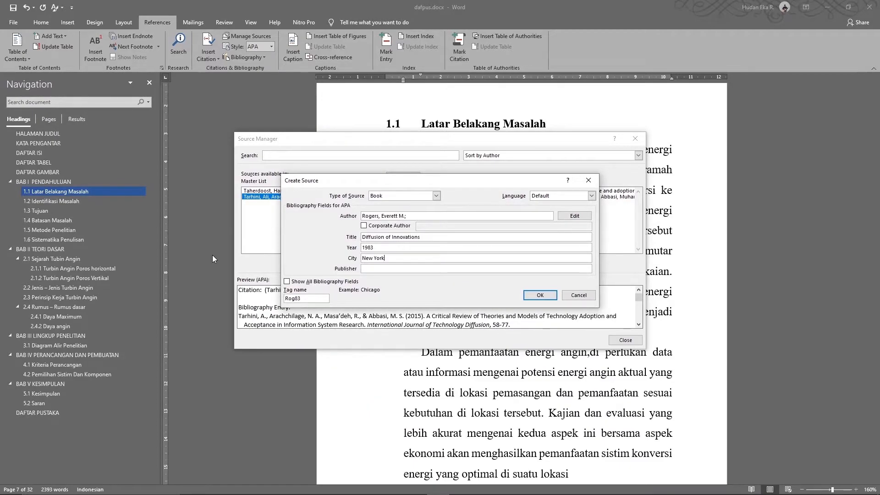
key("Tab")
Copy the publisher name The Free Press from the PDF's copyright page
key("alt+Tab")
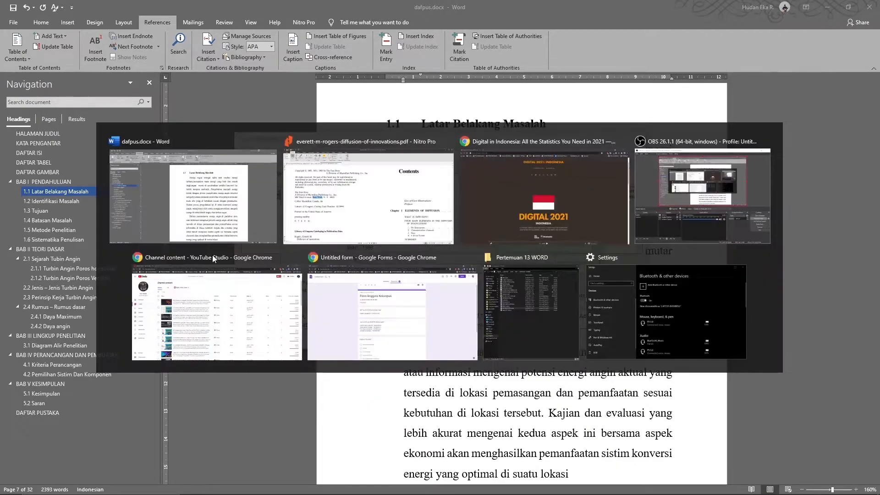
left_click_drag(59, 224, 131, 225)
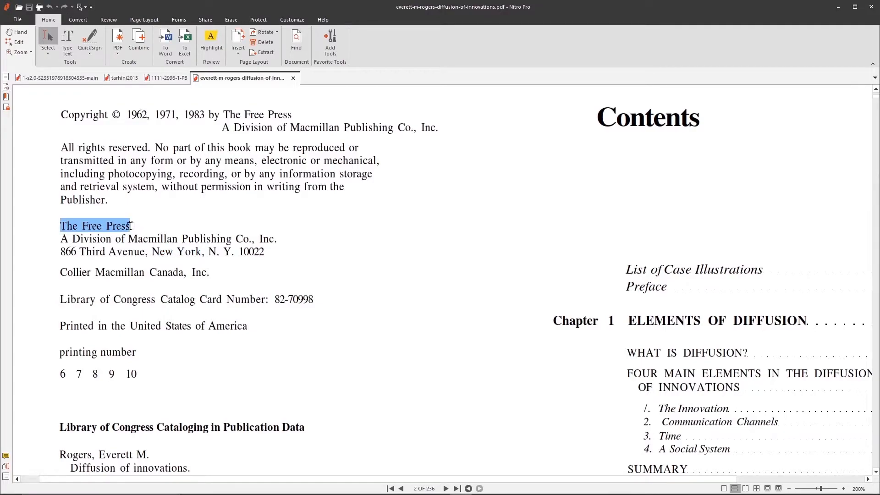
key("ctrl+c")
key("alt+Tab")
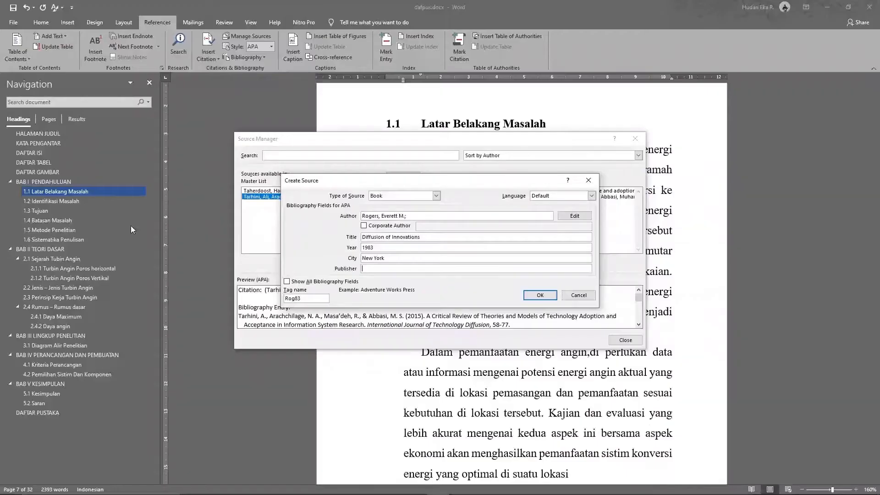
Paste The Free Press as publisher and save the Diffusion of Innovations (1983) book source
key("ctrl+v")
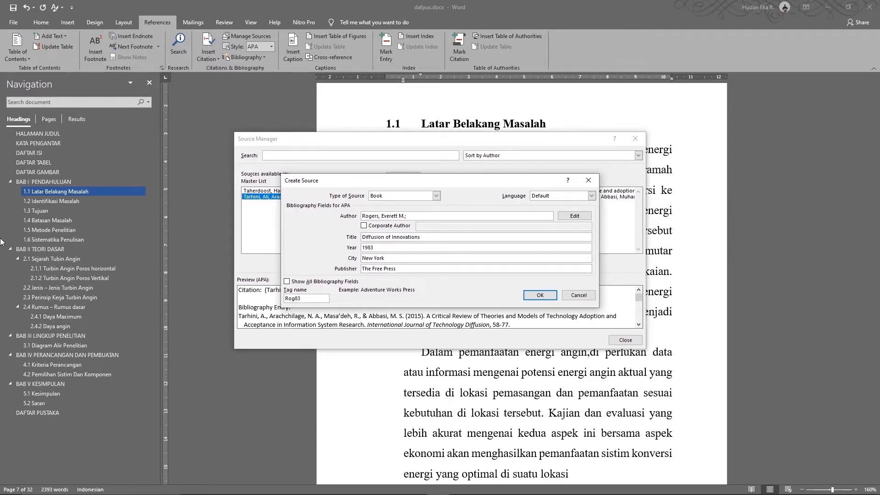
left_click(287, 281)
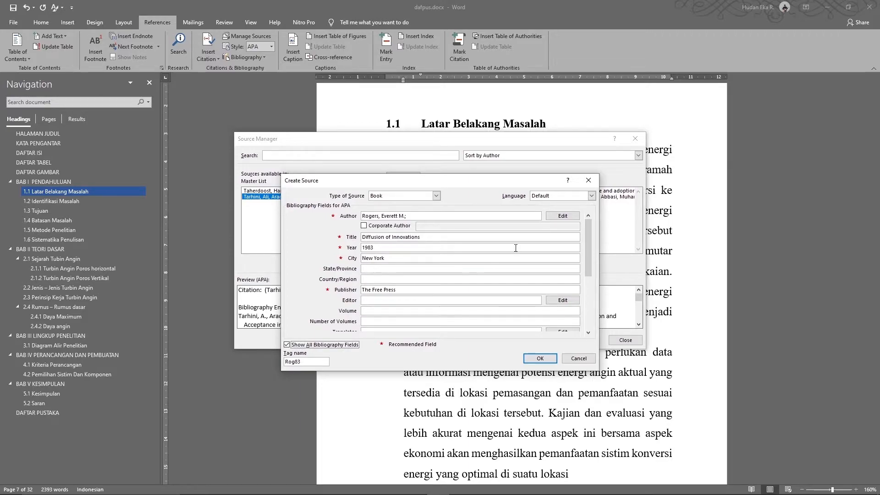
left_click_drag(589, 265, 592, 294)
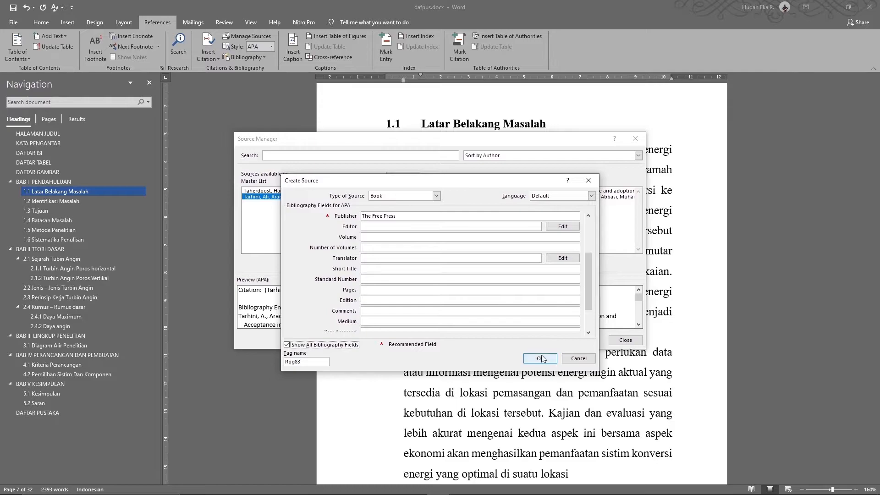
left_click(315, 345)
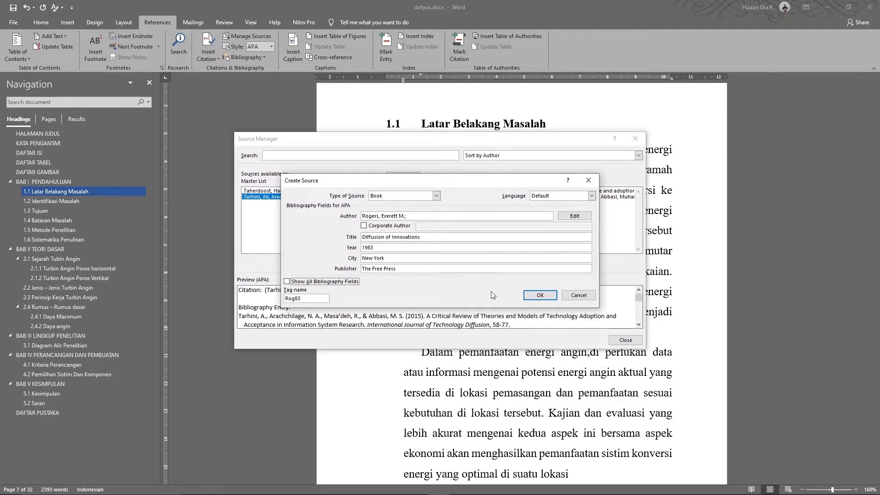
left_click(539, 297)
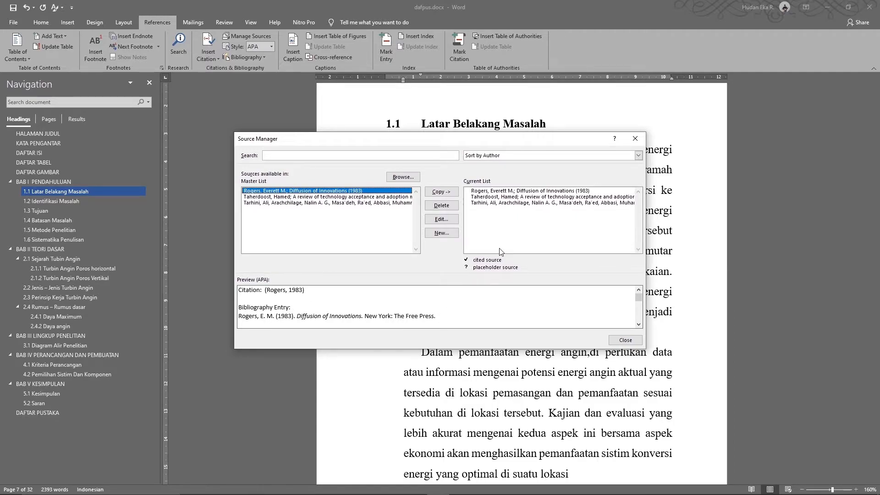
Start a new source of type Web site, ready to enter its author
left_click(455, 234)
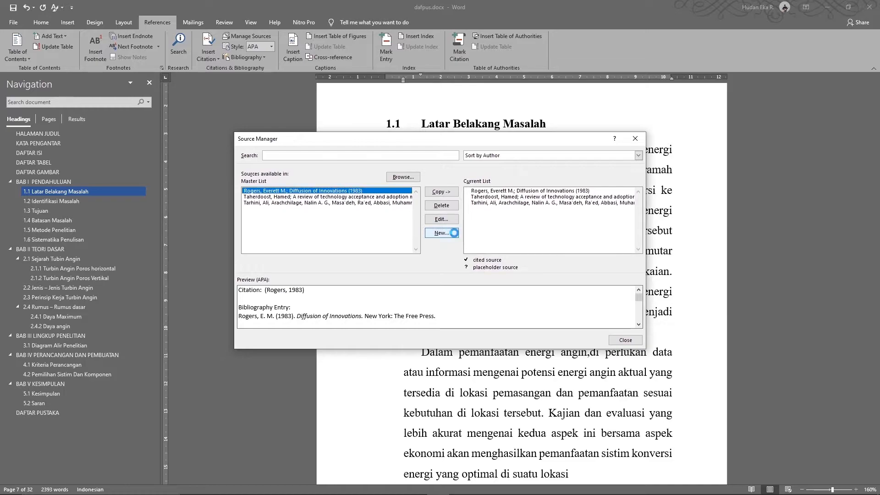
left_click(437, 195)
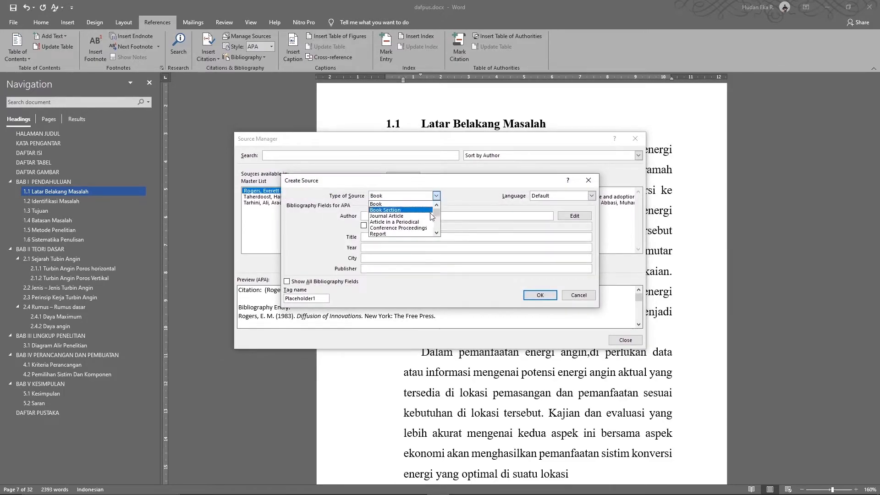
left_click(437, 233)
left_click(437, 234)
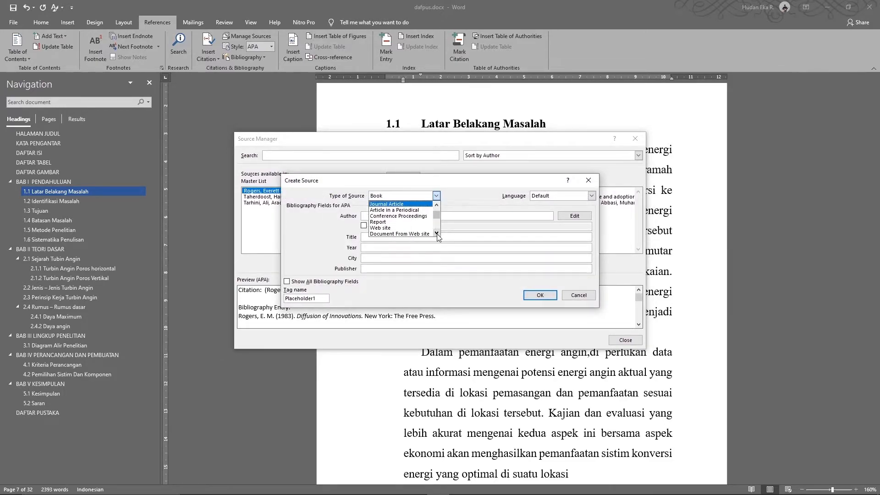
left_click(399, 228)
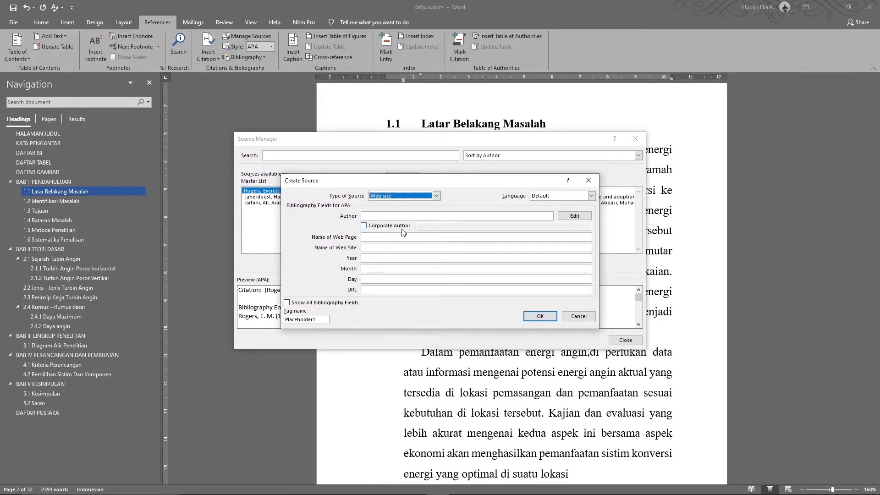
left_click(402, 215)
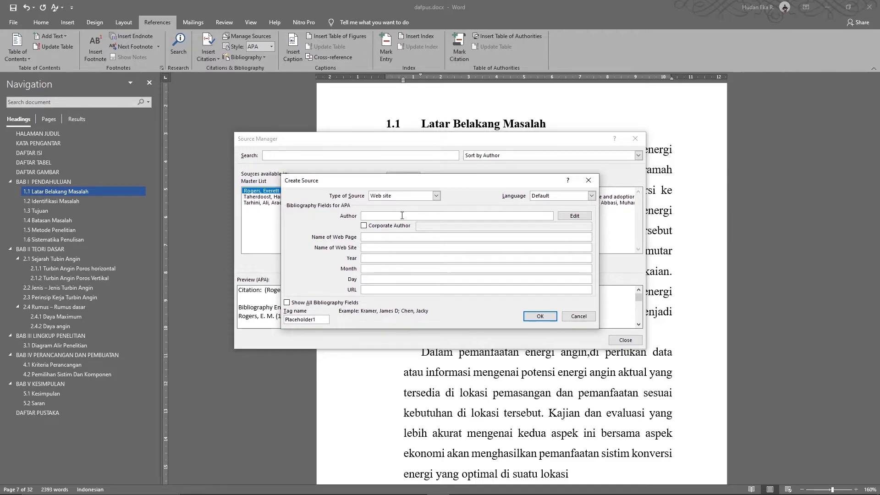
key("alt+Tab")
key("alt+Tab")
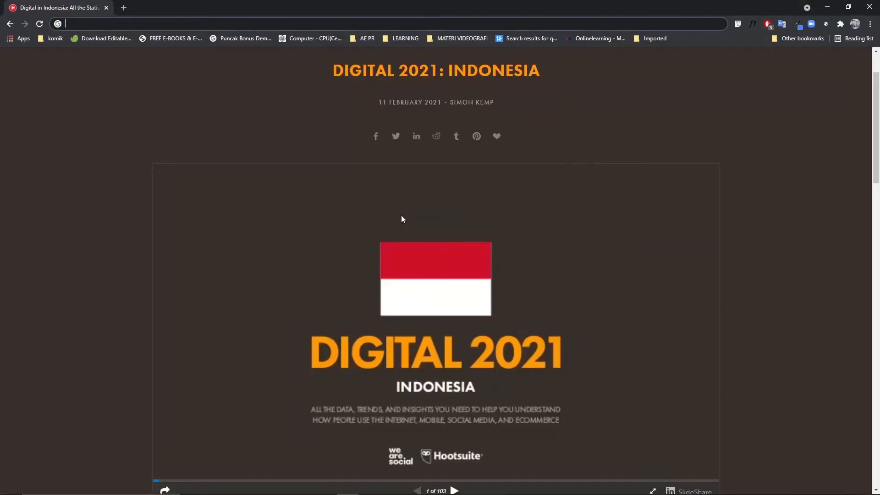
Look over the DataReportal report page to check its date and author line
scroll(594, 120, "up", 2)
scroll(595, 120, "down", 3)
scroll(595, 122, "down", 20)
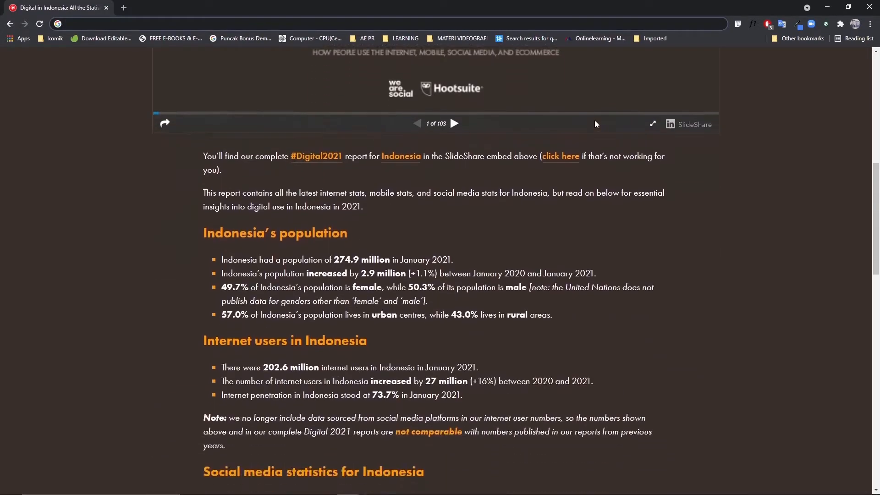
scroll(595, 121, "down", 3)
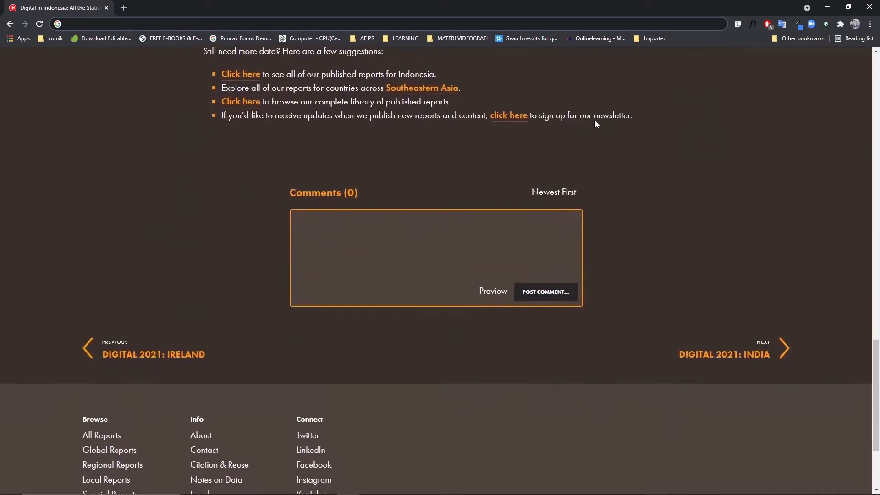
scroll(595, 121, "up", 9)
scroll(595, 124, "up", 10)
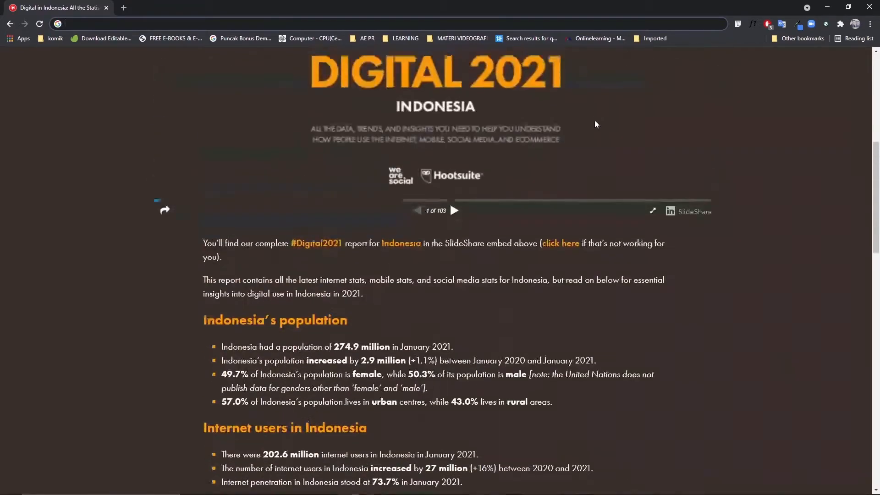
scroll(595, 124, "up", 1)
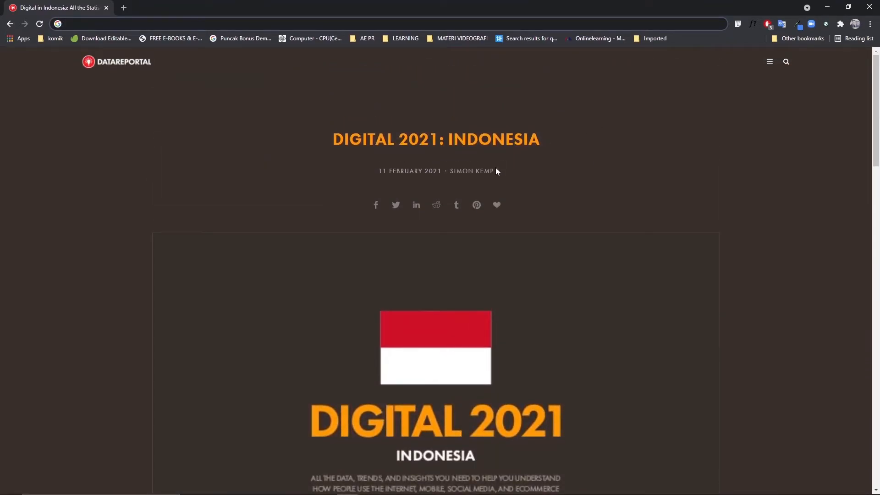
left_click_drag(502, 172, 452, 173)
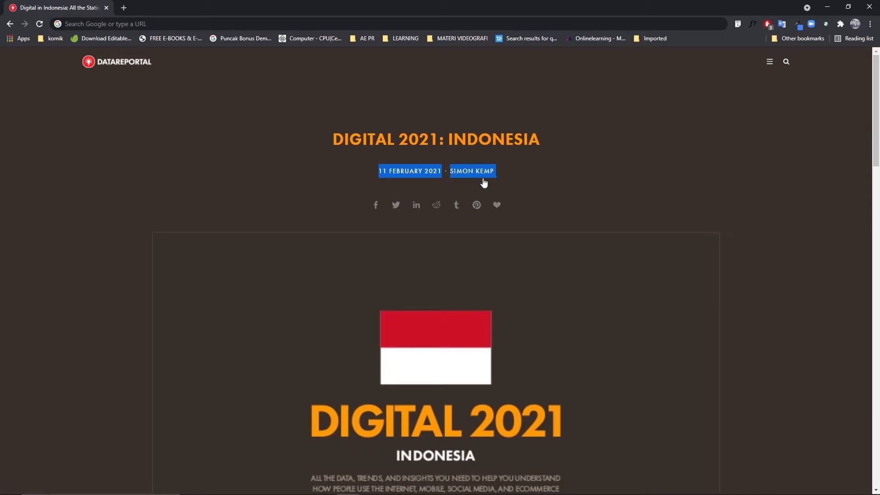
left_click(508, 175)
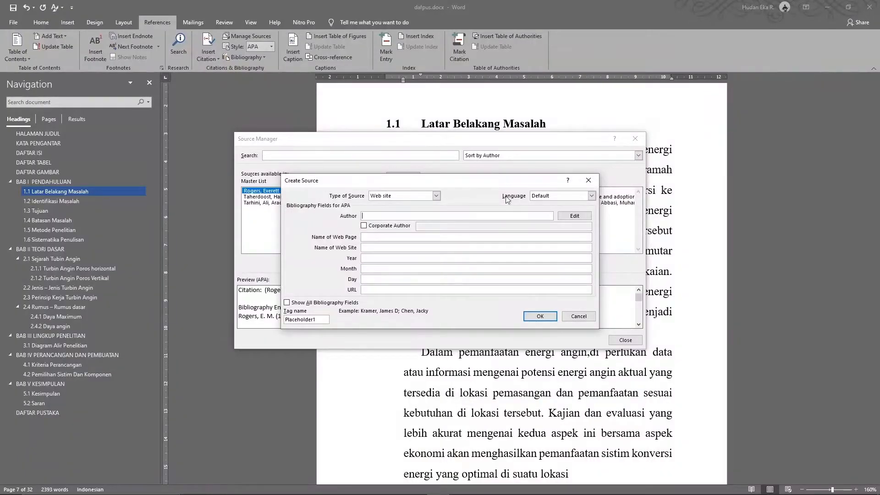
Add the report's author, last name then first name, as the web source's author
left_click(574, 217)
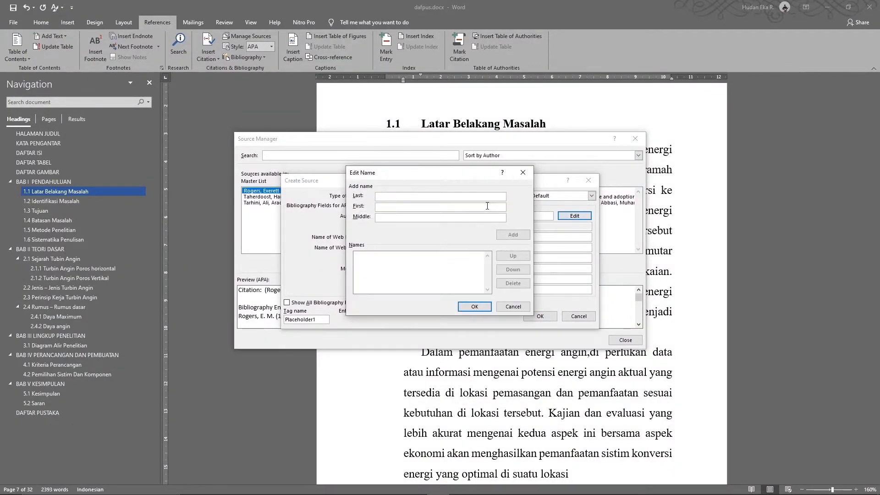
type("Kemp")
type("Simon")
left_click(499, 236)
left_click(477, 306)
left_click(381, 238)
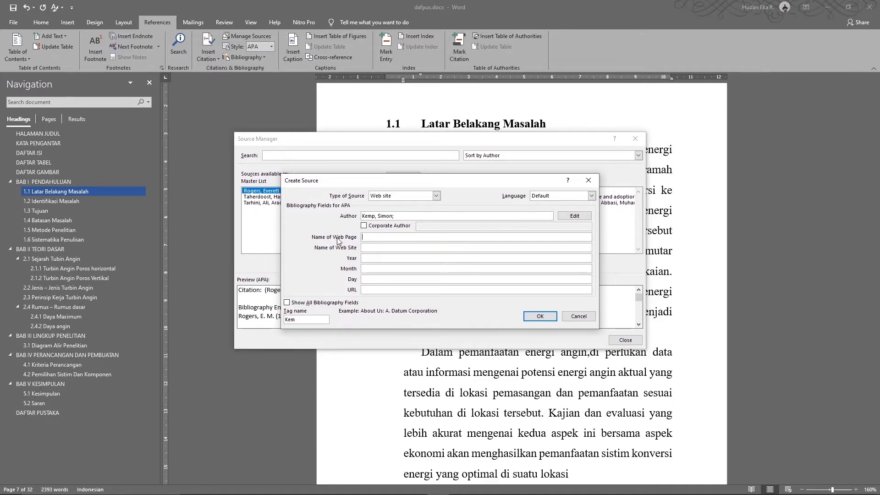
key("alt+Tab")
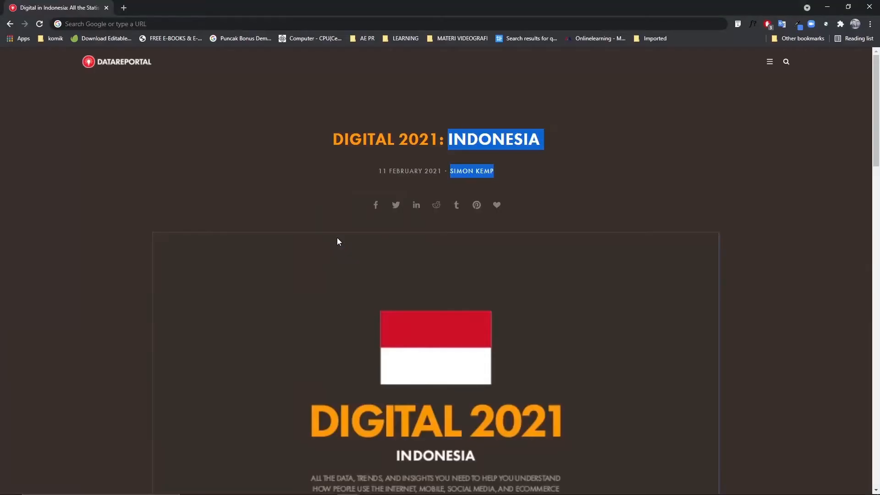
Set Name of Web Page to 'DIGITAL 2021: INDONESIA', copied from the report title
left_click(322, 144)
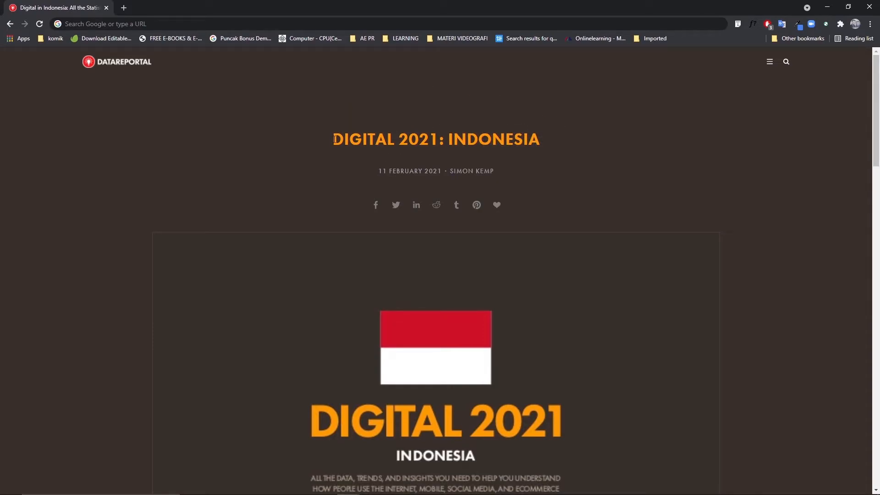
left_click_drag(334, 139, 540, 145)
key("ctrl+c")
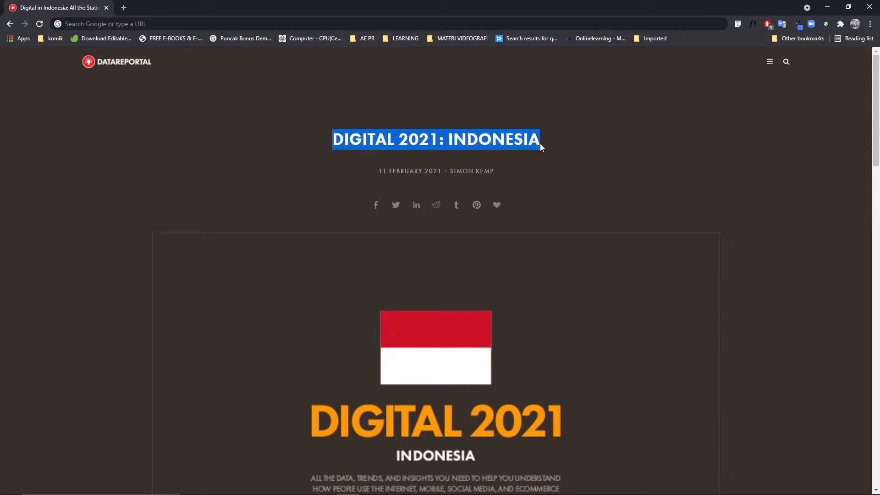
key("alt+Tab")
key("ctrl+v")
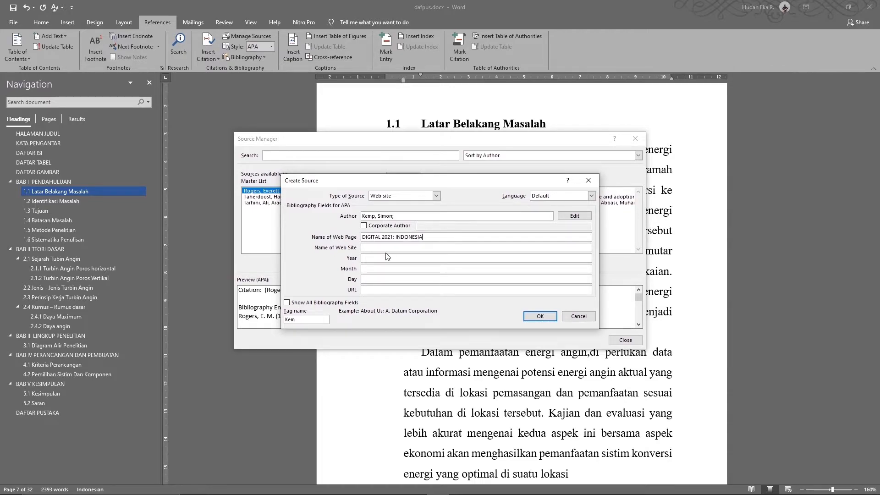
Fill in the site name DataReportal – Global Digital Insights from the report page
key("alt+Tab")
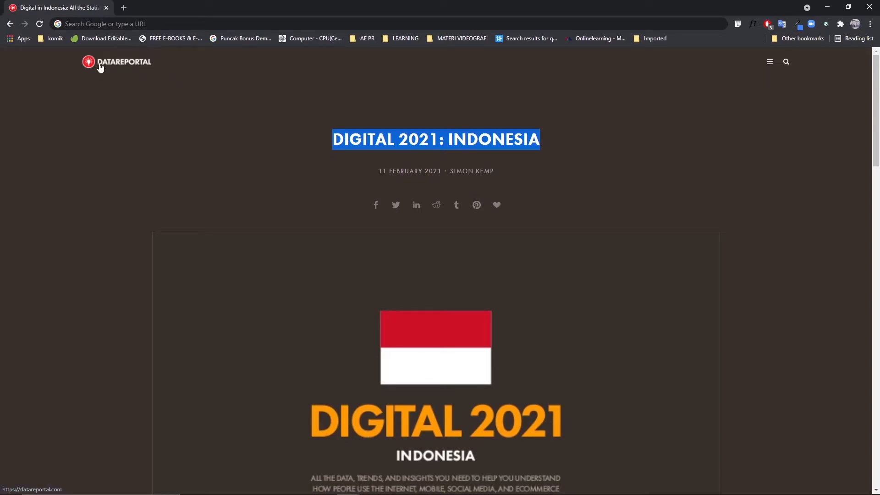
left_click(159, 70)
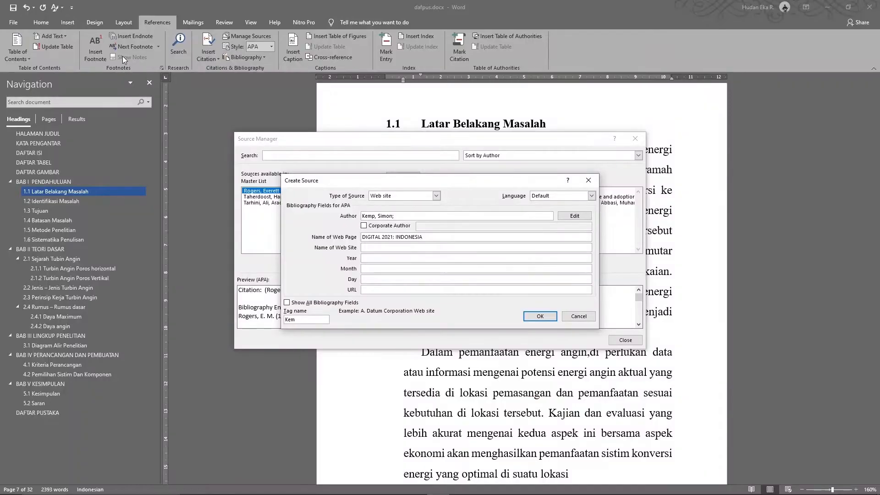
type("DataReportal – Global Digital Insights")
key("alt+Tab")
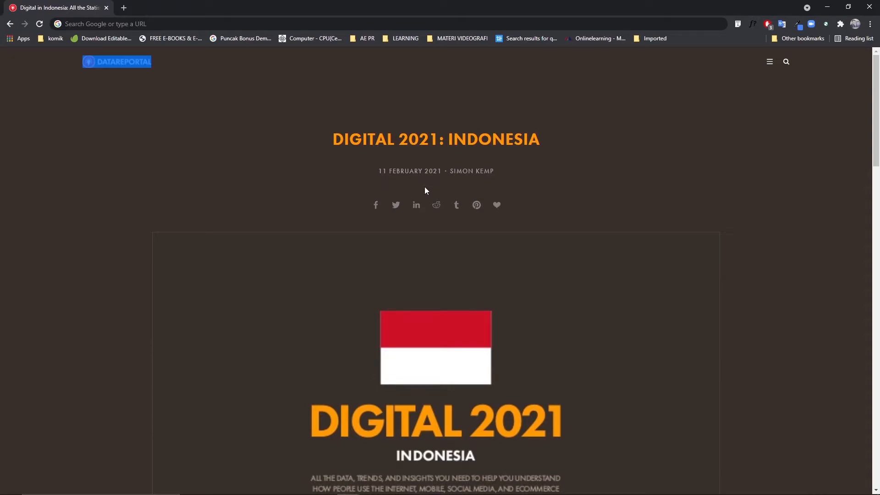
key("alt+Tab")
Enter the publication year 2021 and month February
left_click(399, 257)
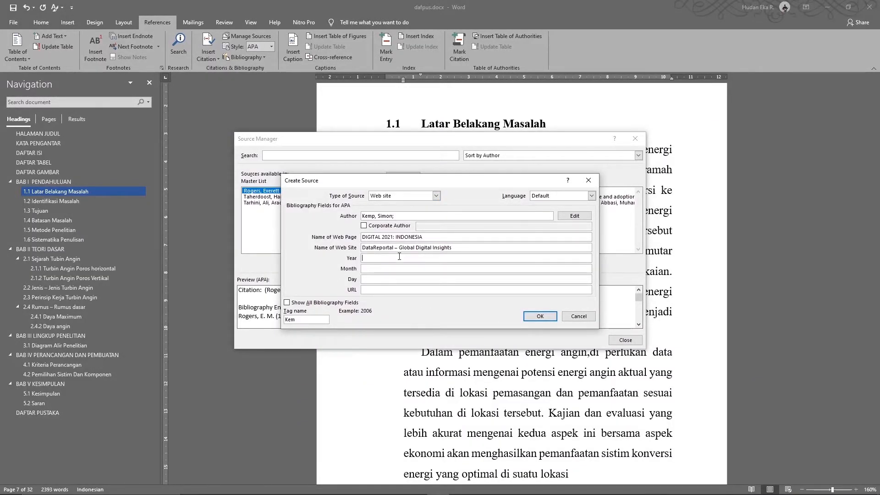
type("202")
key("Tab")
type("February")
key("Tab")
key("Tab")
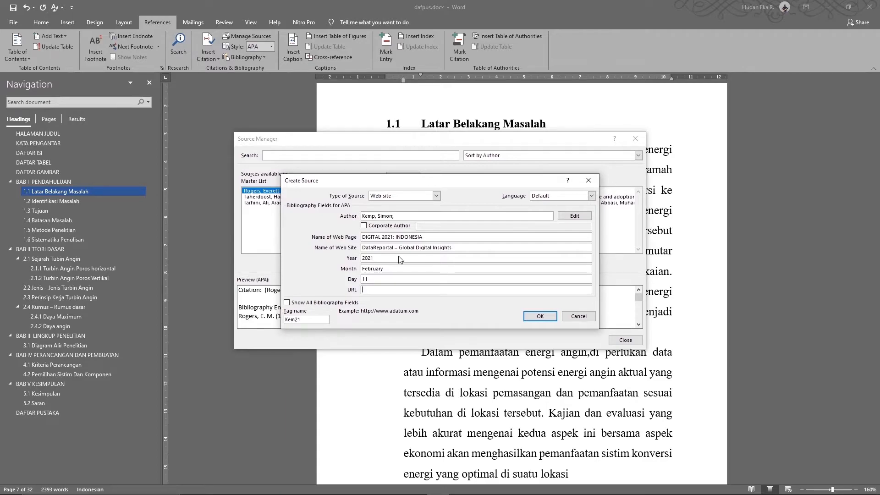
Copy the report's datareportal.com address into the source's URL field
key("alt+Tab")
left_click(240, 23)
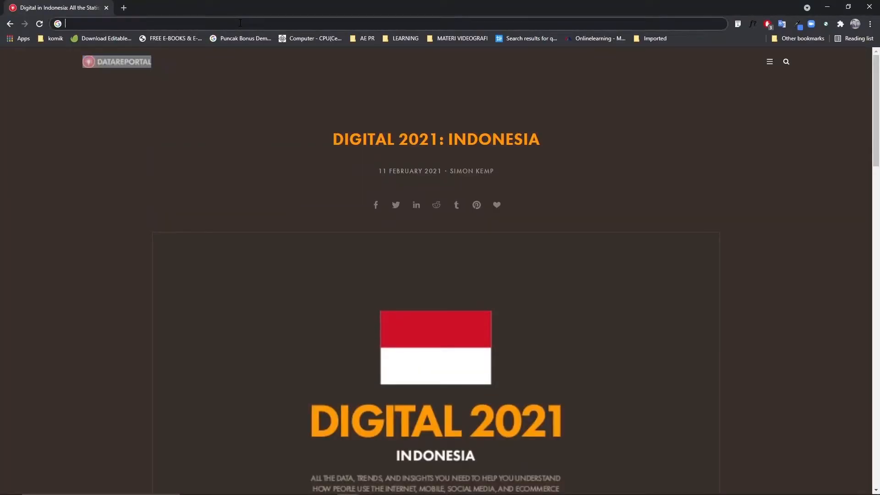
left_click(169, 78)
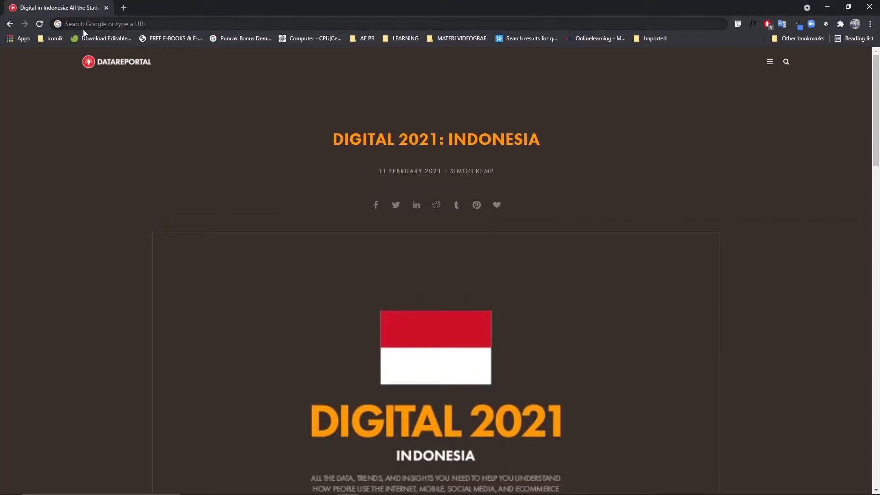
left_click(117, 25)
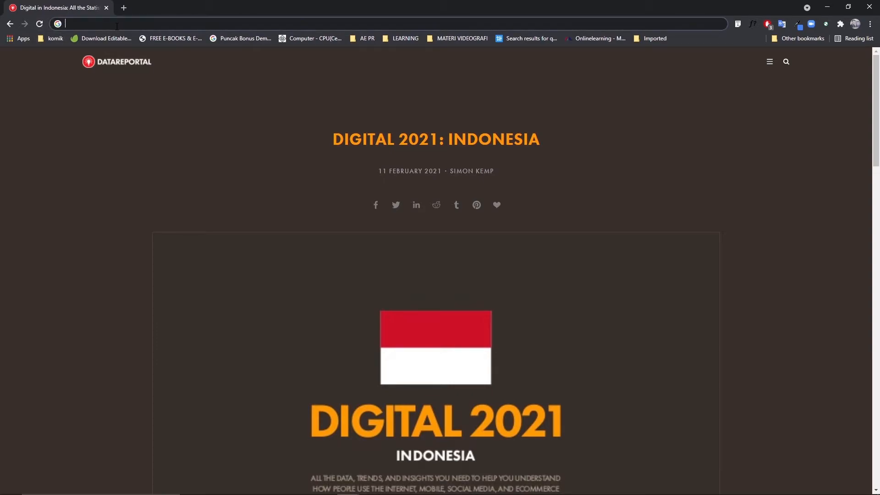
left_click(39, 26)
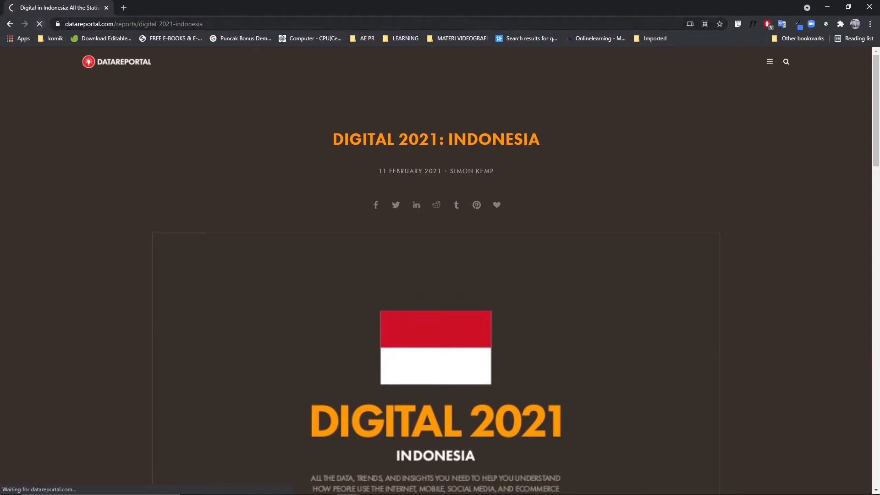
left_click(221, 23)
key("ctrl+c")
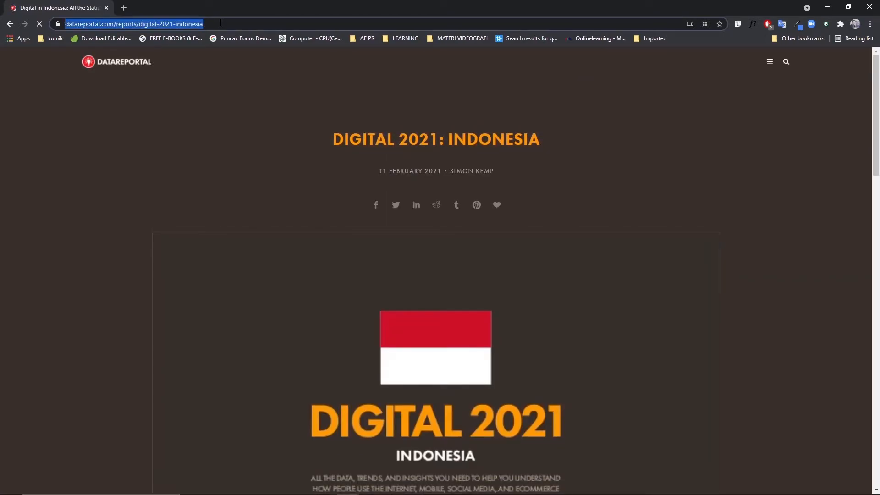
key("alt+Tab")
key("ctrl+v")
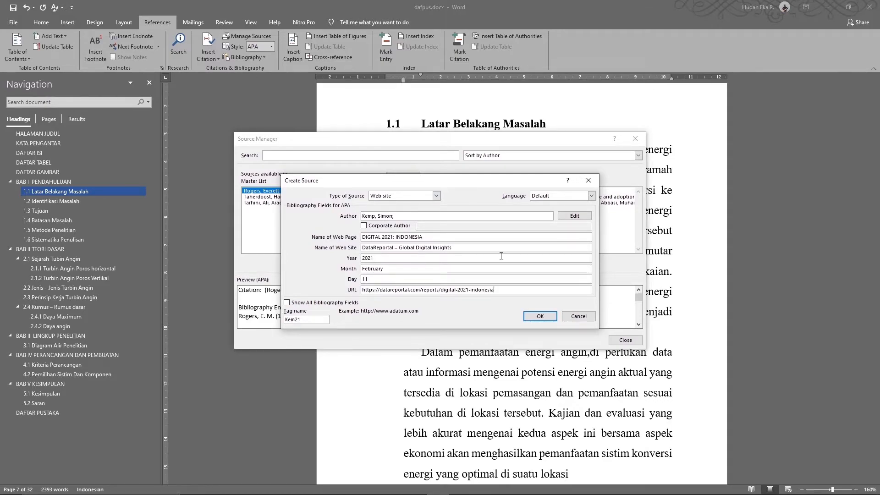
Save the DIGITAL 2021: INDONESIA web source and close the Source Manager
left_click(540, 317)
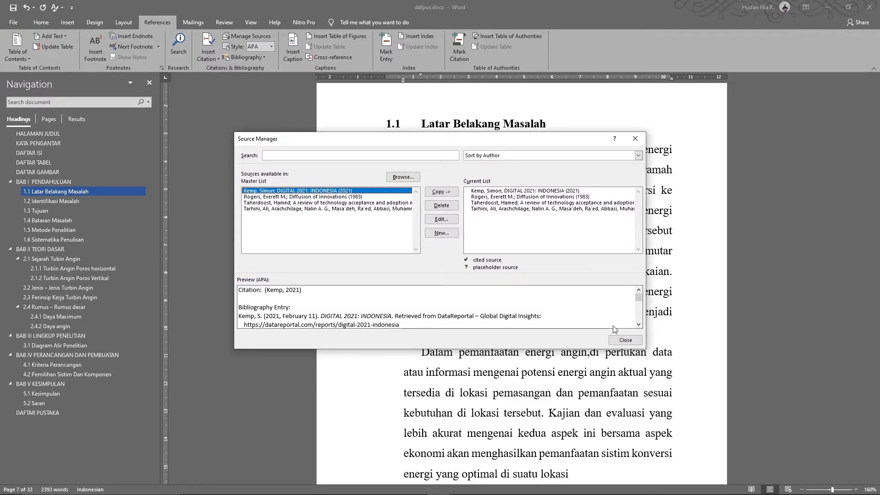
left_click(623, 341)
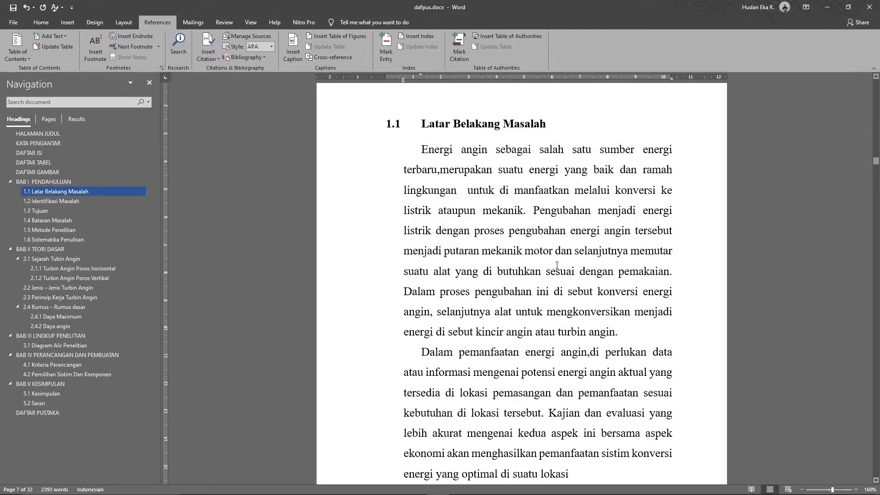
Insert a citation of the 2018 technology acceptance review after 'mekanik'
left_click(523, 211)
left_click(215, 59)
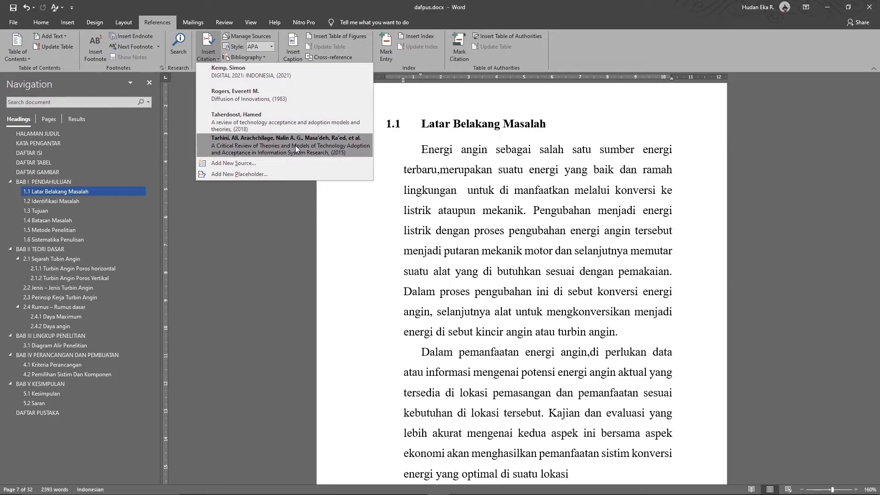
left_click(269, 119)
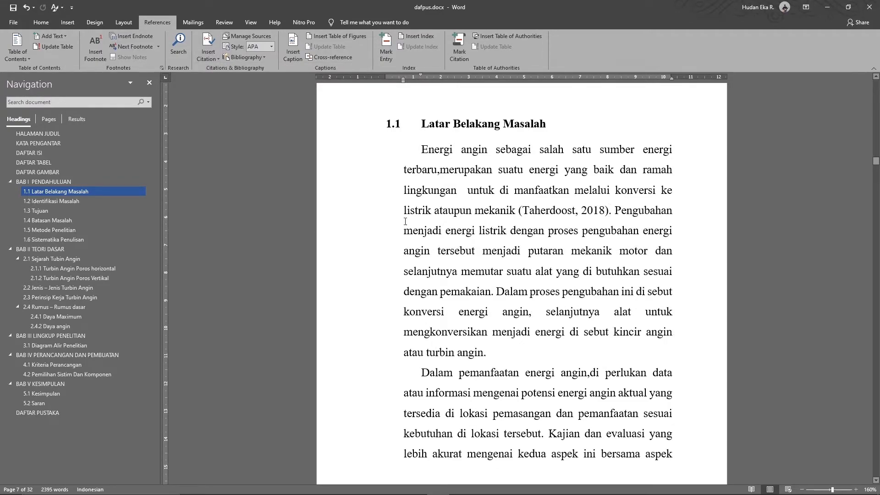
Inspect the new citation's options dropdown, then dismiss it without changes
left_click(546, 209)
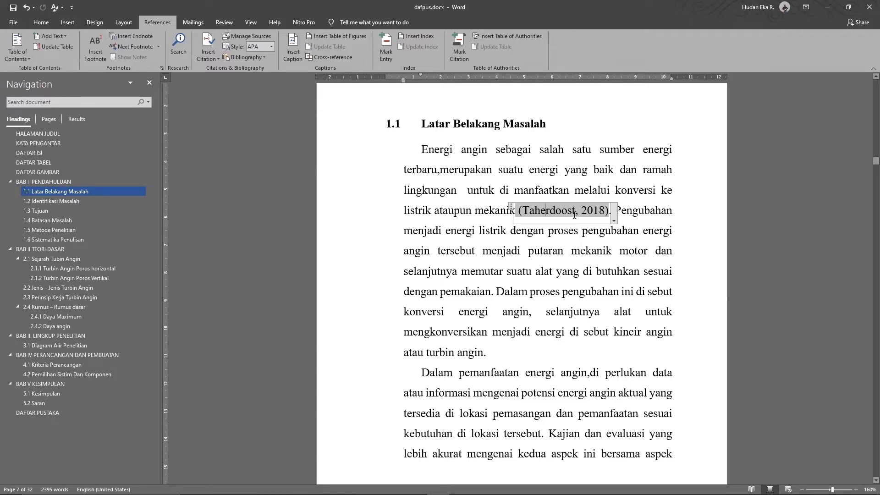
left_click(613, 254)
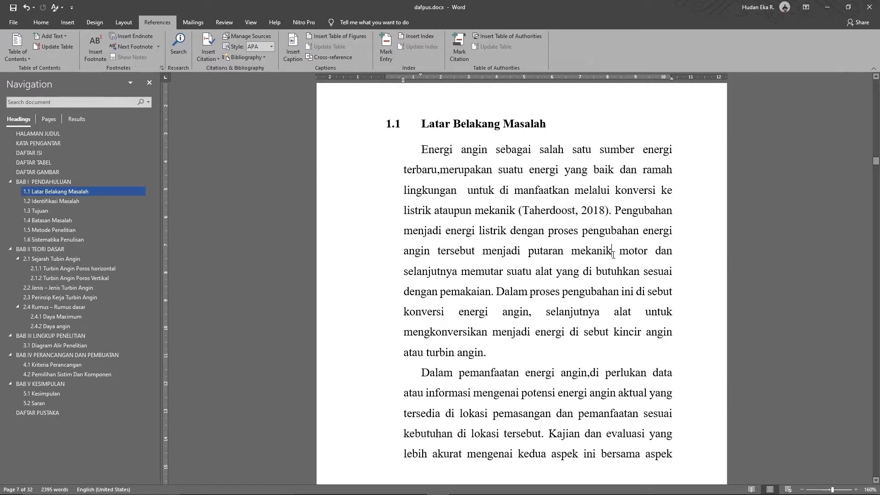
left_click(590, 210)
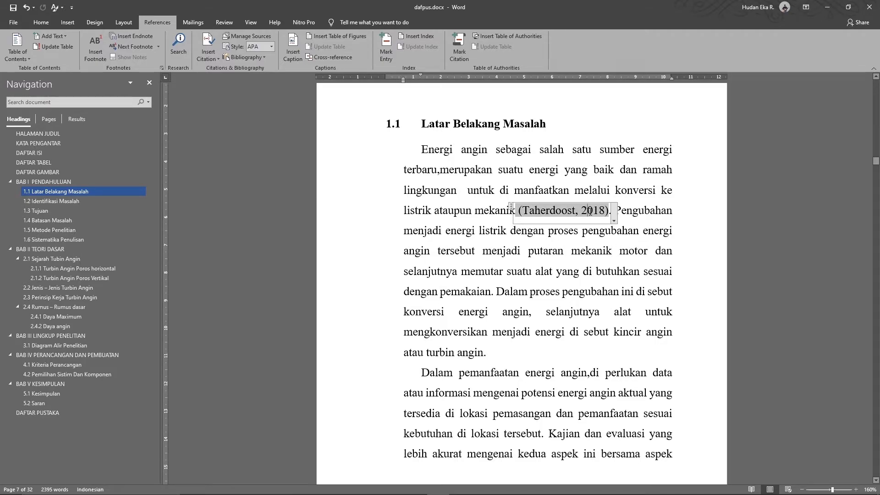
left_click(580, 251)
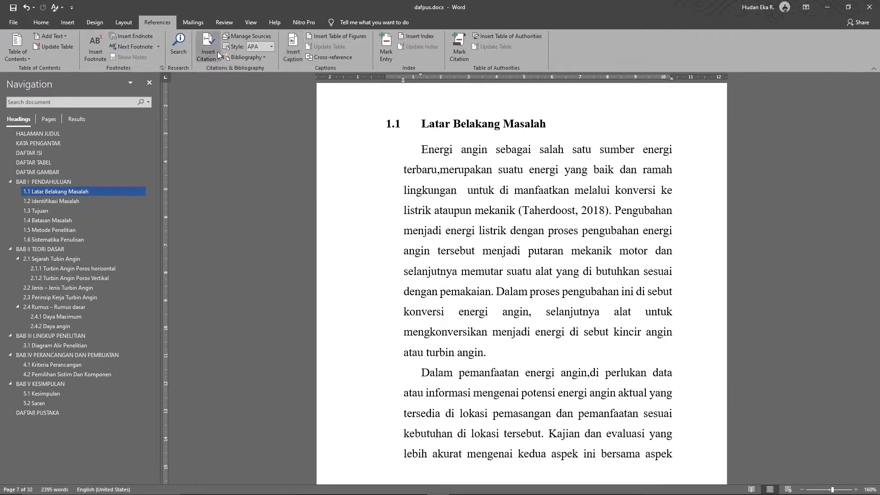
left_click(590, 212)
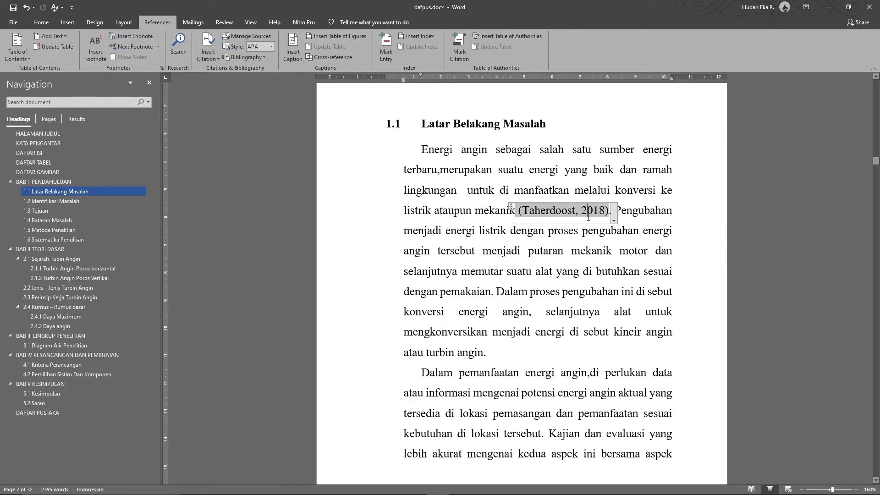
left_click(614, 221)
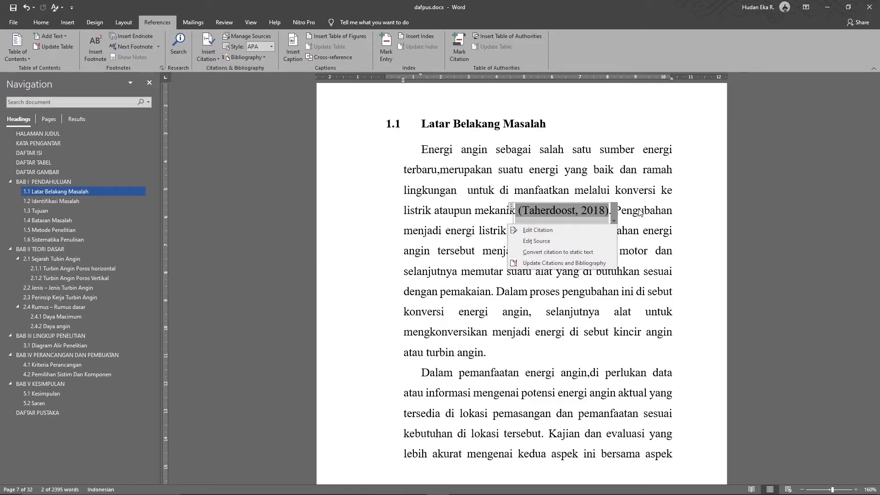
left_click(616, 213)
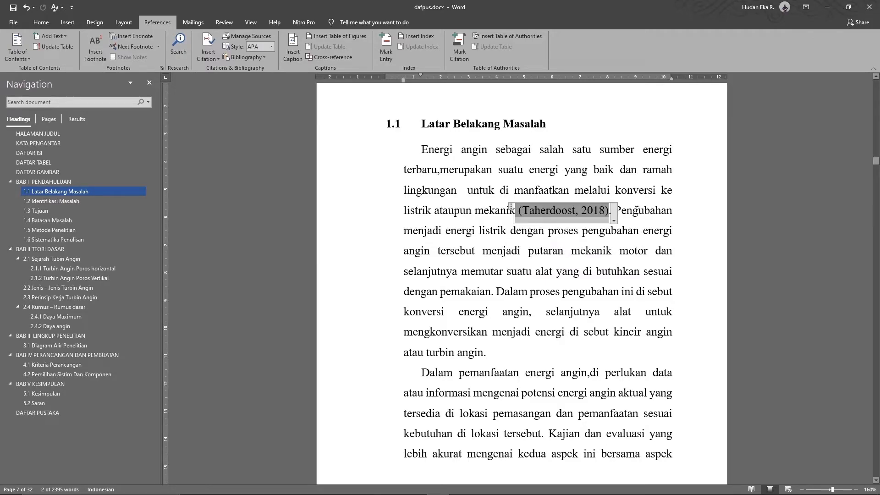
left_click(614, 221)
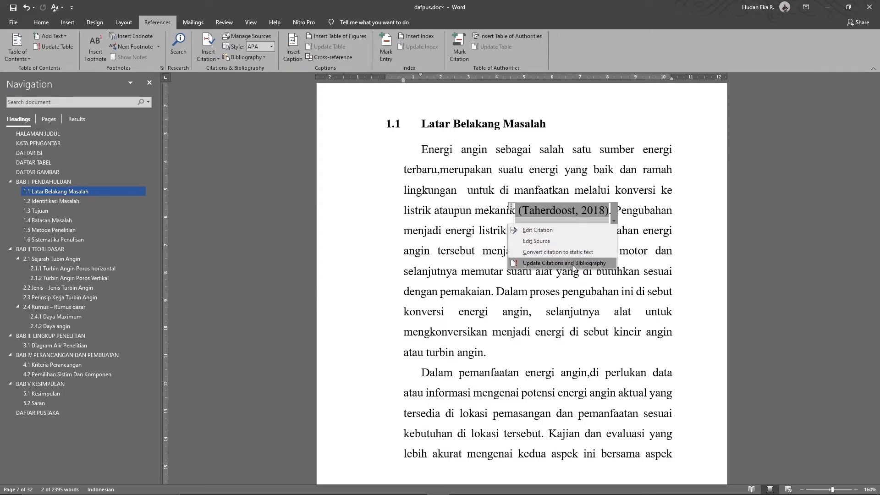
left_click(574, 289)
left_click(574, 290)
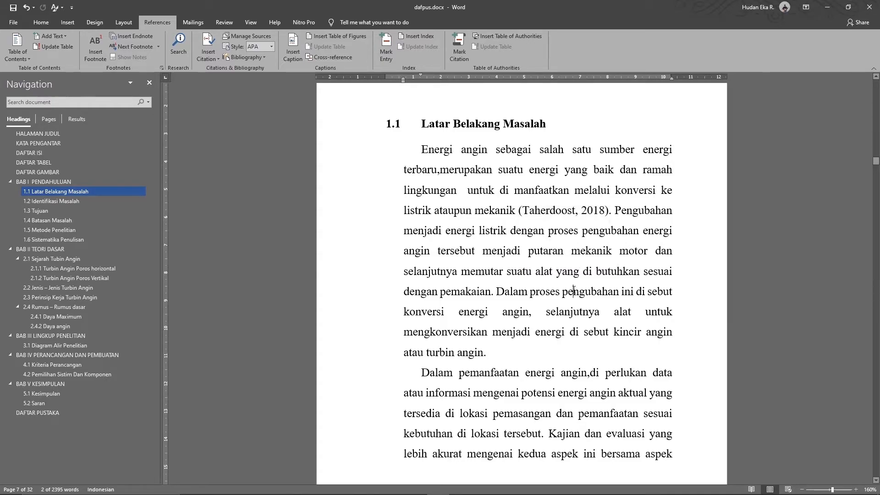
Cite Diffusion of Innovations (1983) after 'di lokasi tersebut'
scroll(523, 316, "down", 3)
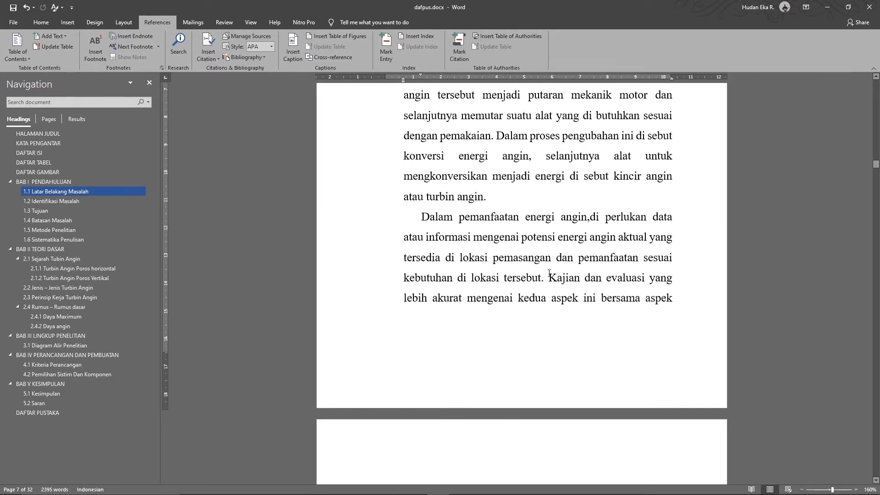
left_click(542, 277)
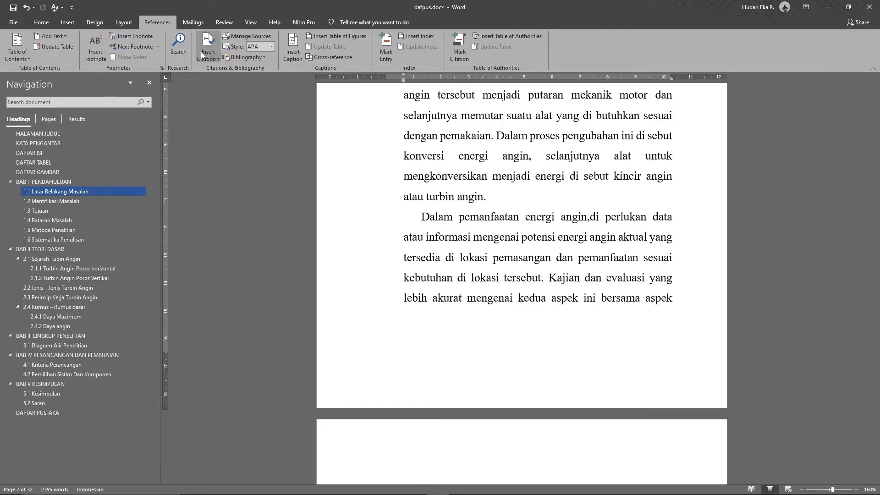
left_click(201, 51)
left_click(233, 97)
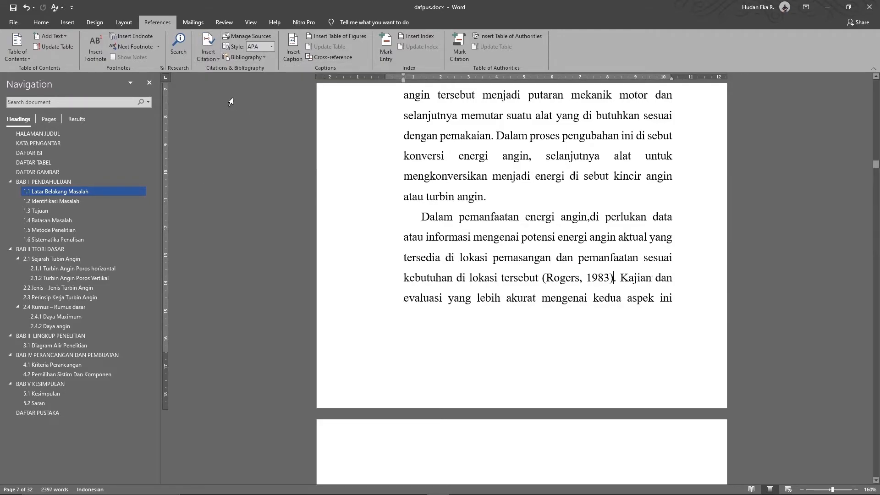
Cite the DIGITAL 2021: INDONESIA report after 'sumber-sumber tersebut.' and reopen Manage Sources
scroll(509, 246, "down", 2)
scroll(509, 247, "down", 18)
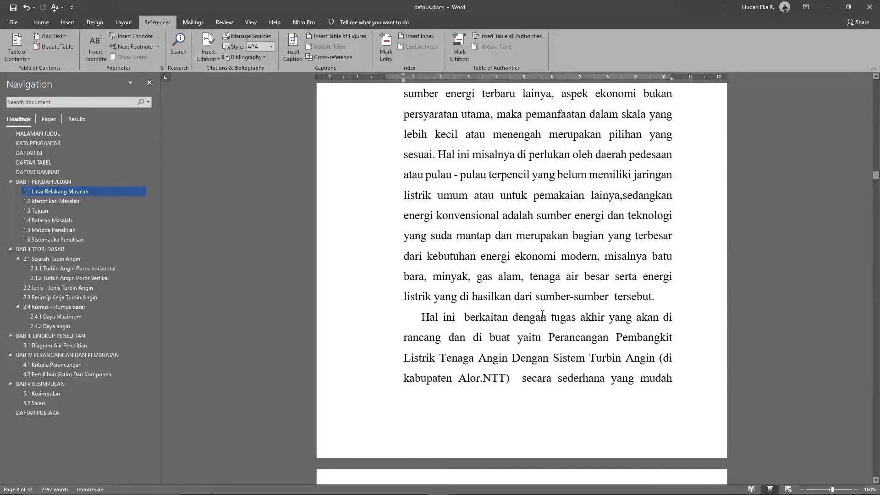
left_click(653, 297)
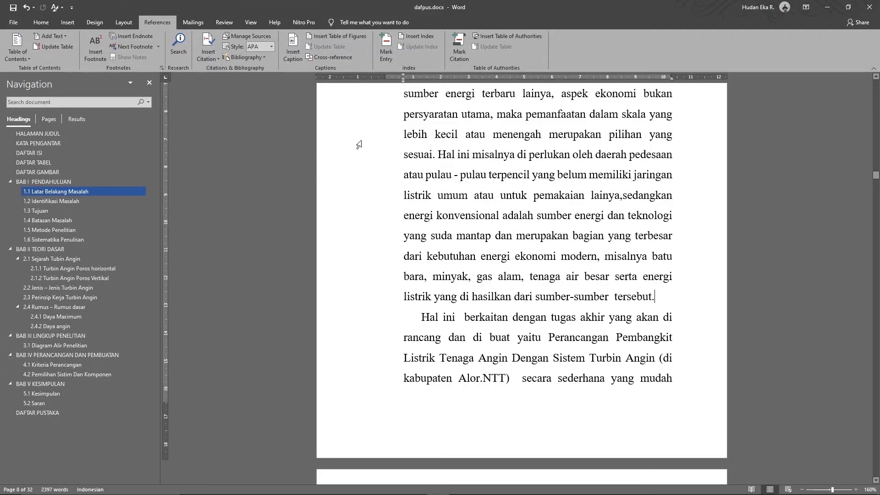
left_click(214, 62)
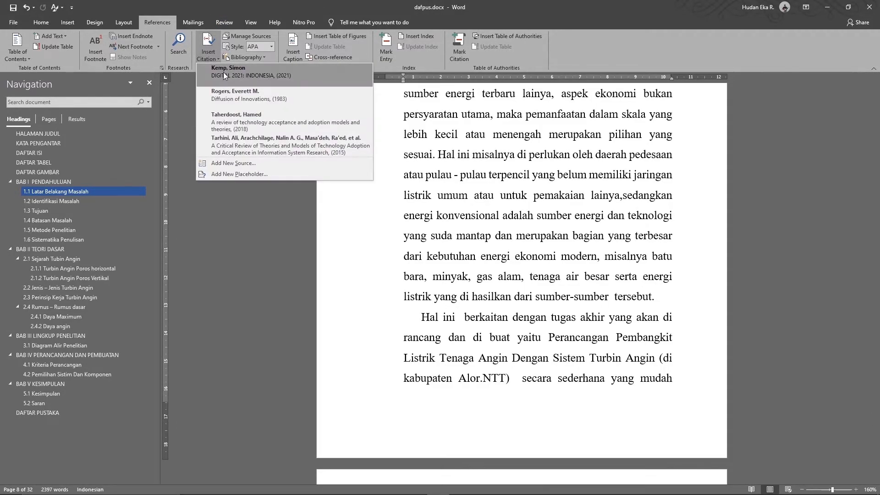
left_click(223, 73)
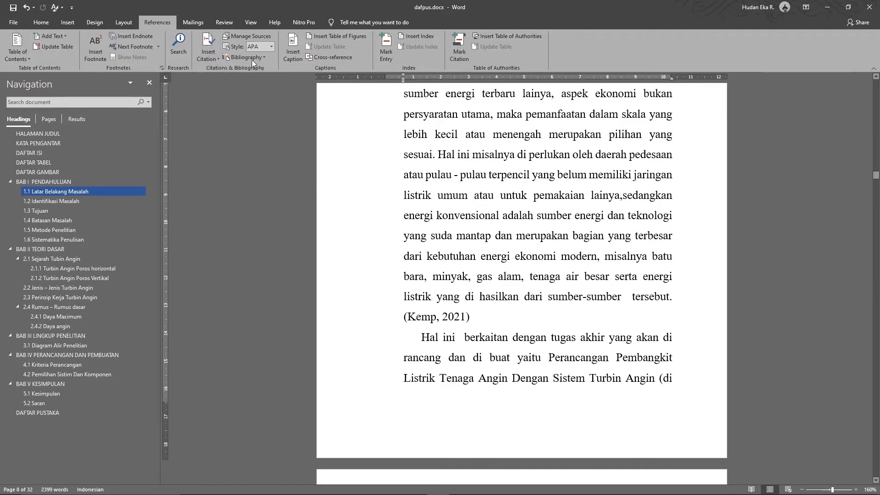
left_click(246, 37)
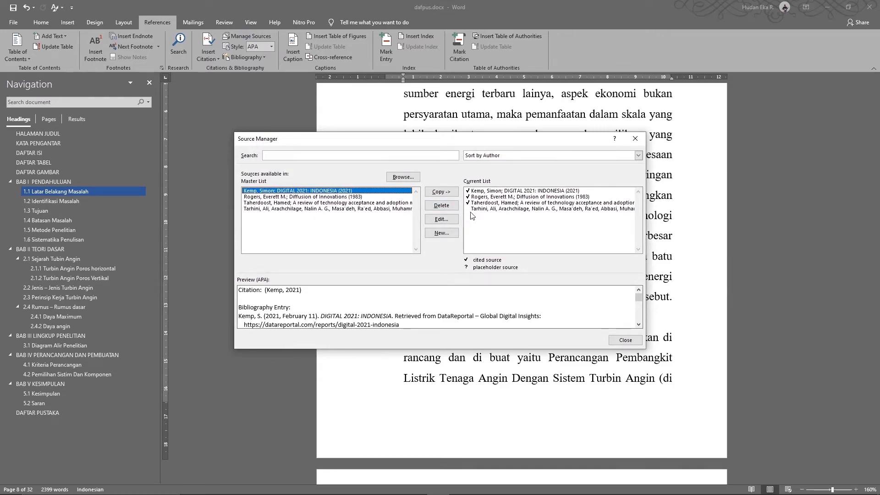
Review the APA previews of the Rogers, Kemp, Taherdoost and Tarhini sources, then close Source Manager
left_click(469, 197)
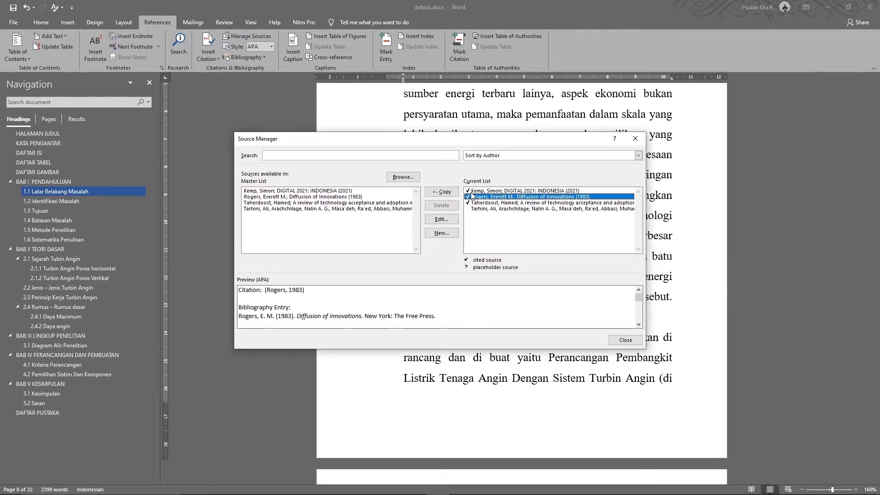
left_click(472, 191)
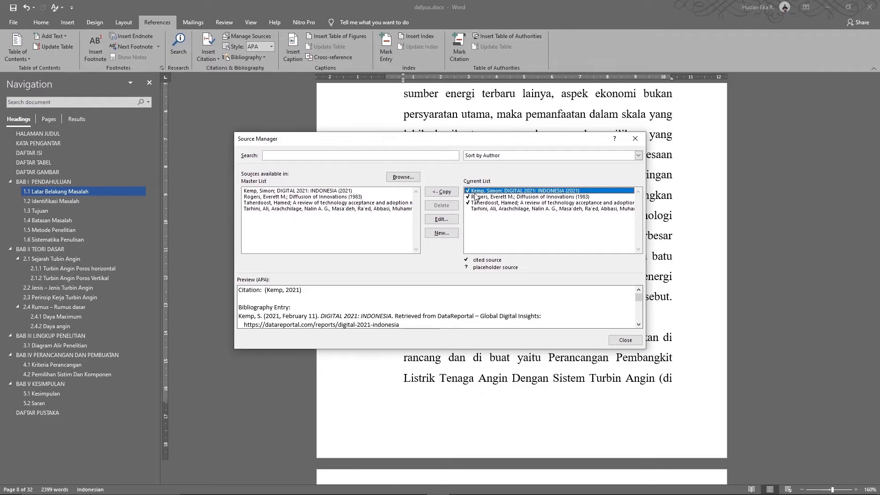
left_click(479, 198)
left_click(479, 203)
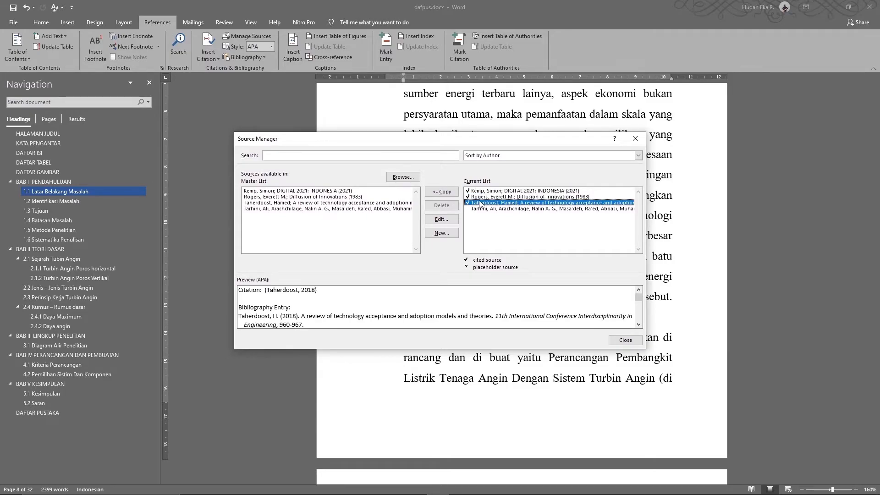
left_click(485, 209)
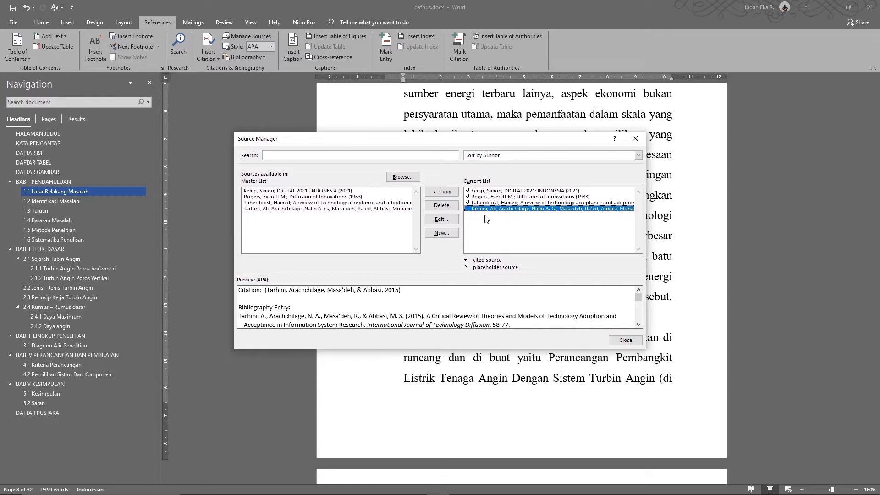
left_click(487, 203)
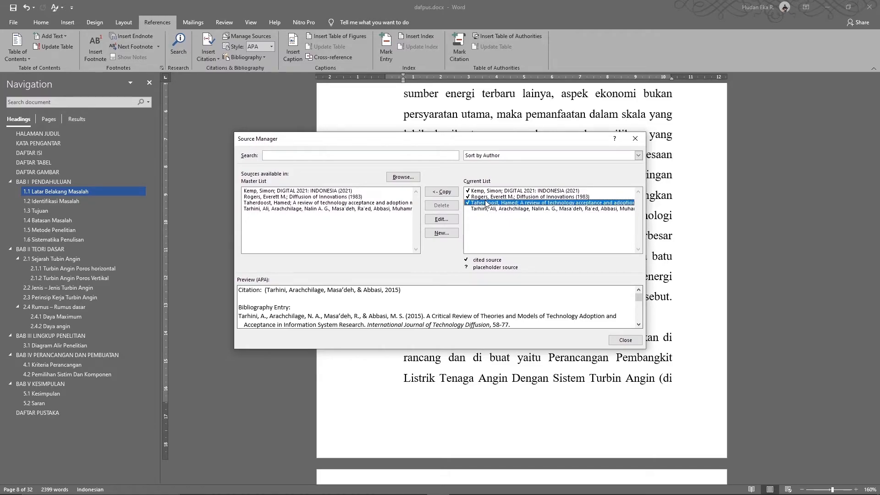
left_click(477, 210)
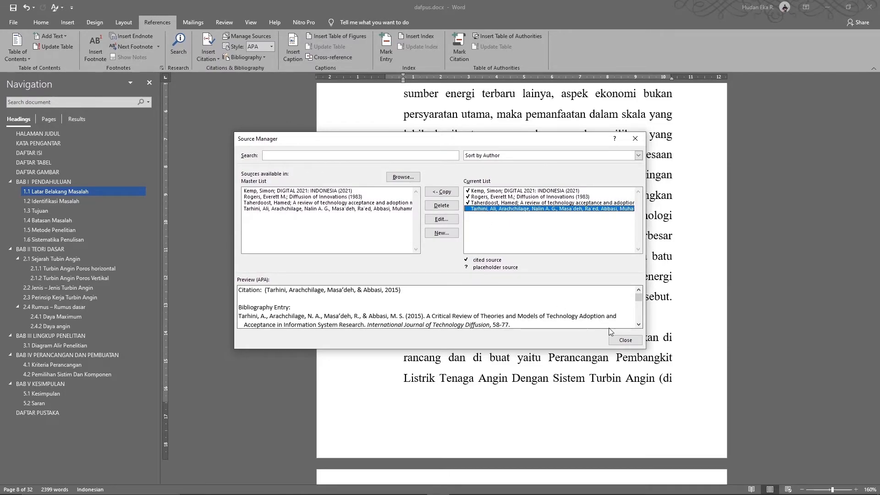
left_click(622, 338)
scroll(548, 315, "down", 5)
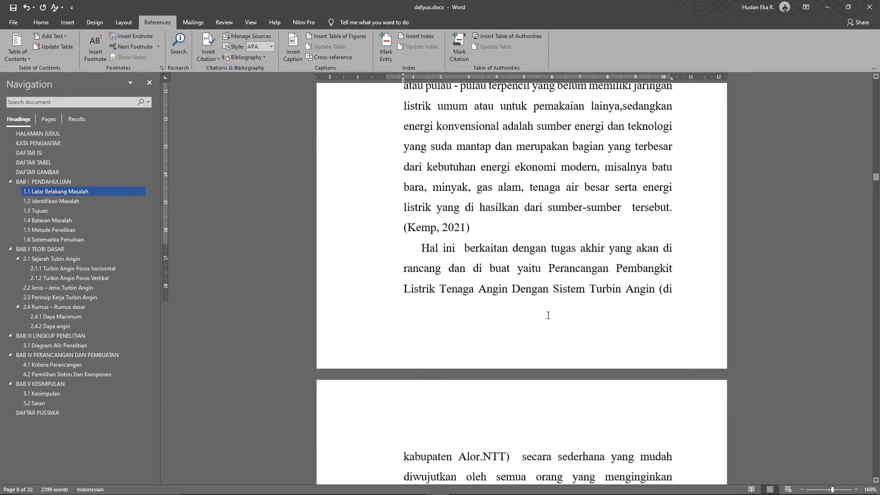
Insert the Tarhini et al. 2015 citation after the sentence ending "saat ini."
scroll(548, 315, "down", 2)
scroll(506, 301, "up", 1)
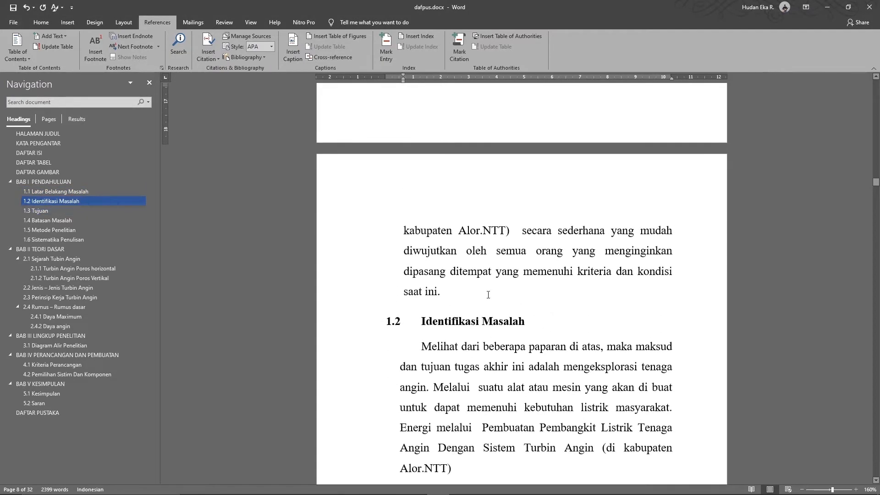
left_click(457, 286)
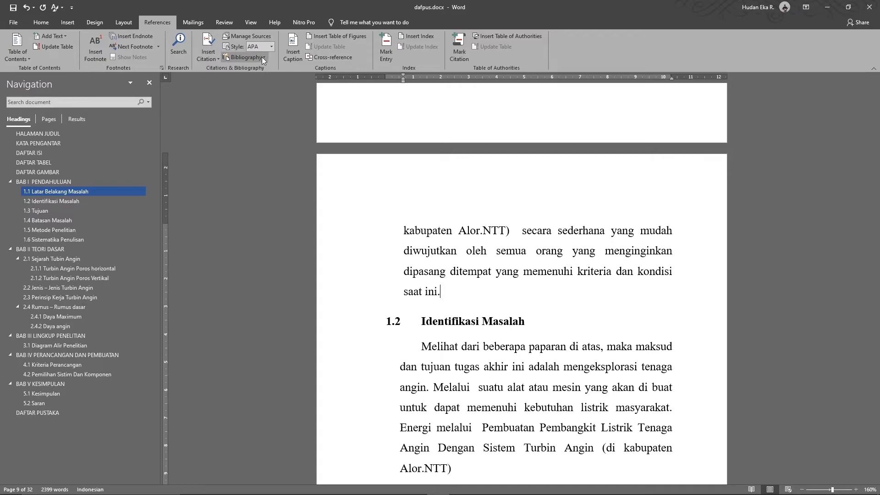
left_click(210, 53)
left_click(262, 148)
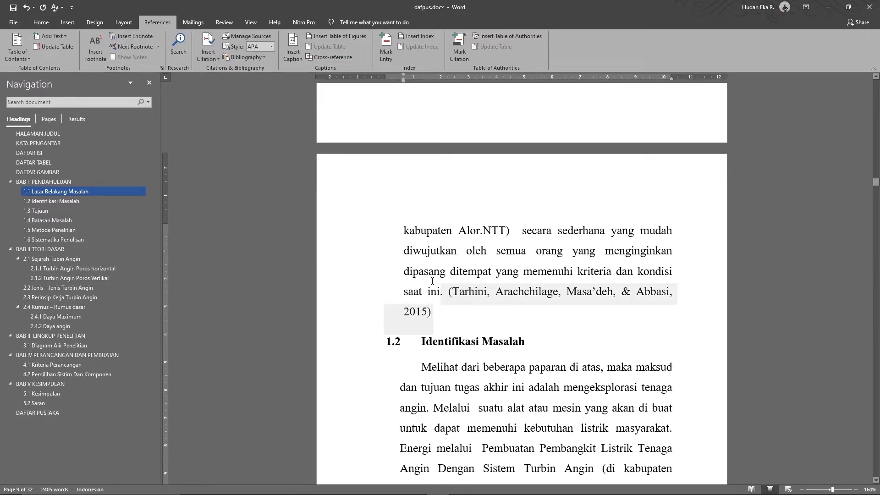
Confirm in Manage Sources that the Tarhini entry is now cited
left_click(258, 37)
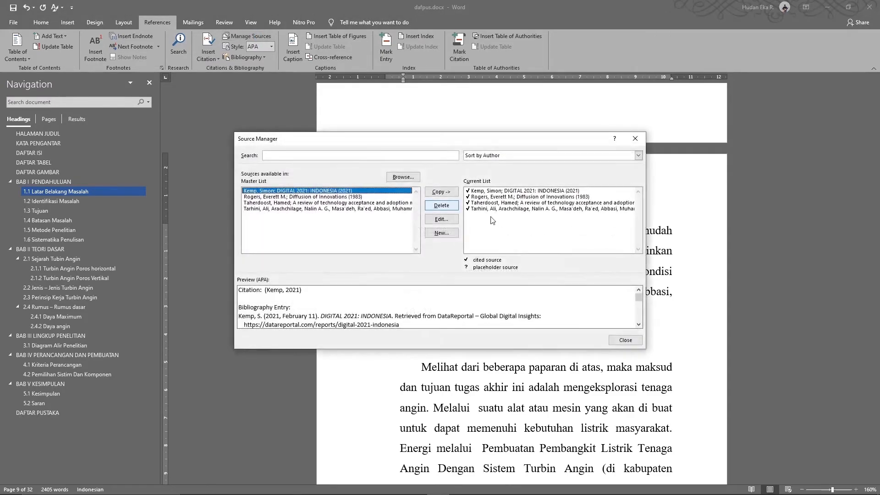
left_click(470, 209)
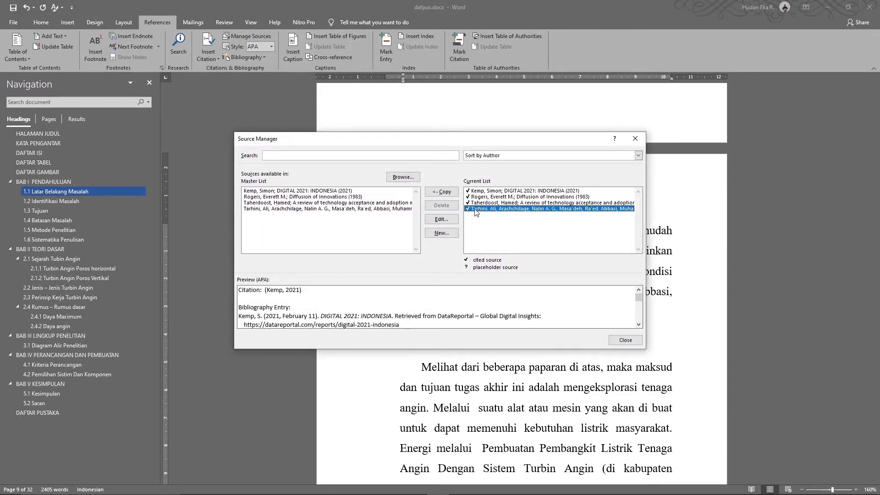
left_click(625, 339)
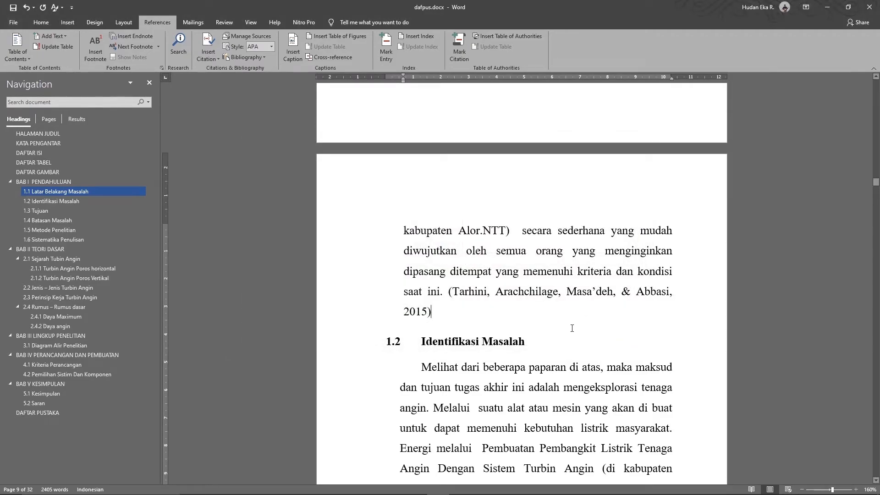
Jump to the DAFTAR PUSTAKA heading on page 32 via the Navigation pane
scroll(546, 285, "down", 2)
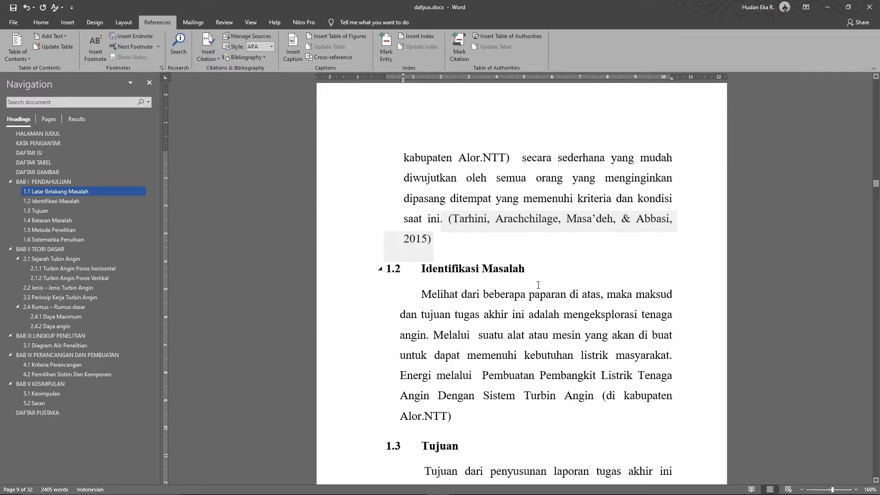
scroll(538, 285, "up", 1)
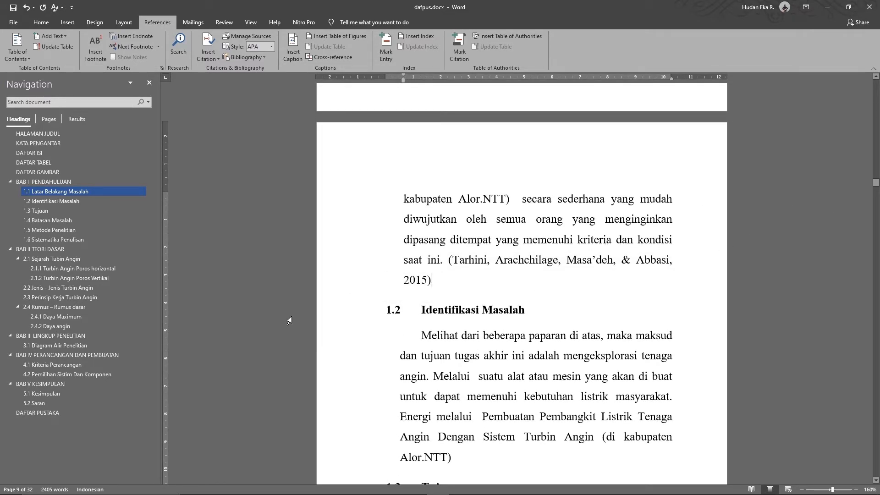
left_click(46, 413)
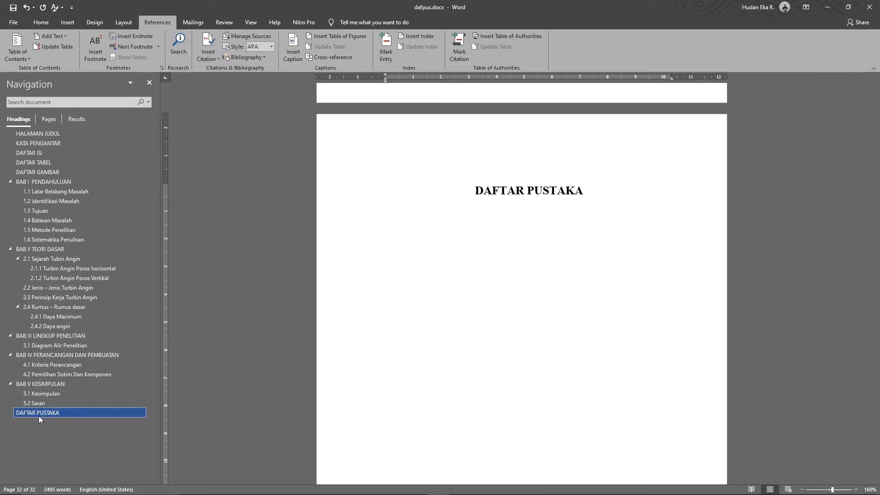
Insert the built-in Bibliography listing the Kemp, Rogers, Taherdoost and Tarhini entries under DAFTAR PUSTAKA
left_click(264, 58)
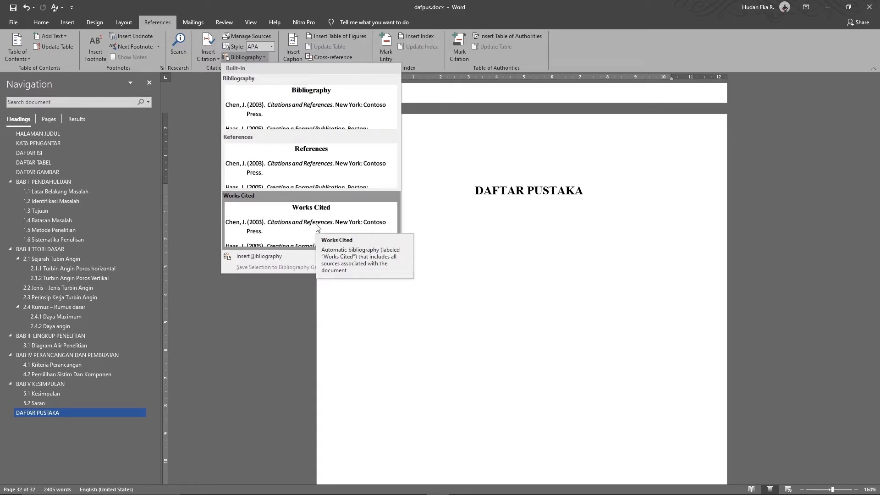
left_click(315, 112)
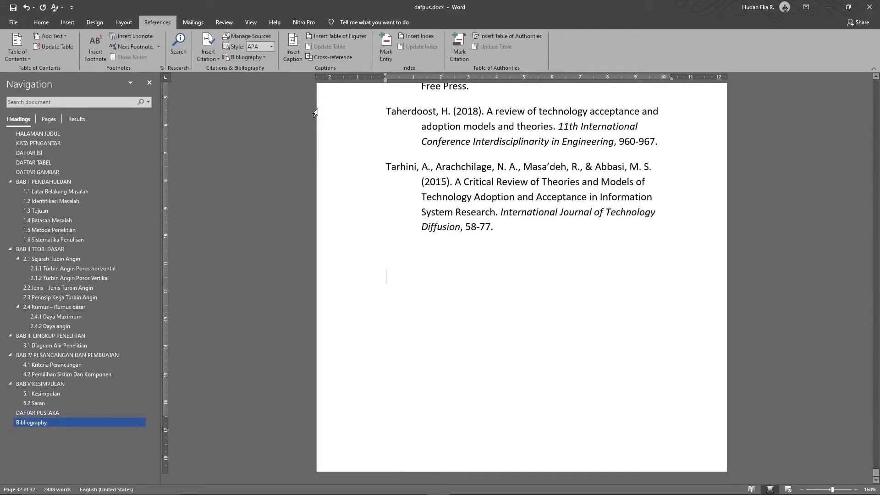
scroll(527, 256, "up", 5)
scroll(477, 257, "down", 2)
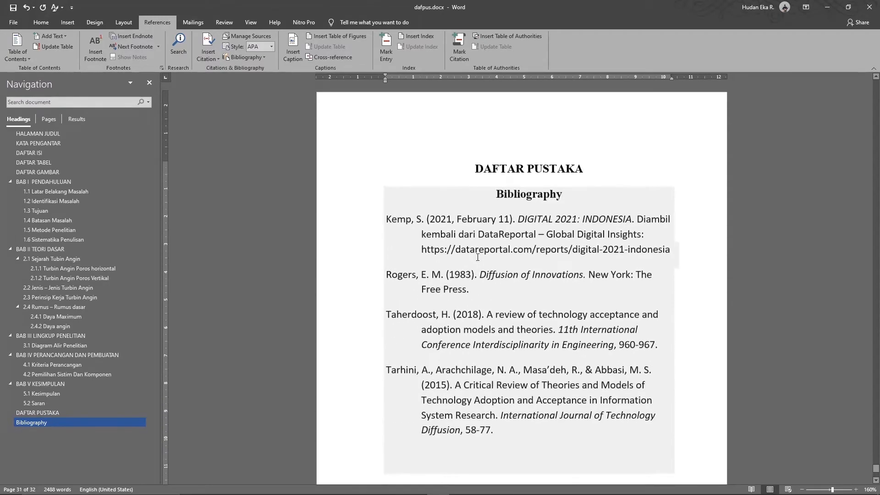
scroll(500, 216, "down", 2)
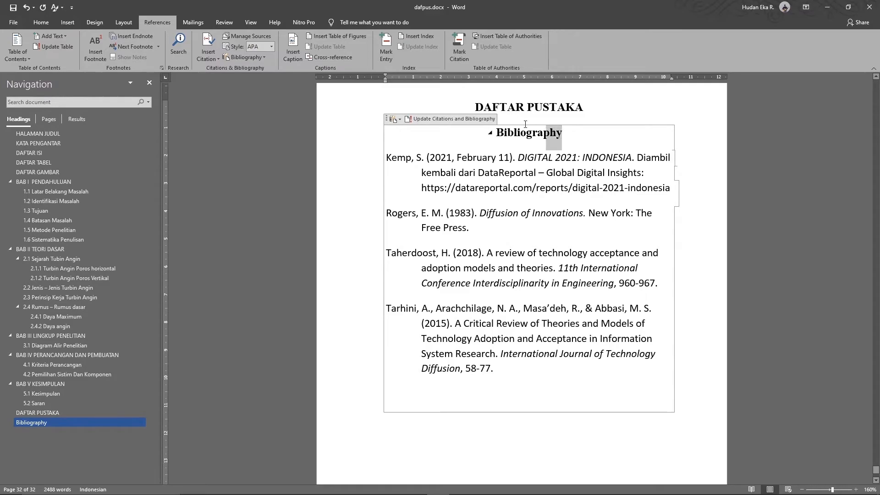
Delete the duplicate built-in Bibliography title from the bibliography field
left_click(486, 124, "shift")
double_click(502, 134)
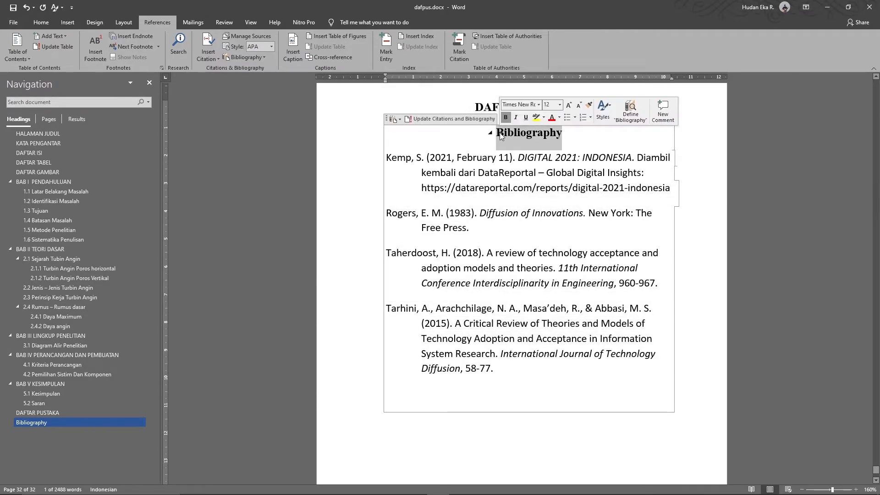
key("Delete")
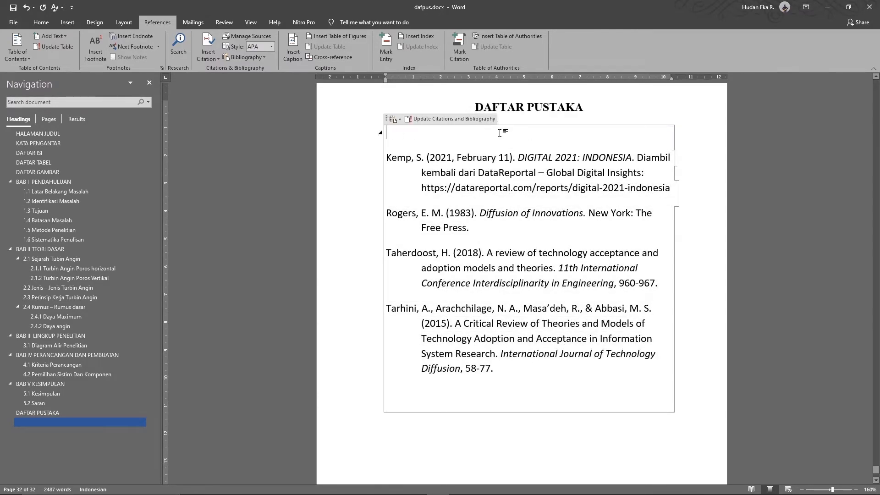
left_click(539, 439)
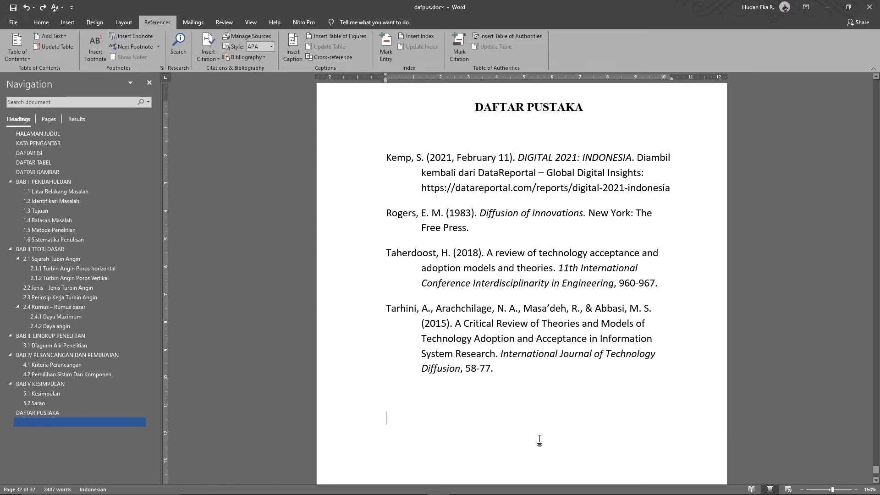
Format the text as Times New Roman size 12 and justify the bibliography
left_click(531, 305)
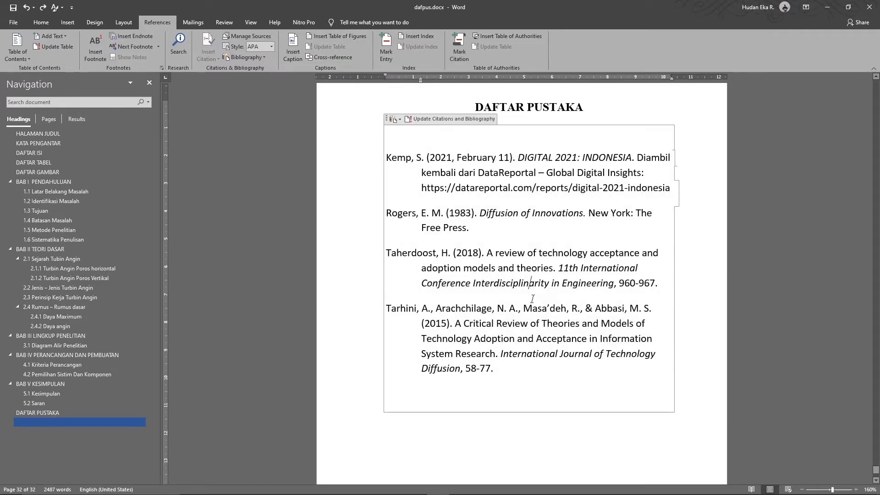
key("ctrl+a")
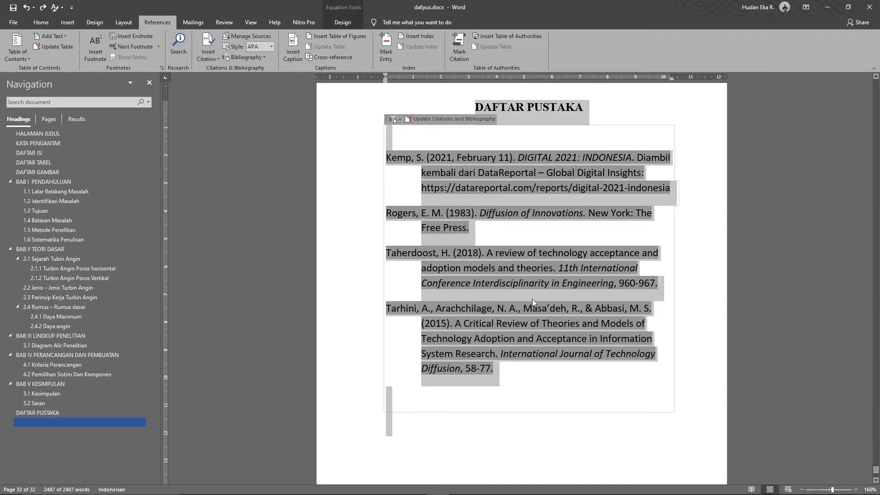
left_click(41, 22)
type("Times New Ro")
key("Return")
type("1")
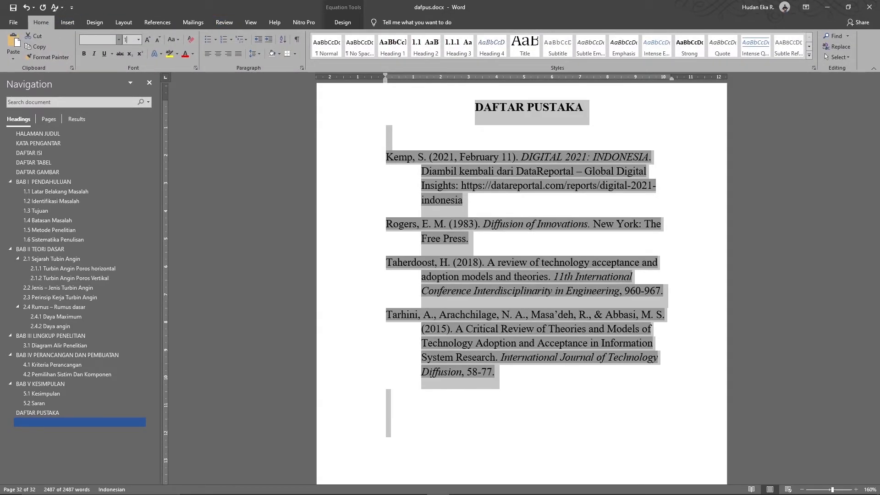
type("2")
key("Return")
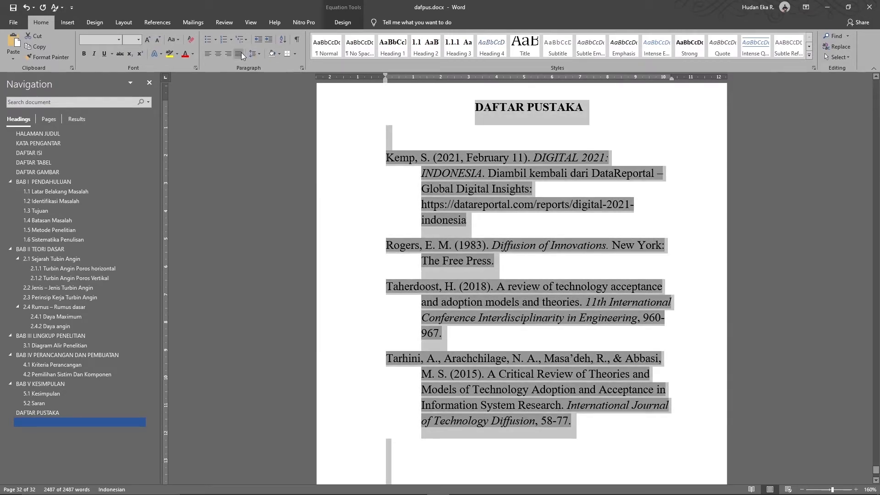
left_click(241, 53)
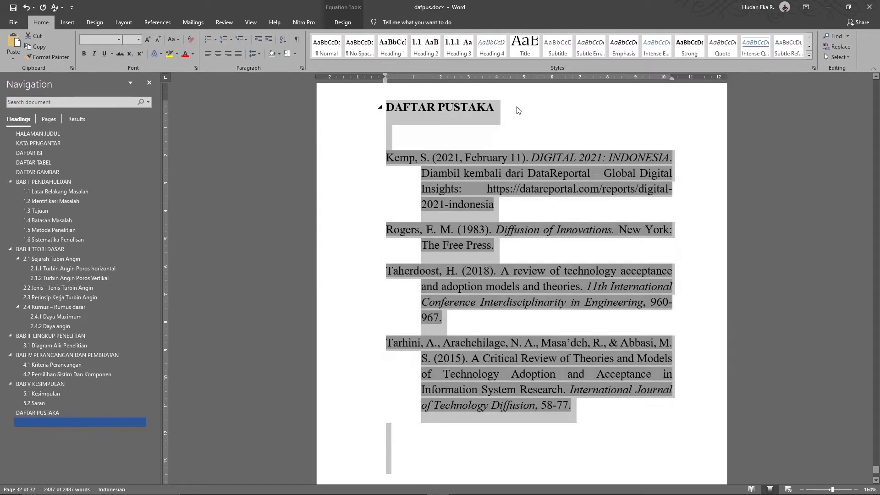
Centre the DAFTAR PUSTAKA heading with Ctrl+E
left_click(516, 107)
key("ctrl+e")
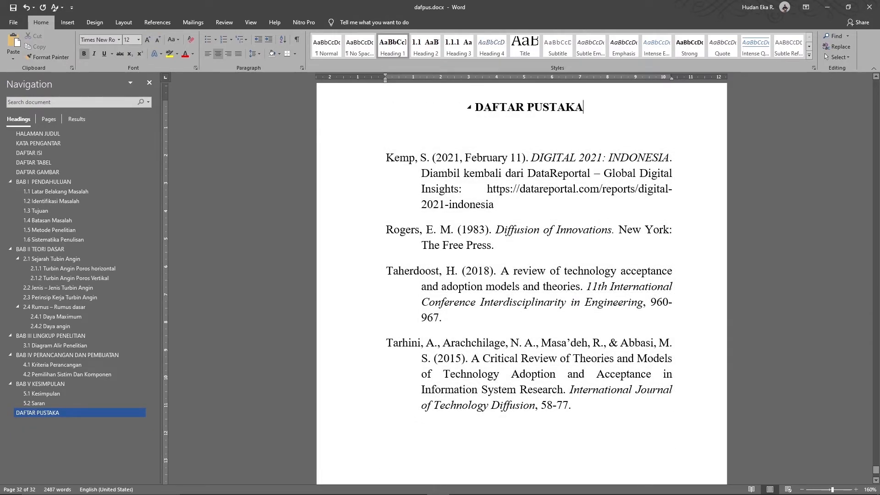
left_click(590, 194)
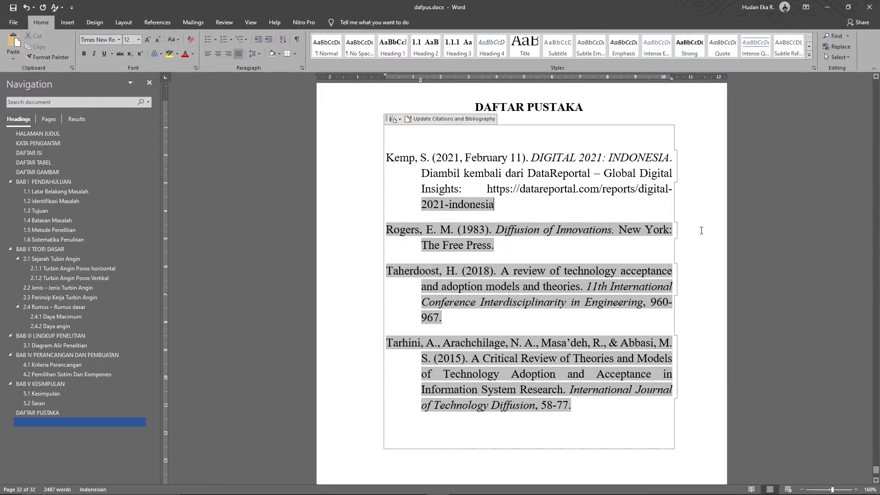
Show the References ribbon tools while viewing the DAFTAR PUSTAKA page
left_click(559, 112)
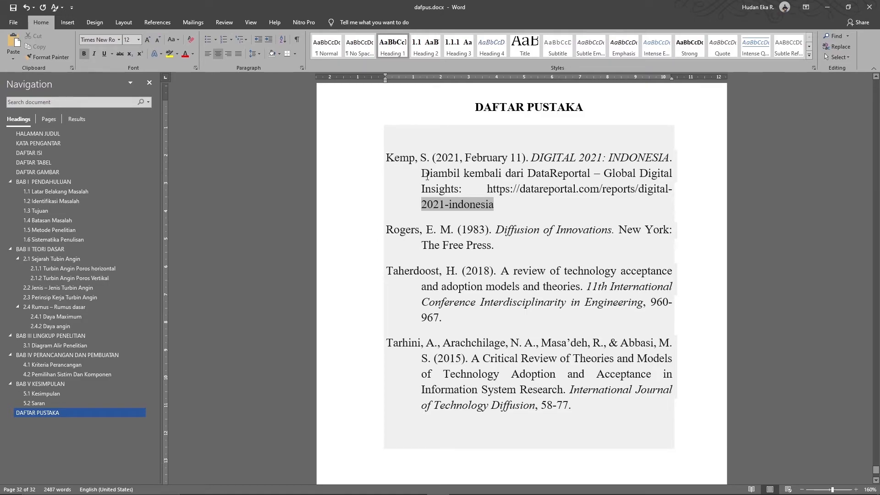
scroll(429, 177, "up", 5)
scroll(426, 179, "down", 3)
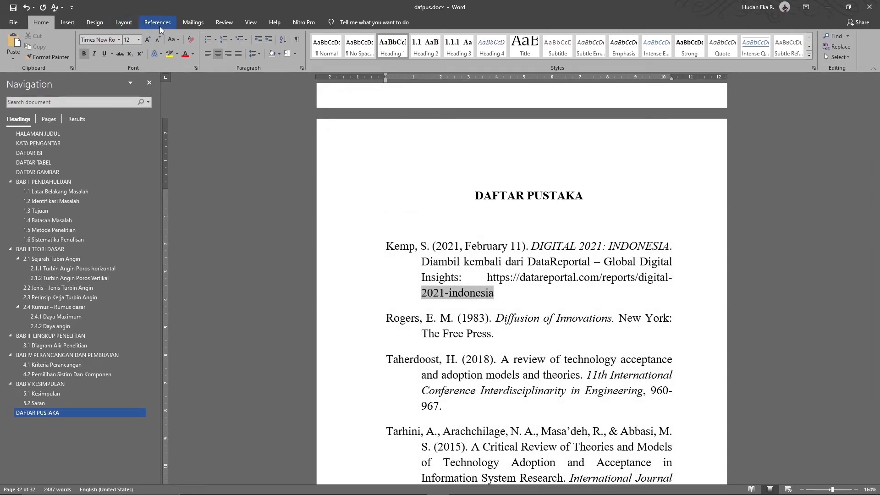
left_click(158, 24)
Change the citation style to IEEE so entries become numbered, then jump to BAB I PENDAHULUAN
left_click(272, 46)
left_click(265, 159)
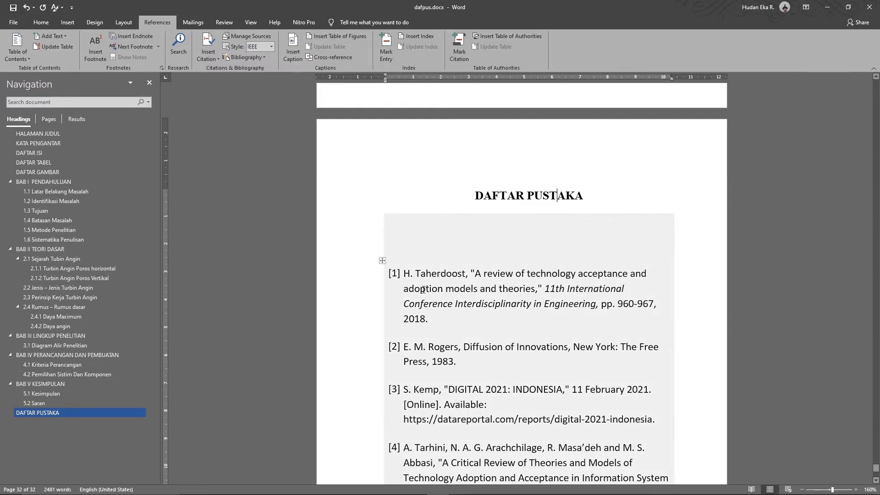
scroll(424, 290, "down", 2)
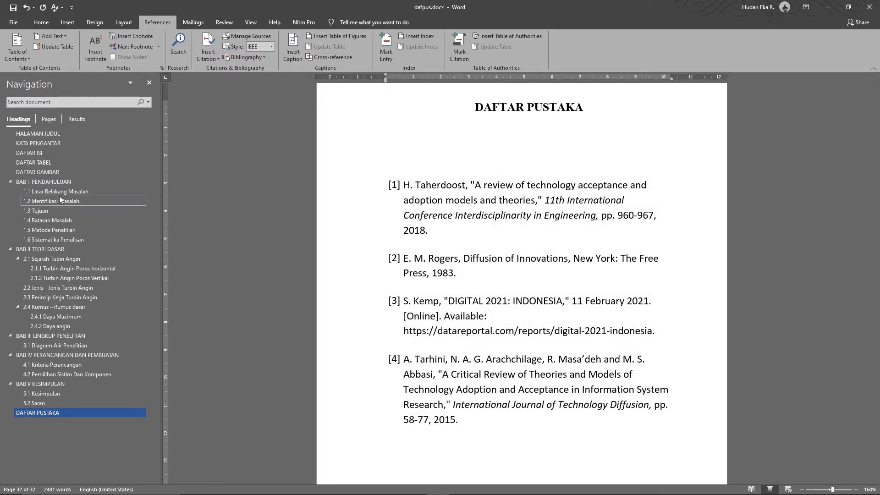
left_click(54, 183)
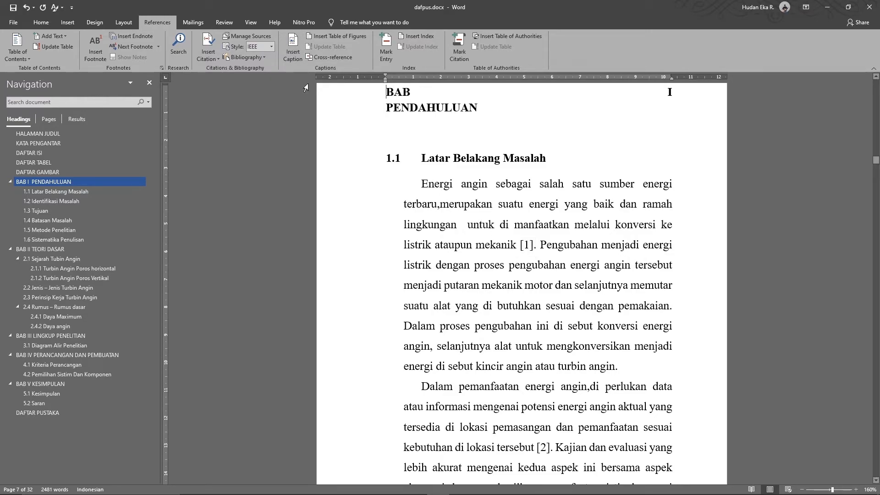
Centre the BAB I PENDAHULUAN heading, restore APA style, and return to the bibliography
key("ctrl+e")
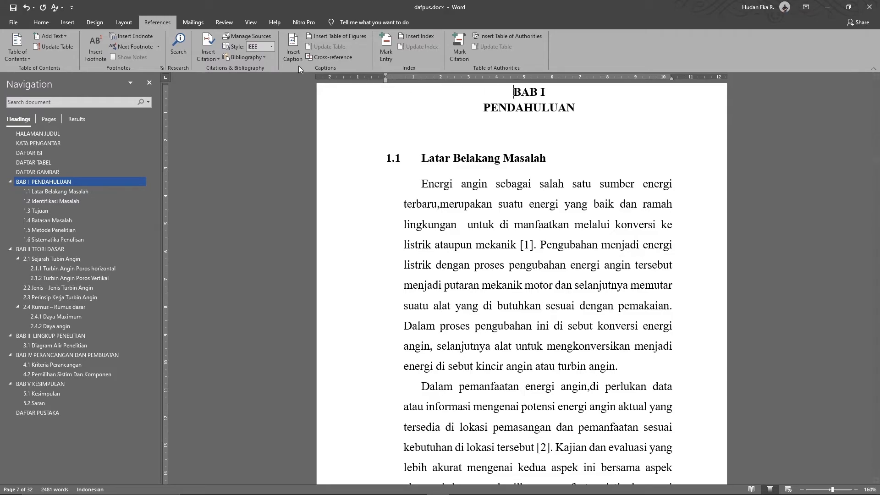
left_click(271, 46)
left_click(266, 57)
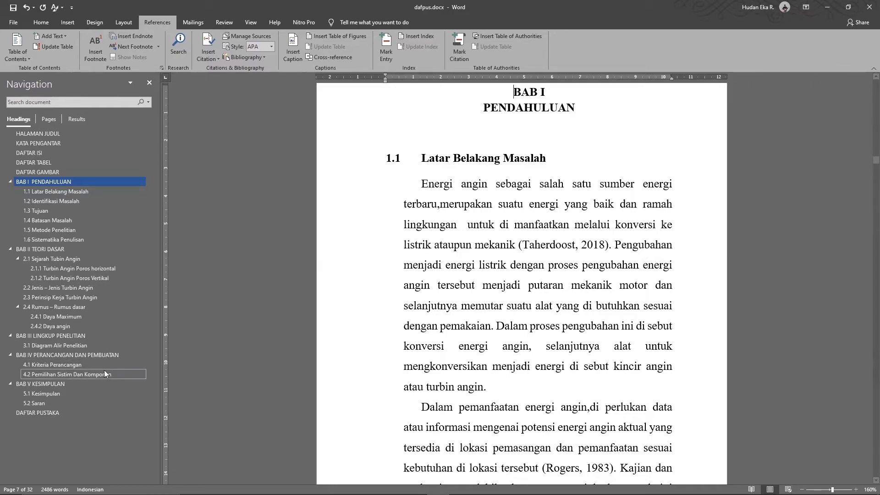
left_click(46, 411)
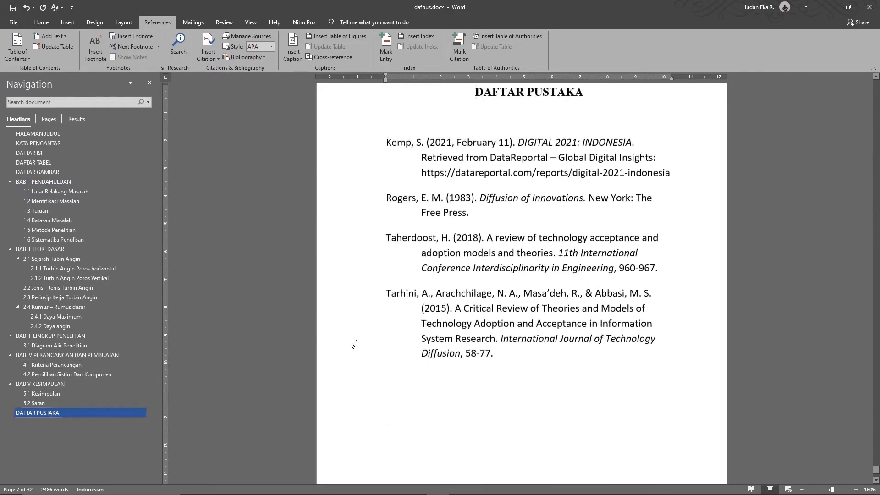
left_click(520, 198)
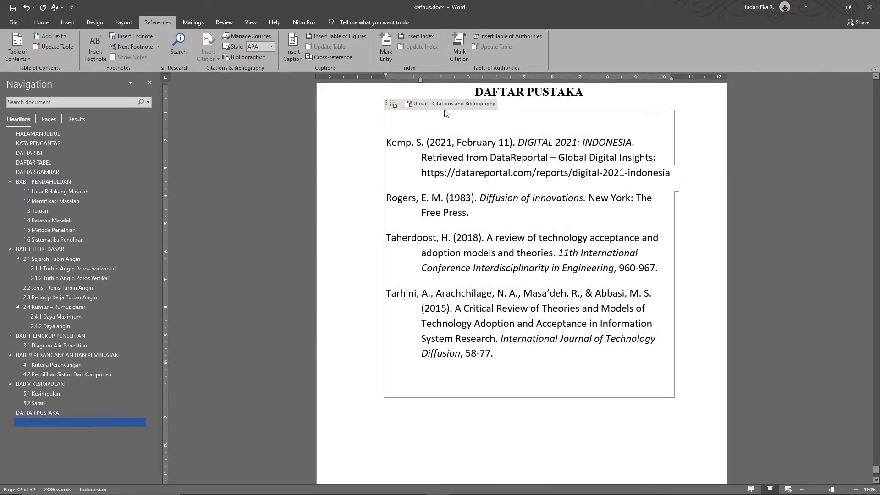
Remove the extra o from the Taherdoost 2018 author surname, updating both source lists
left_click(239, 35)
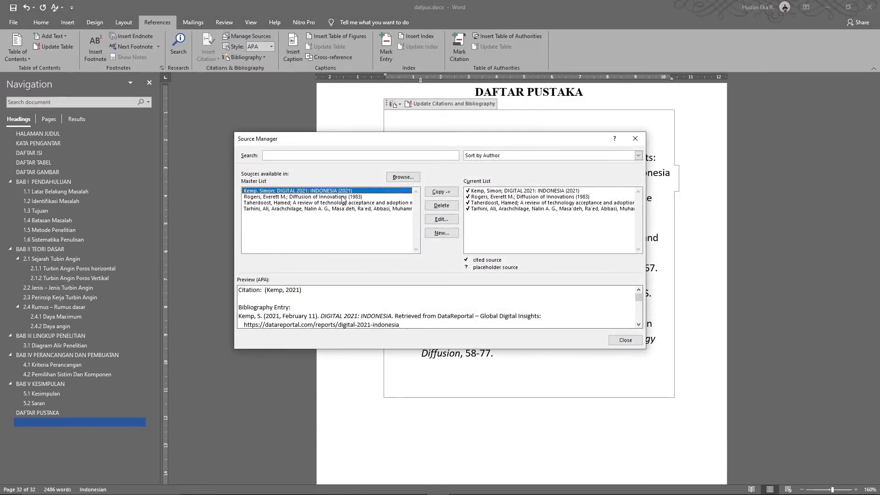
left_click(319, 203)
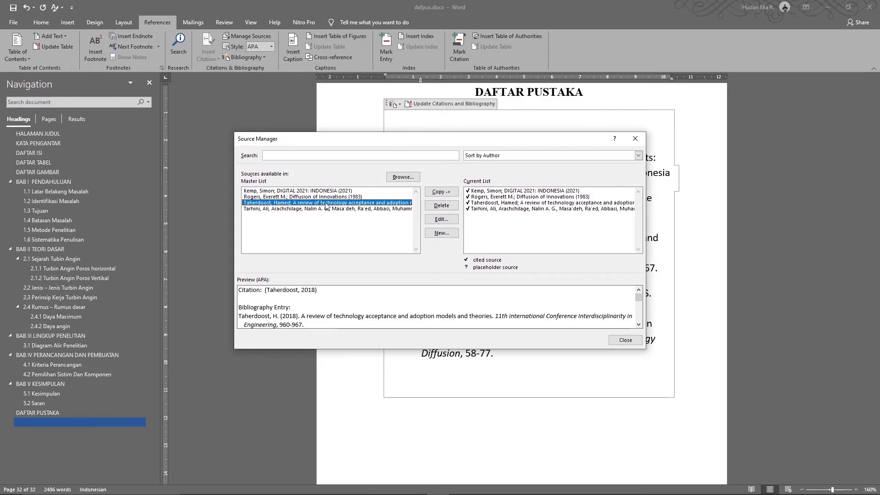
left_click(439, 219)
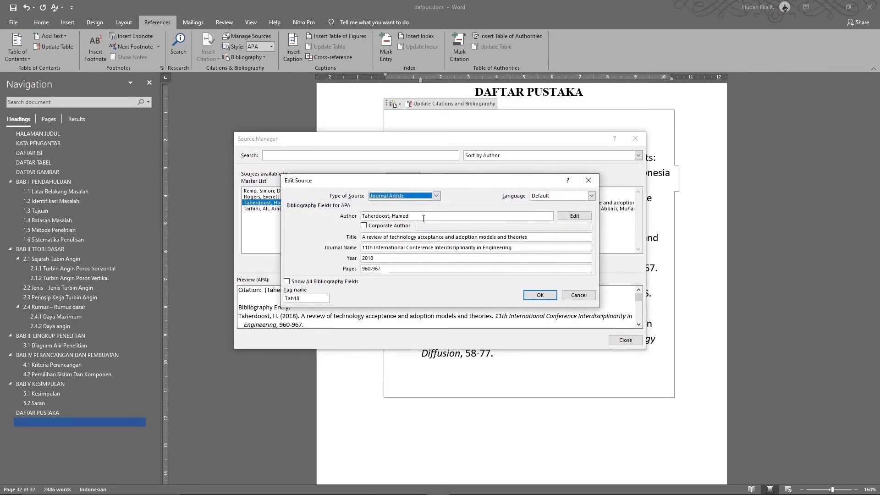
left_click(431, 217)
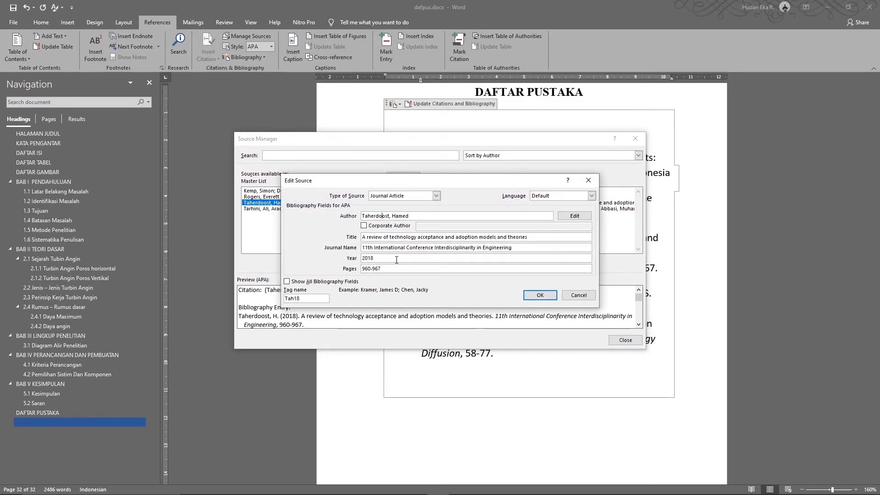
key("BackSpace")
left_click(540, 295)
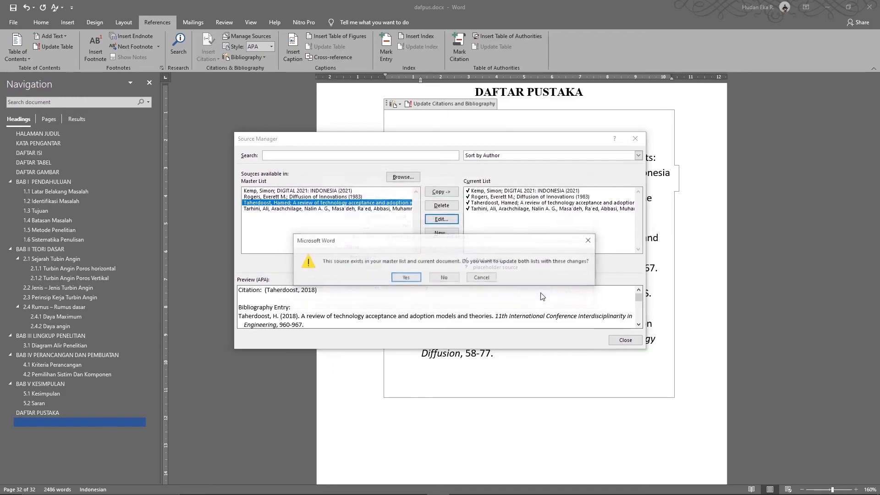
left_click(407, 279)
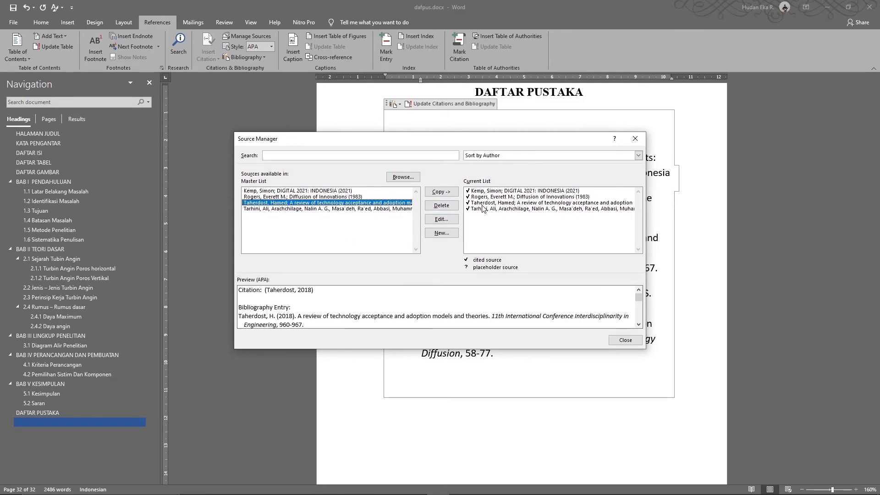
left_click(628, 345)
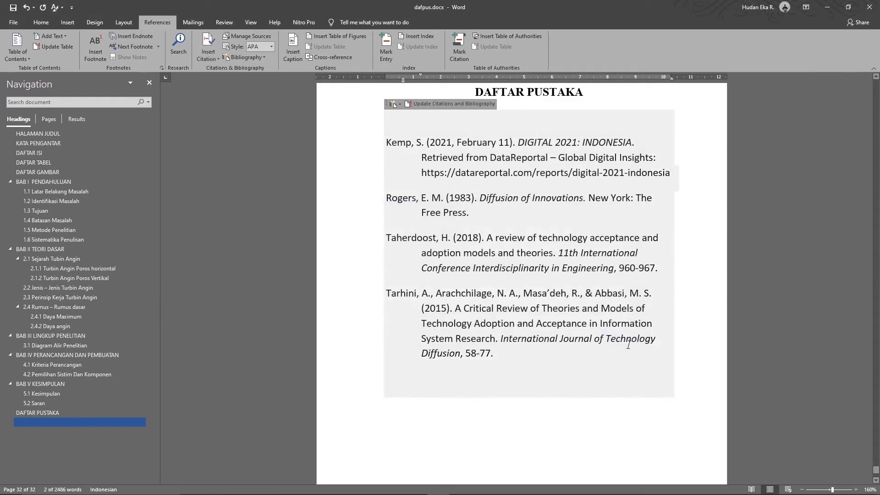
Check the first in-text citation in section 1.1 of BAB I
left_click(425, 240)
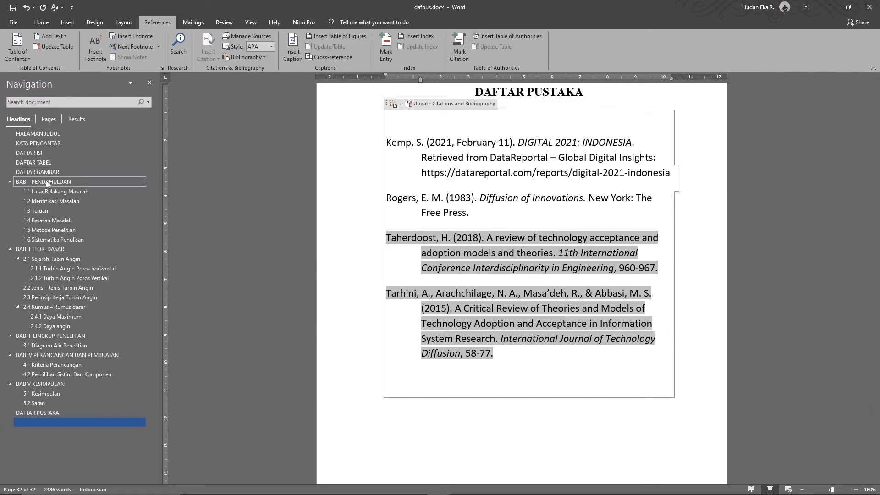
left_click(46, 181)
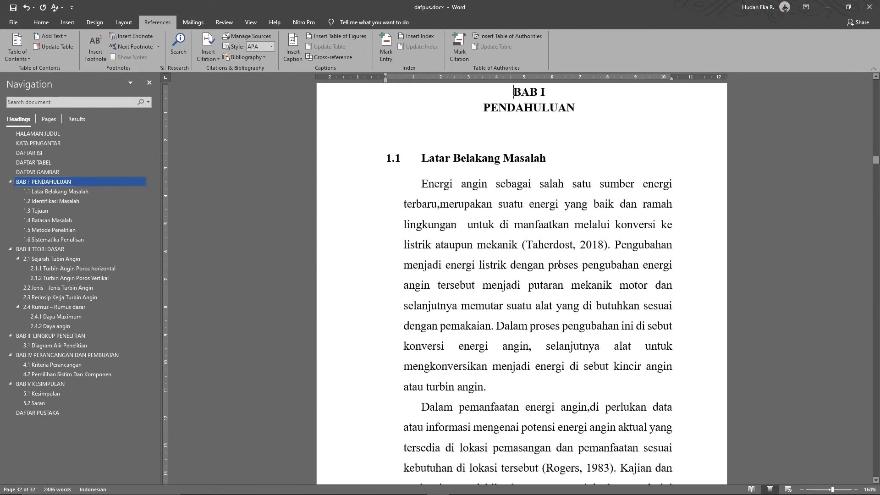
left_click(562, 249)
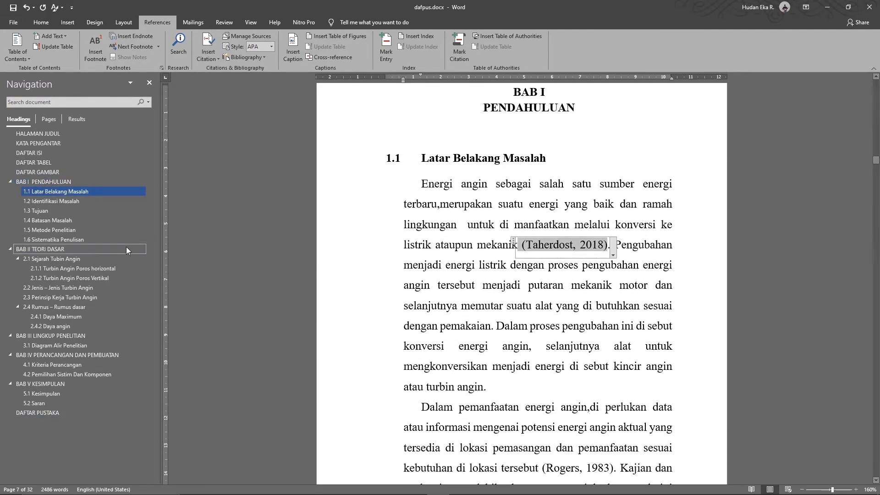
Update the DAFTAR PUSTAKA bibliography so it shows "Taherdost, H. (2018)"
left_click(47, 413)
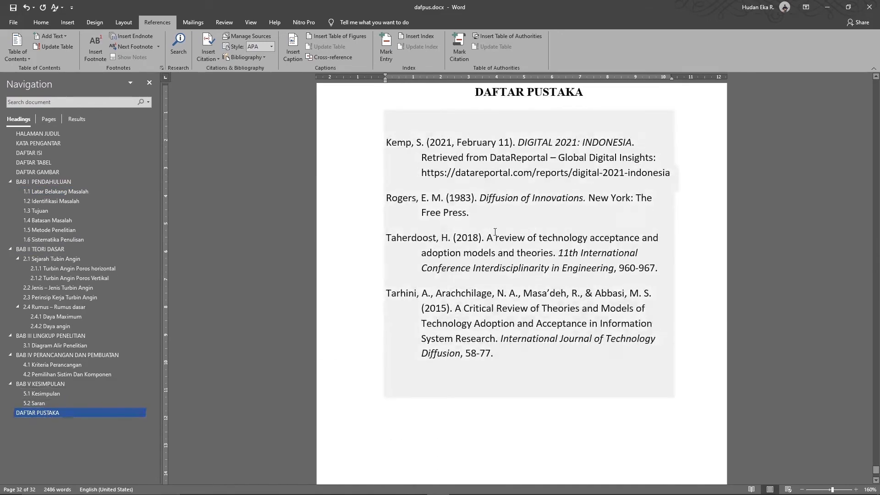
left_click(425, 240)
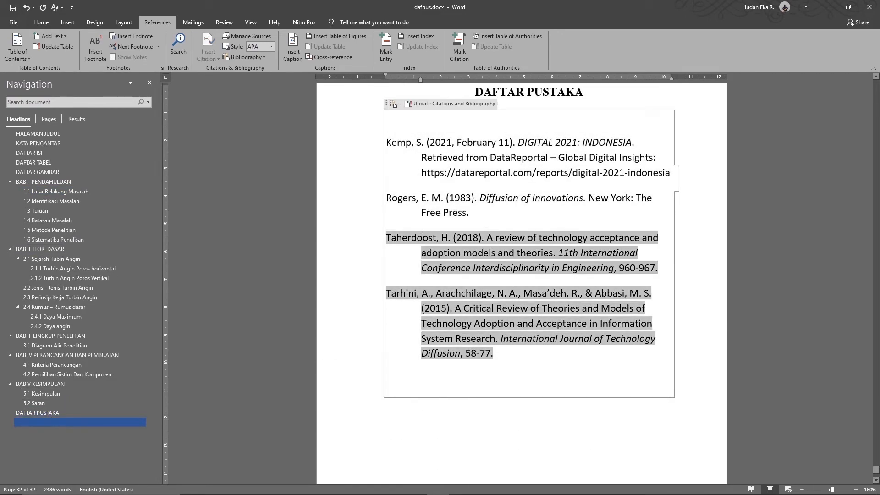
left_click(436, 106)
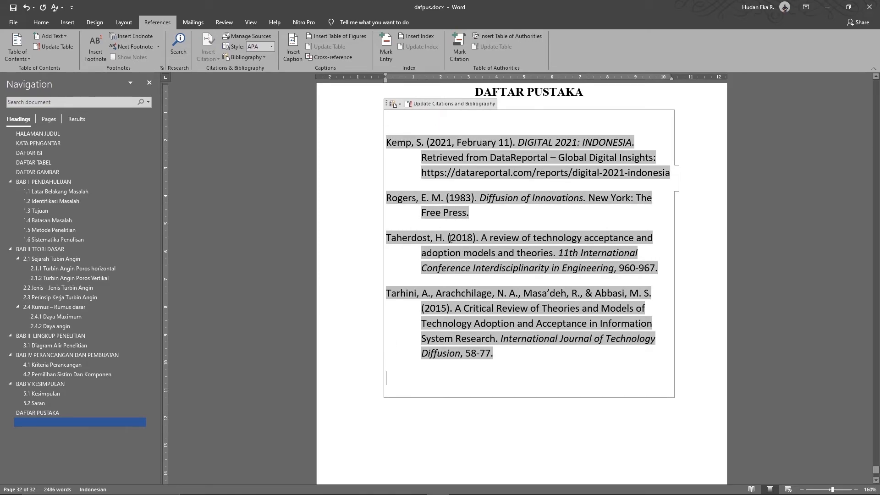
left_click(480, 229)
left_click(561, 95)
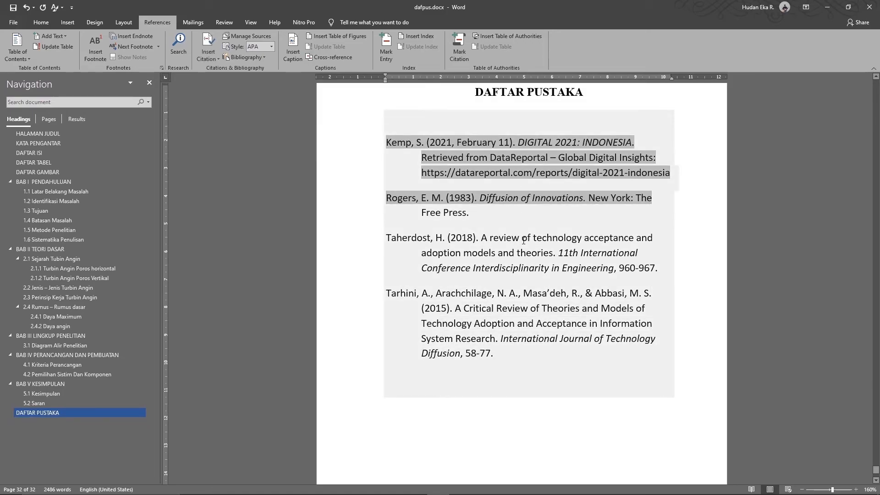
left_click(524, 240)
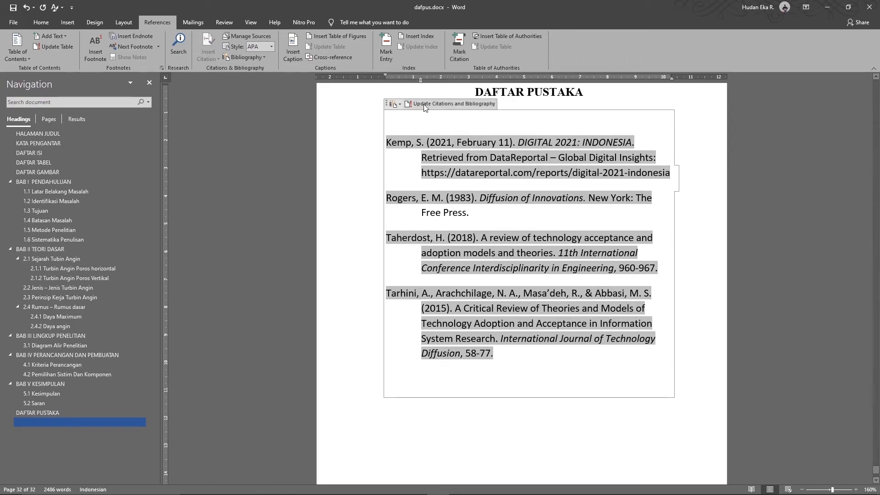
left_click(450, 103)
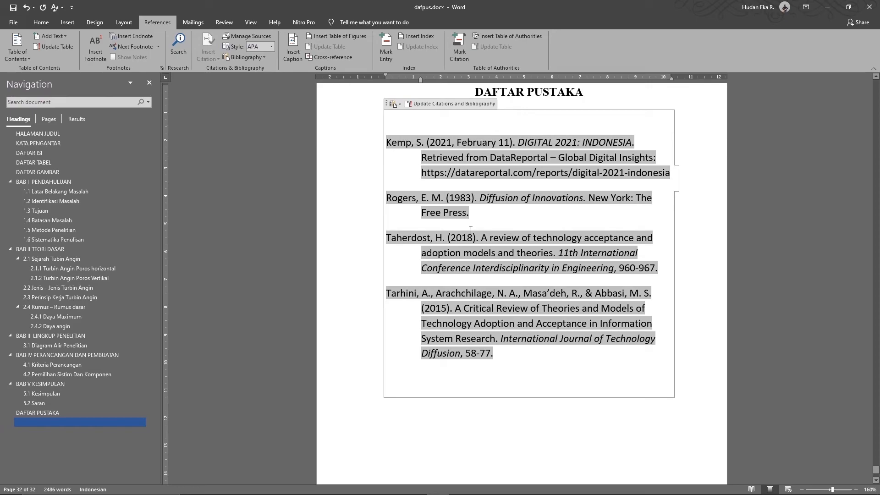
scroll(497, 220, "up", 3)
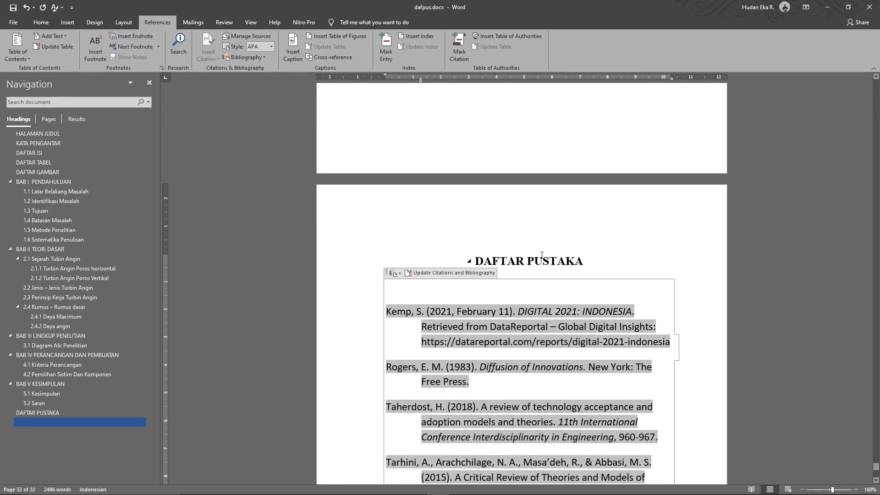
left_click(542, 255)
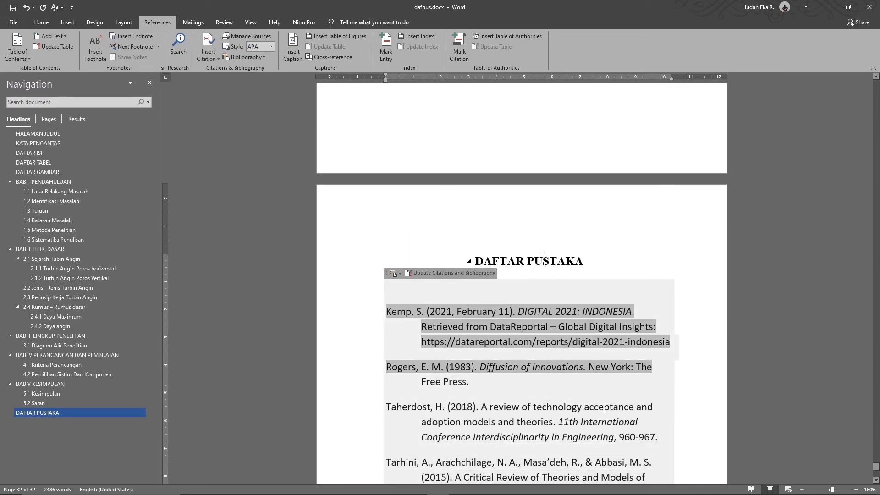